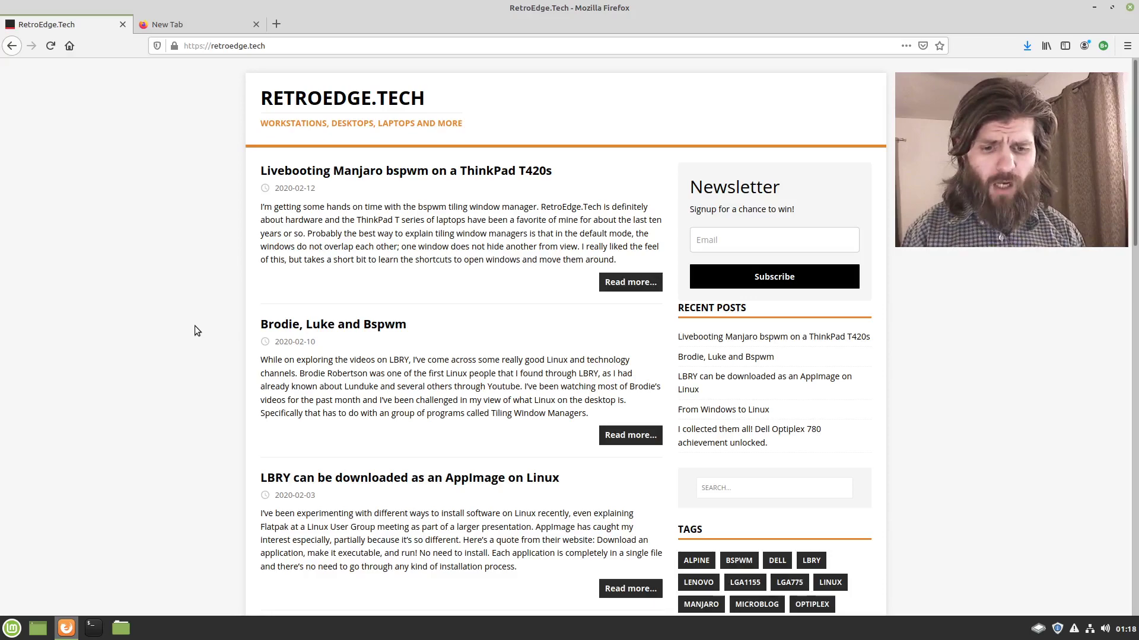
Hide Firefox and open the file manager on the Downloads folder.
mouse_move(570, 6)
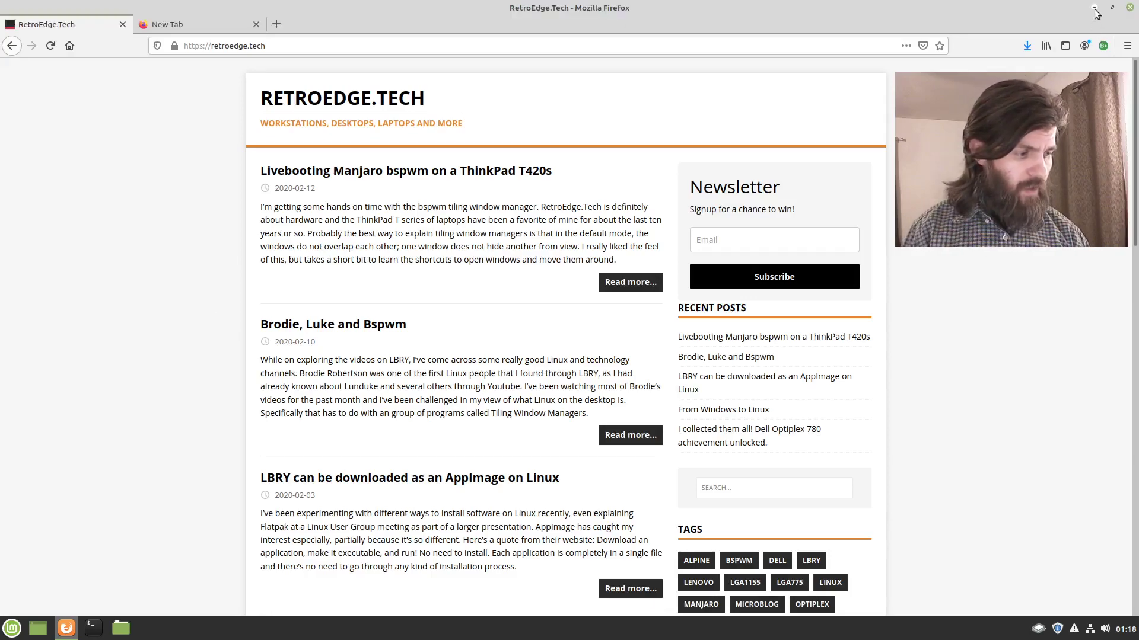
key(super+d)
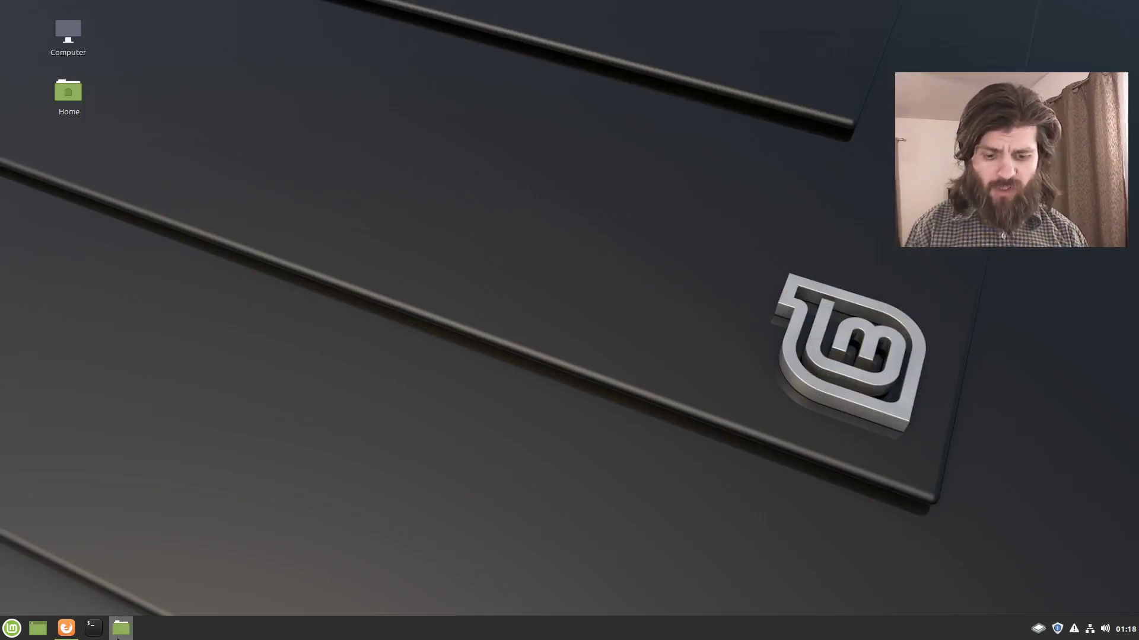
click(121, 632)
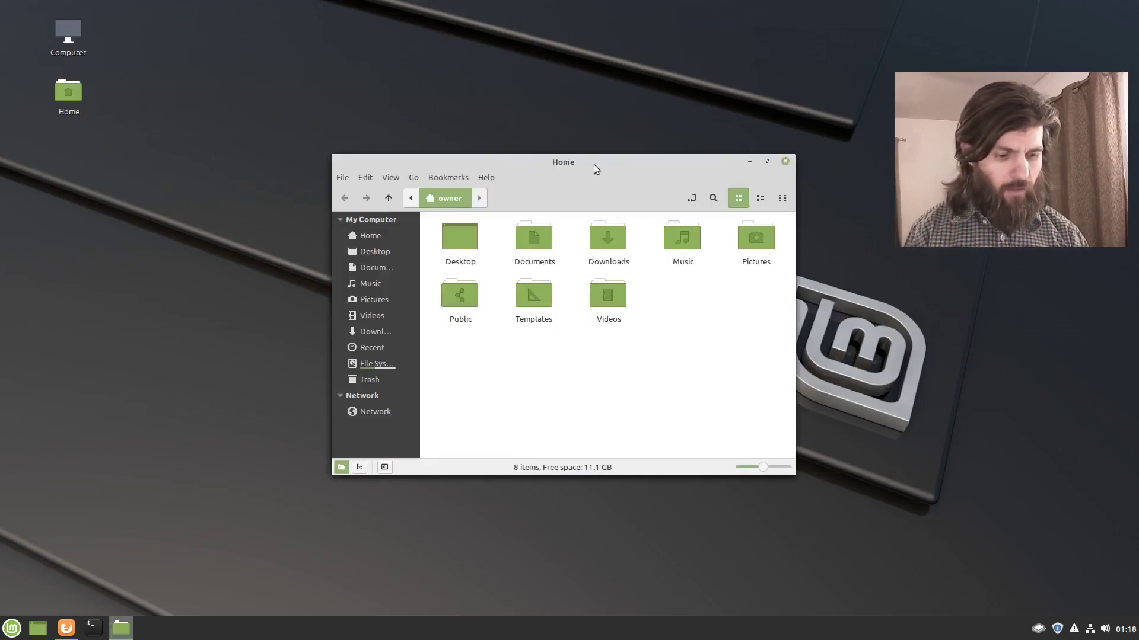
drag(592, 165, 467, 90)
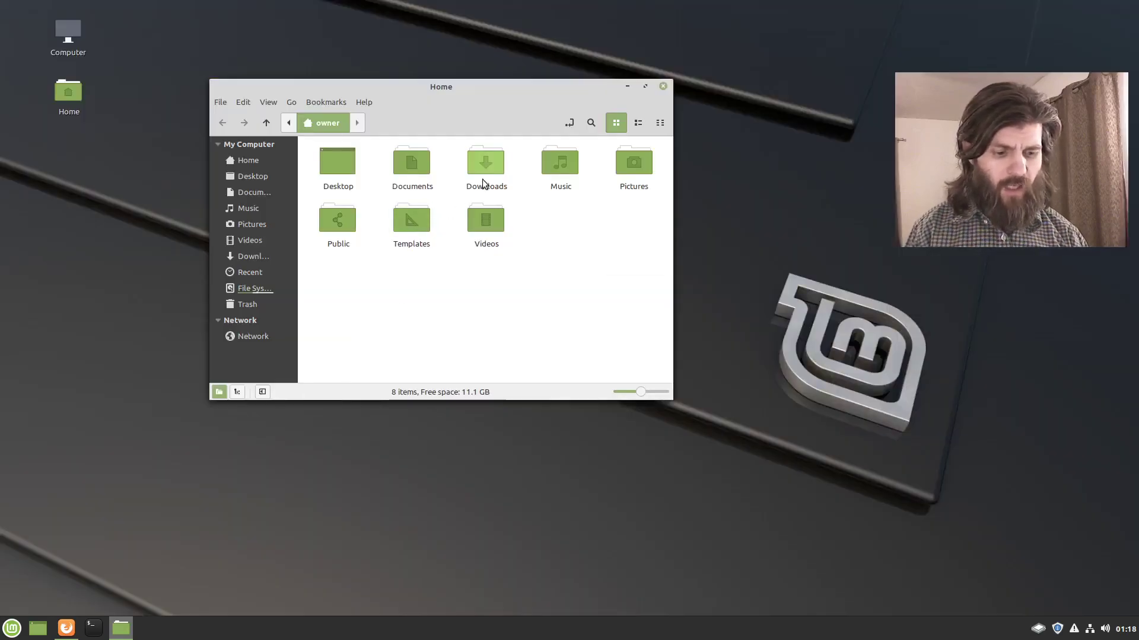
double_click(497, 167)
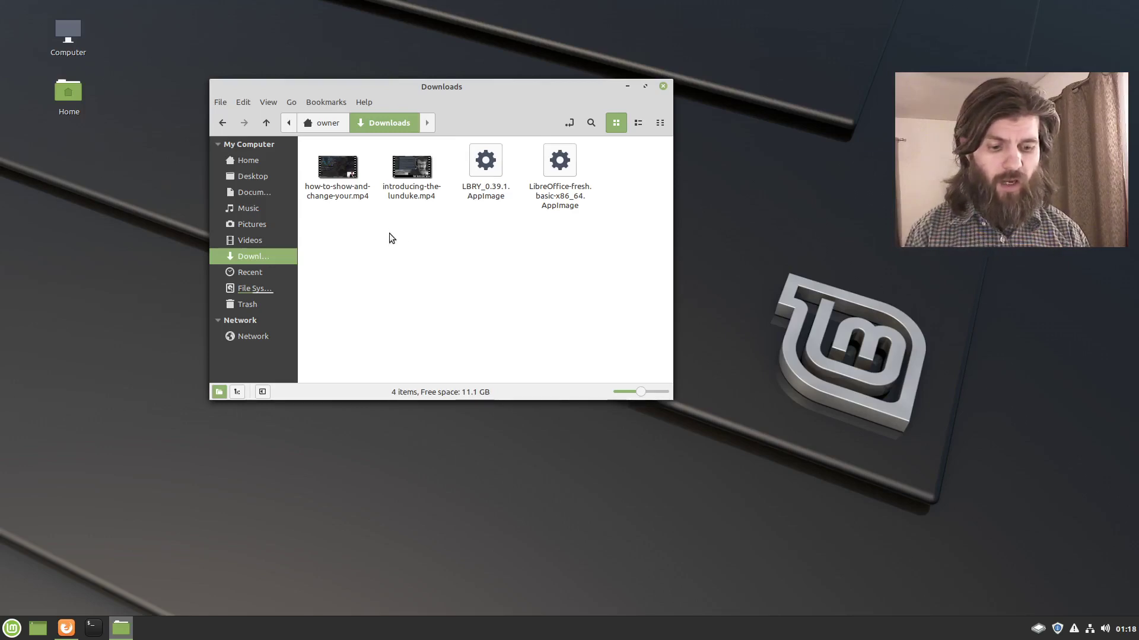
Check the size of each mp4 video and the LBRY and LibreOffice AppImages.
click(341, 203)
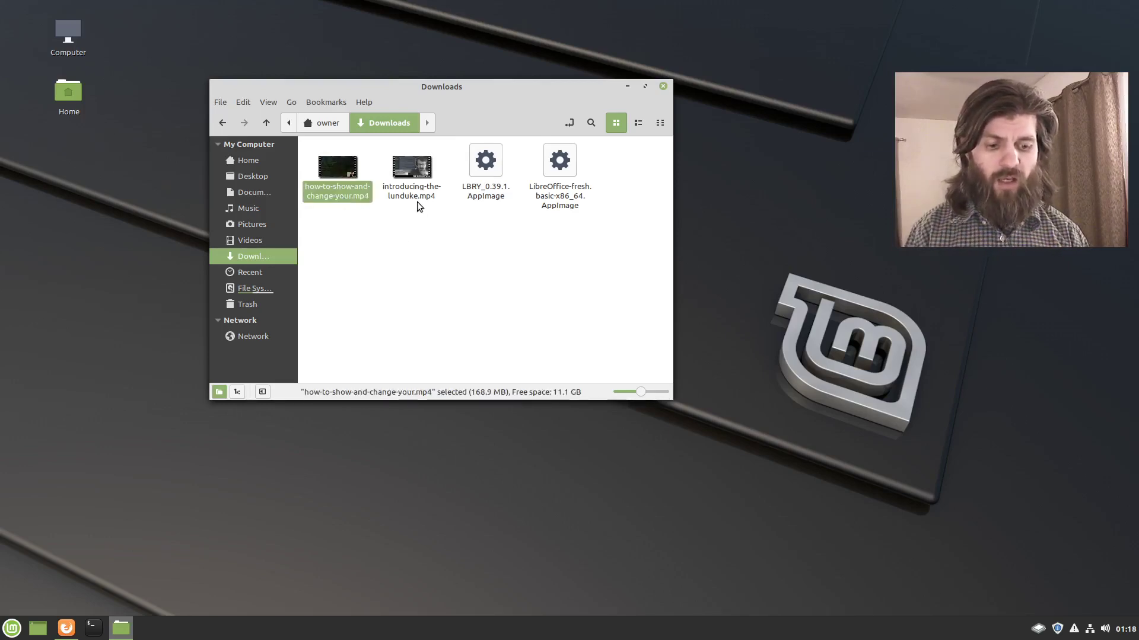
click(412, 169)
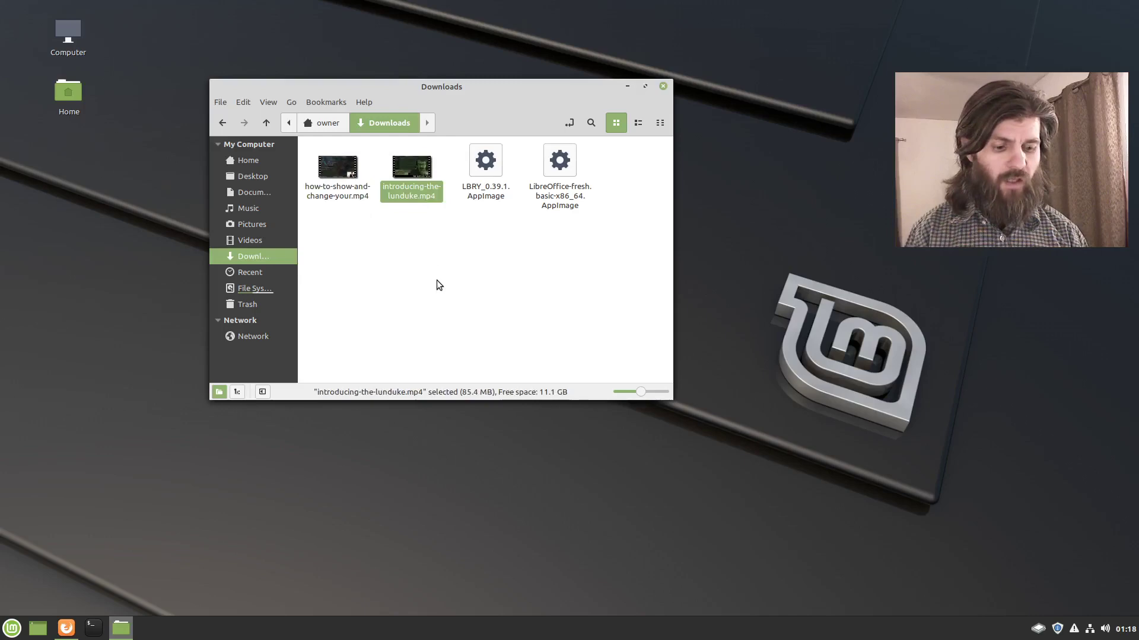
click(436, 285)
click(484, 172)
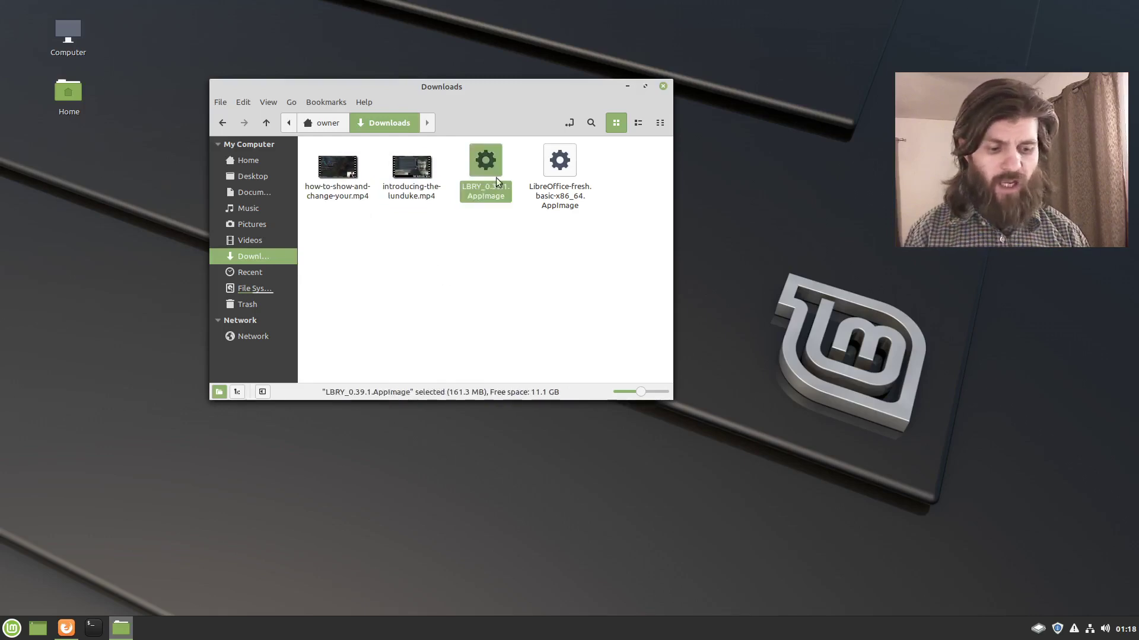
click(564, 192)
click(544, 229)
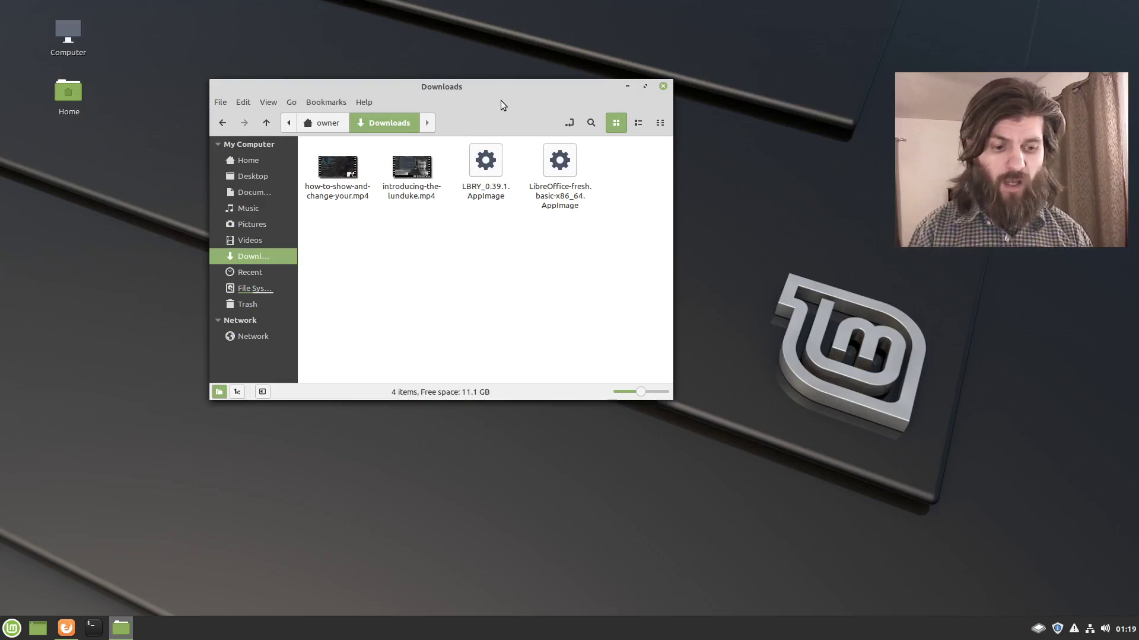
drag(515, 95, 510, 115)
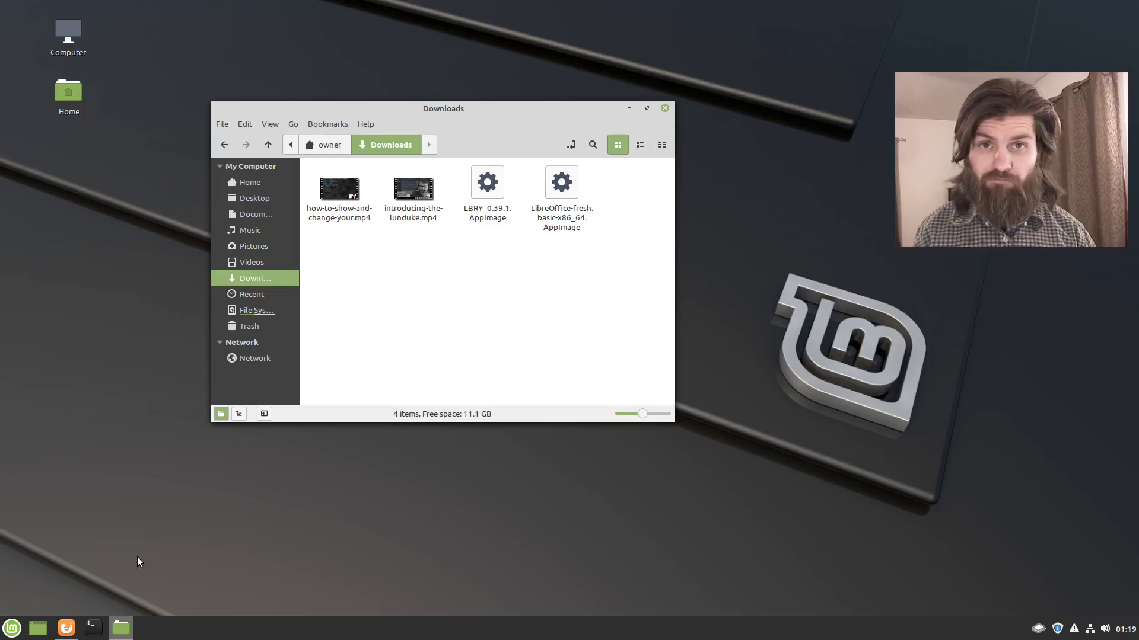
Search DuckDuckGo for 'bash guide github' in Firefox's empty second tab.
click(67, 628)
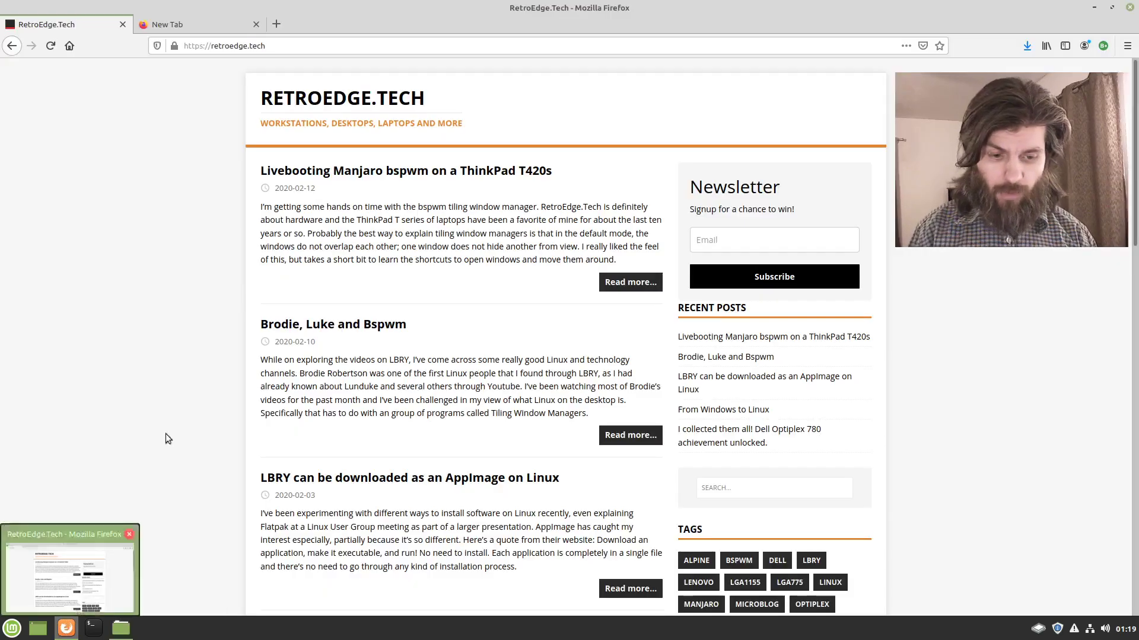
click(202, 21)
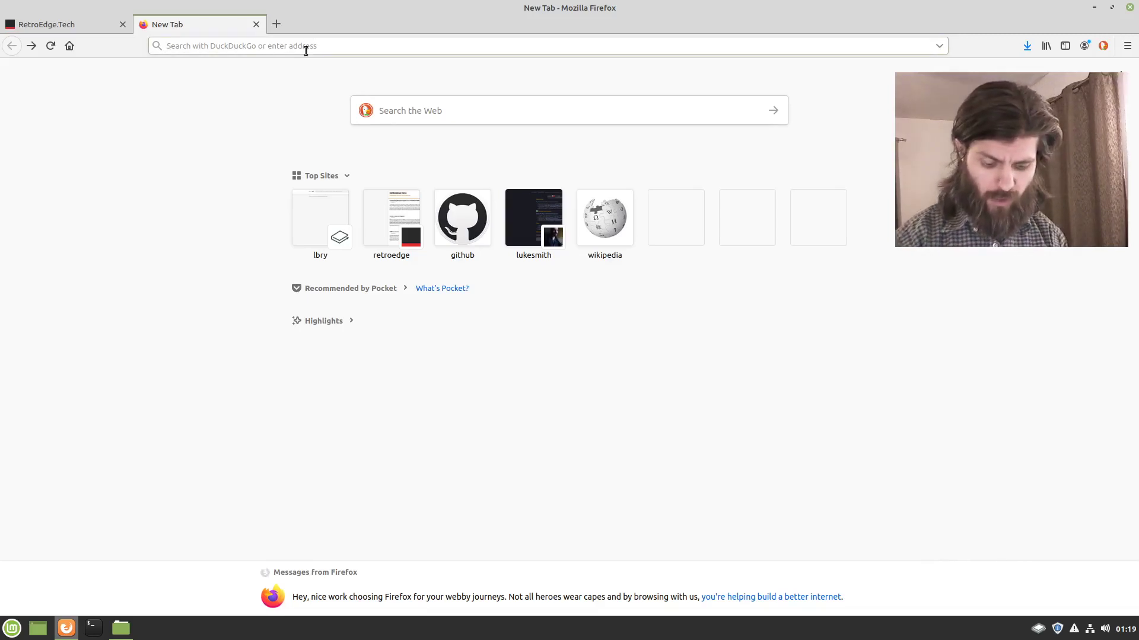
text(ba)
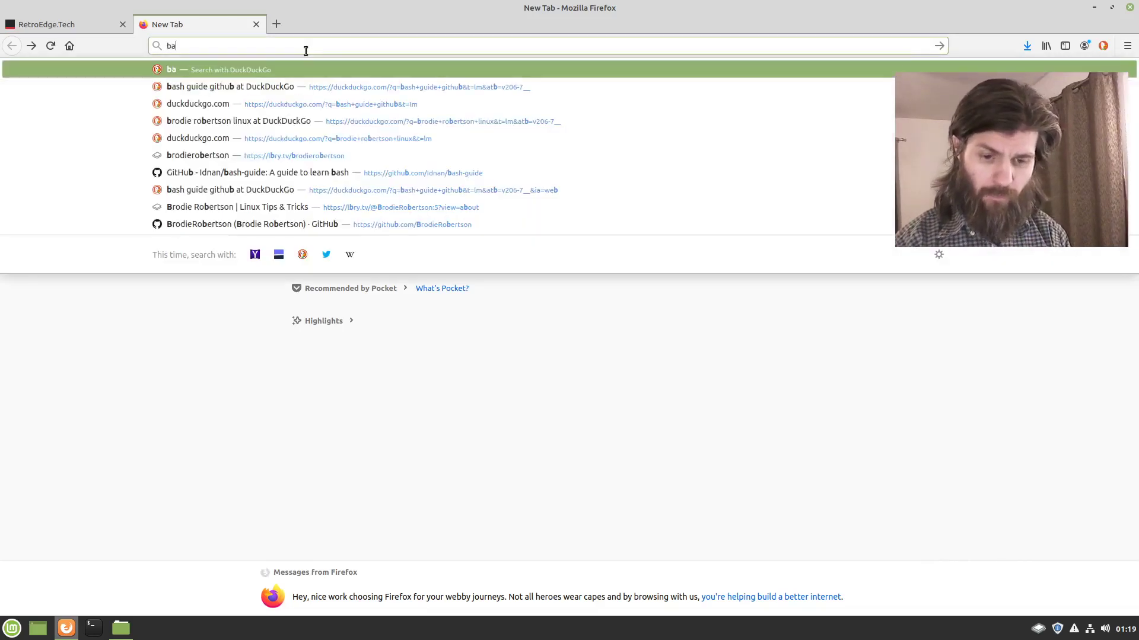
text(sh gui)
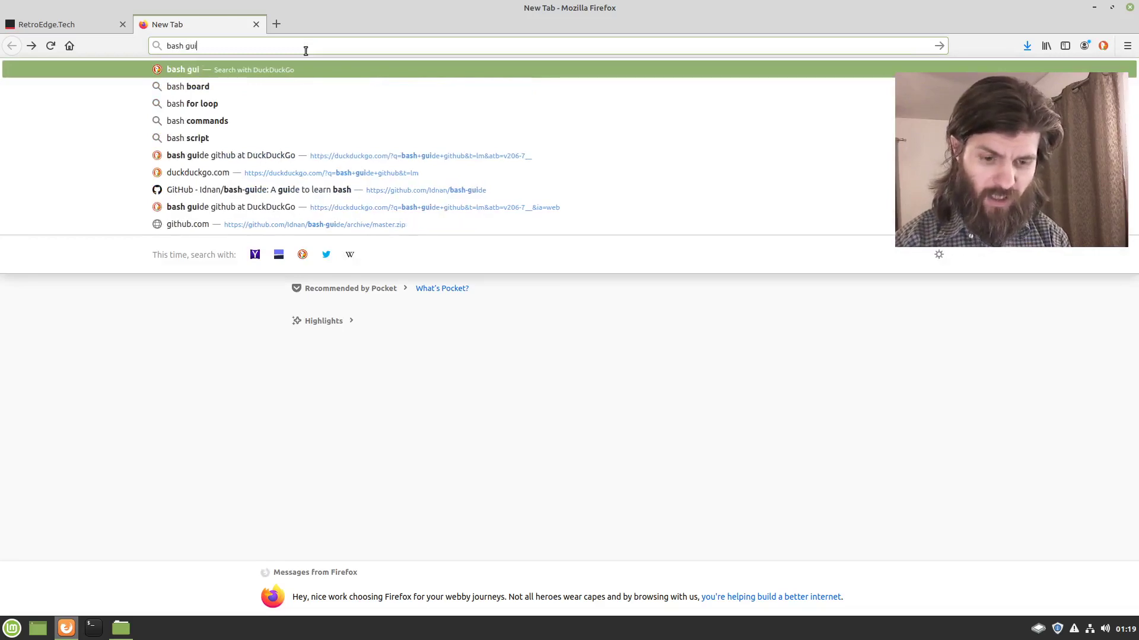
text(de github)
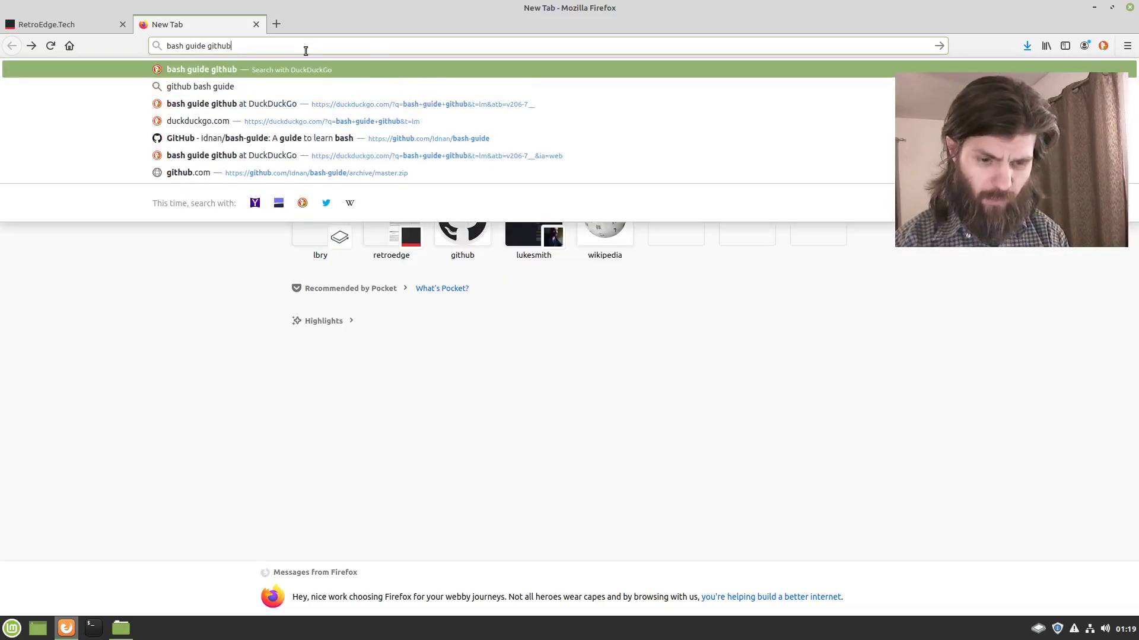
key(Return)
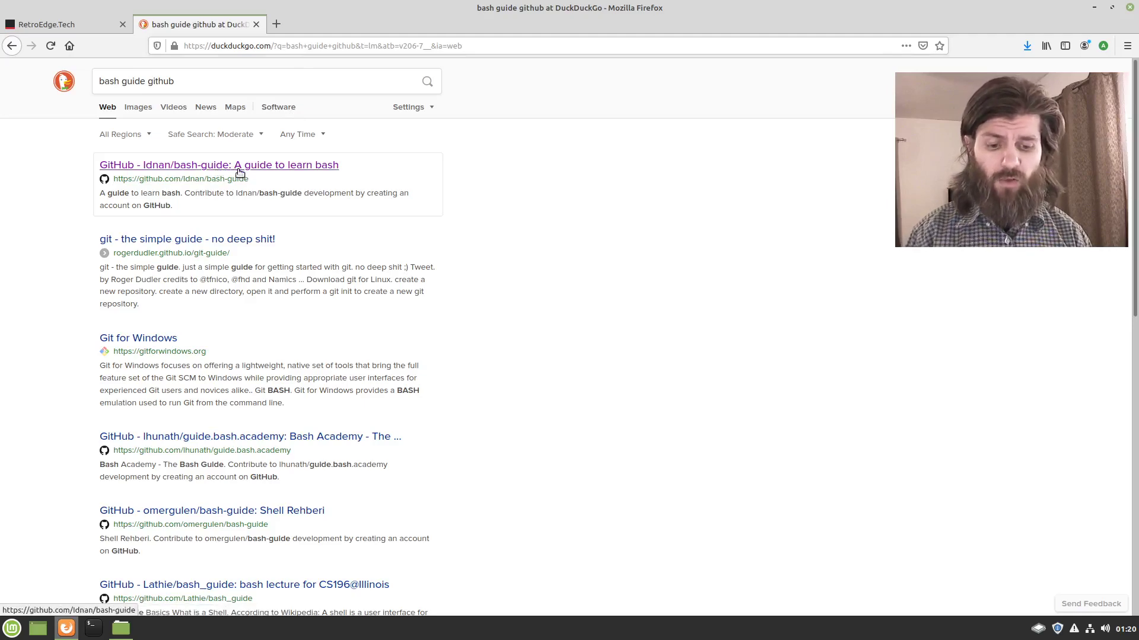
Open the Idnan/bash-guide repository result and scroll through its README and Table of Contents.
click(261, 168)
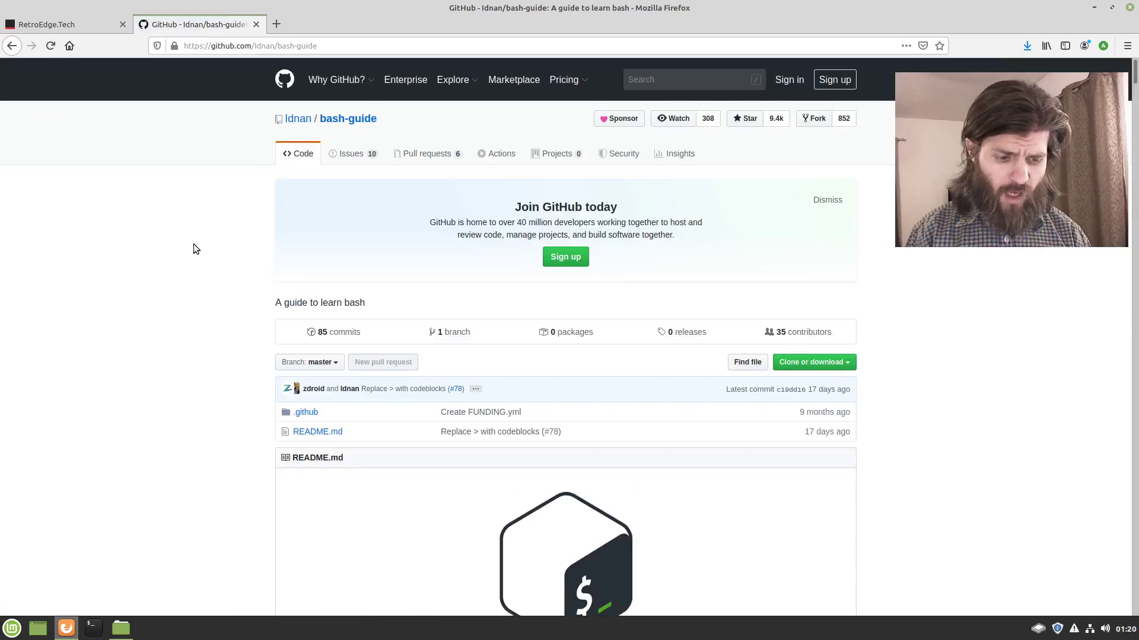
scroll(184, 290, down, 2)
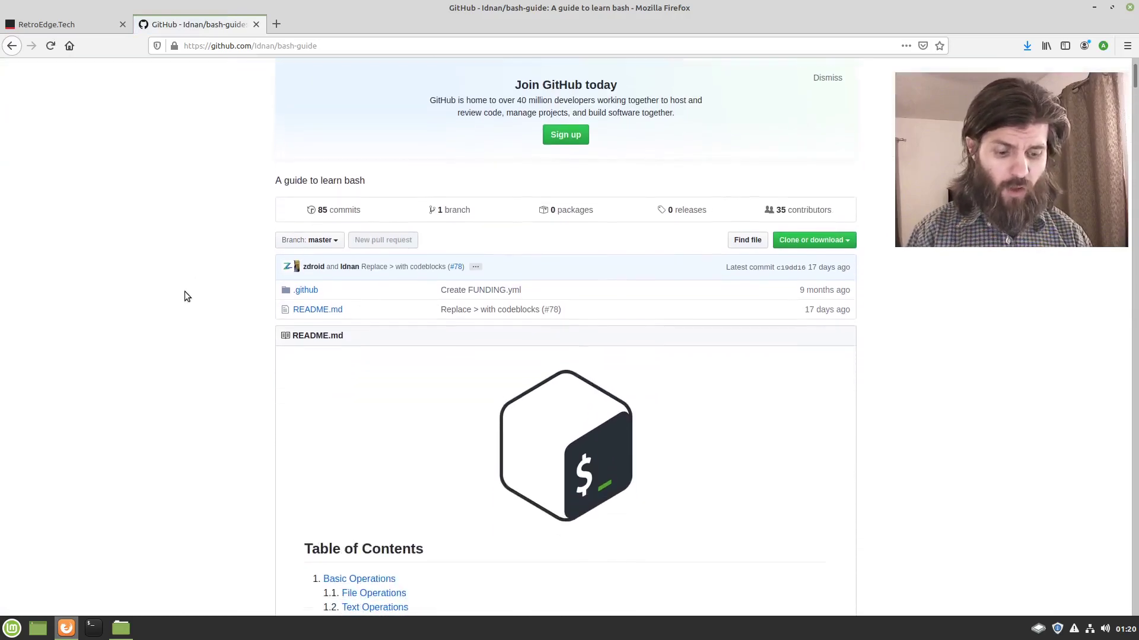
scroll(186, 297, down, 1)
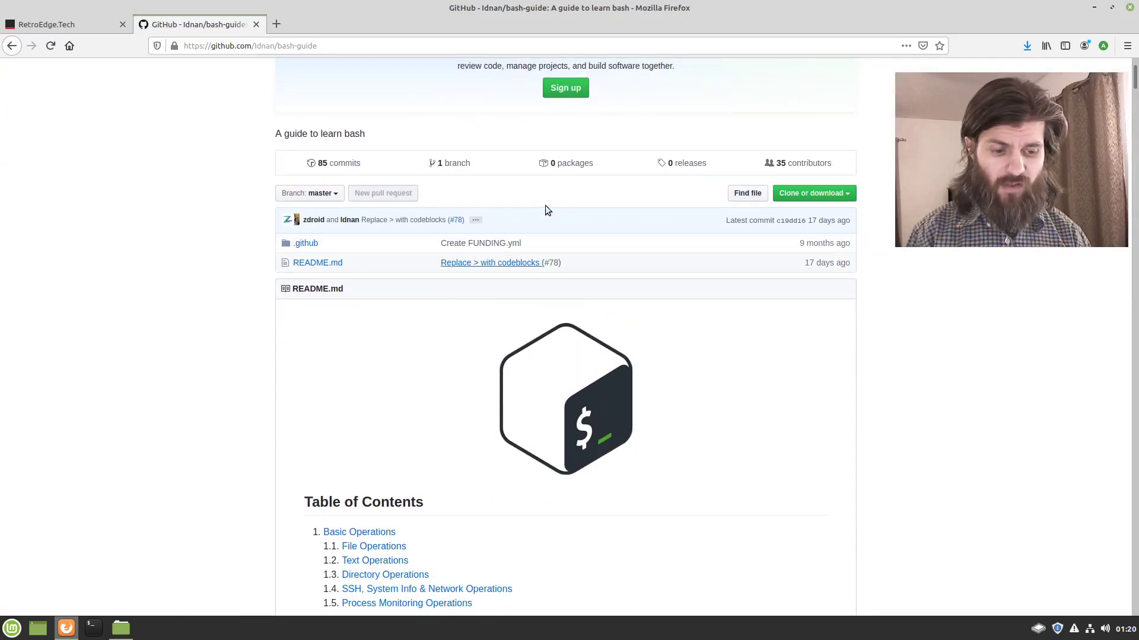
scroll(154, 385, up, 3)
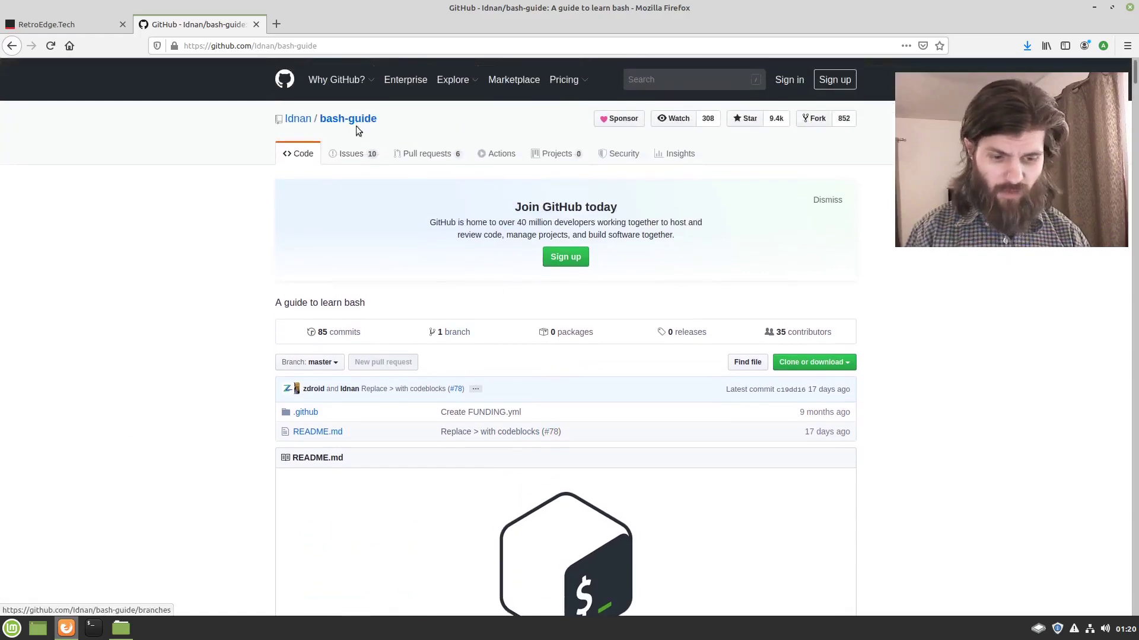
scroll(185, 372, down, 1)
scroll(185, 372, down, 1)
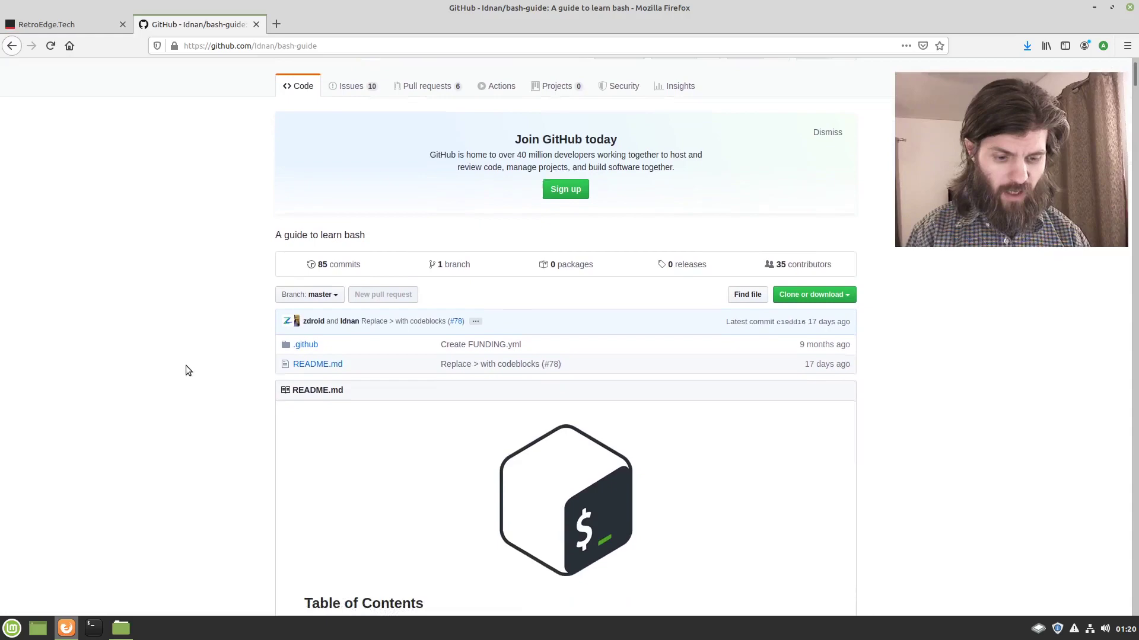
scroll(351, 323, down, 1)
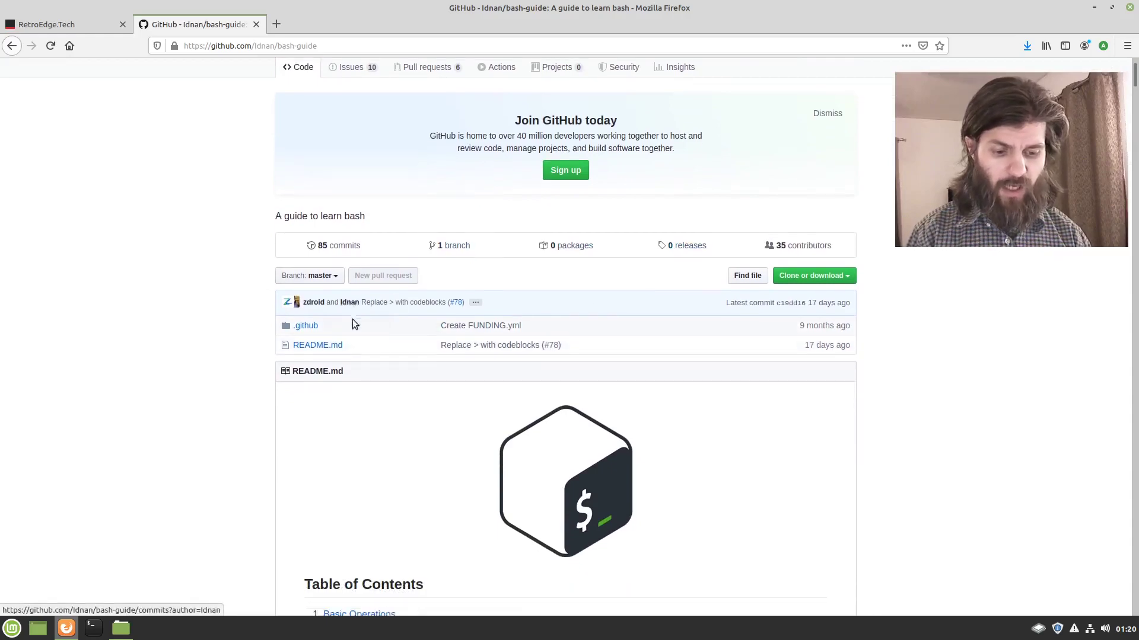
scroll(386, 317, down, 1)
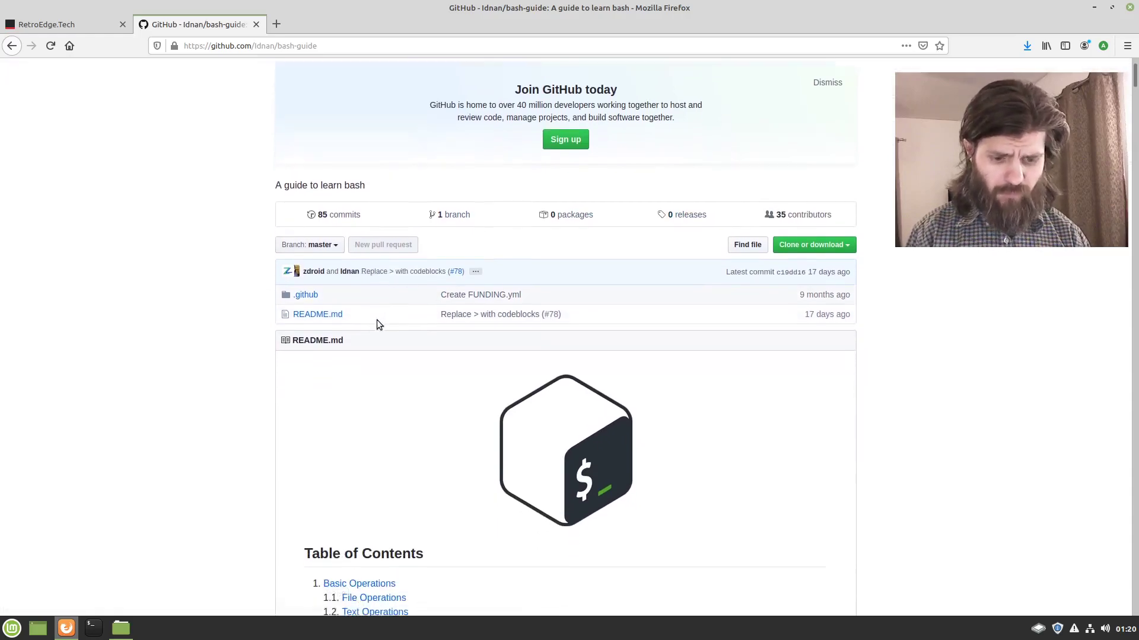
scroll(365, 300, down, 2)
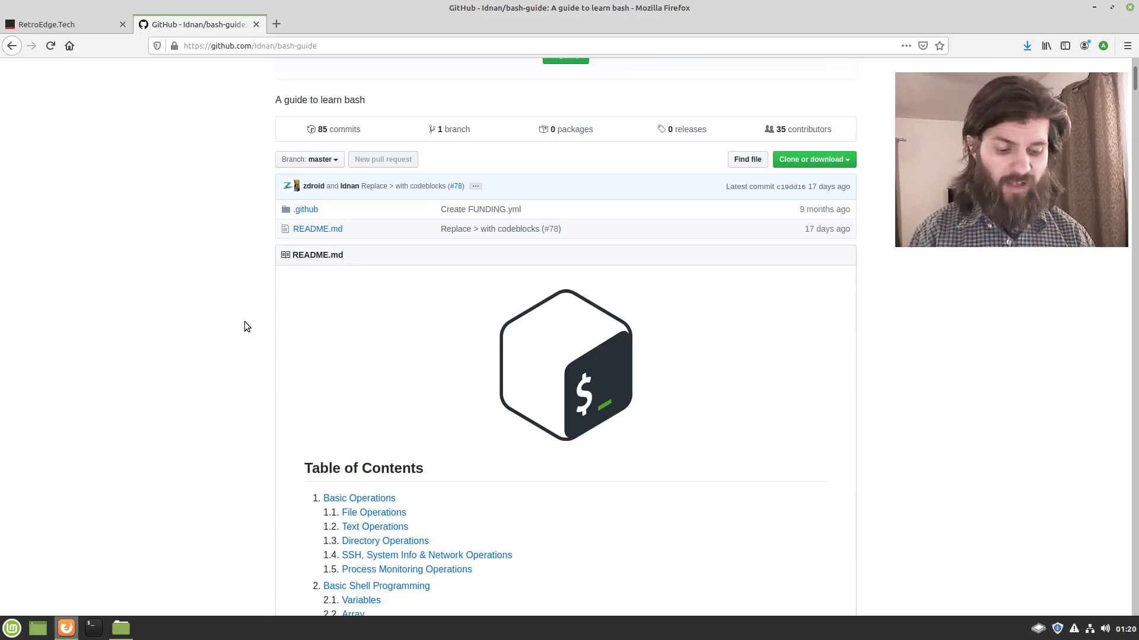
scroll(247, 327, down, 1)
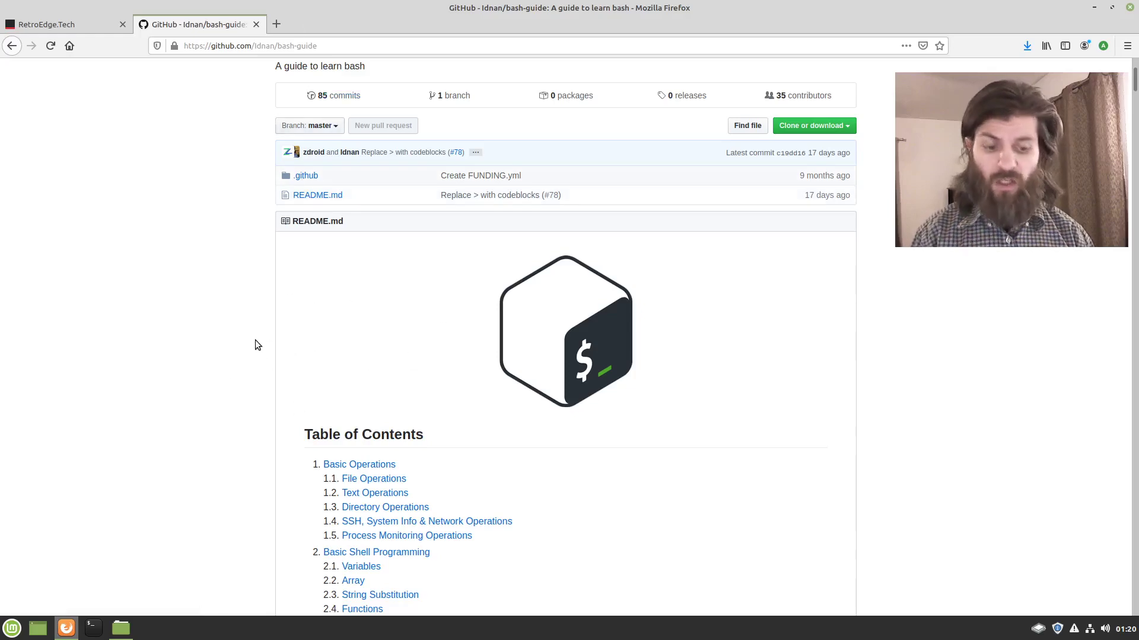
scroll(255, 343, down, 9)
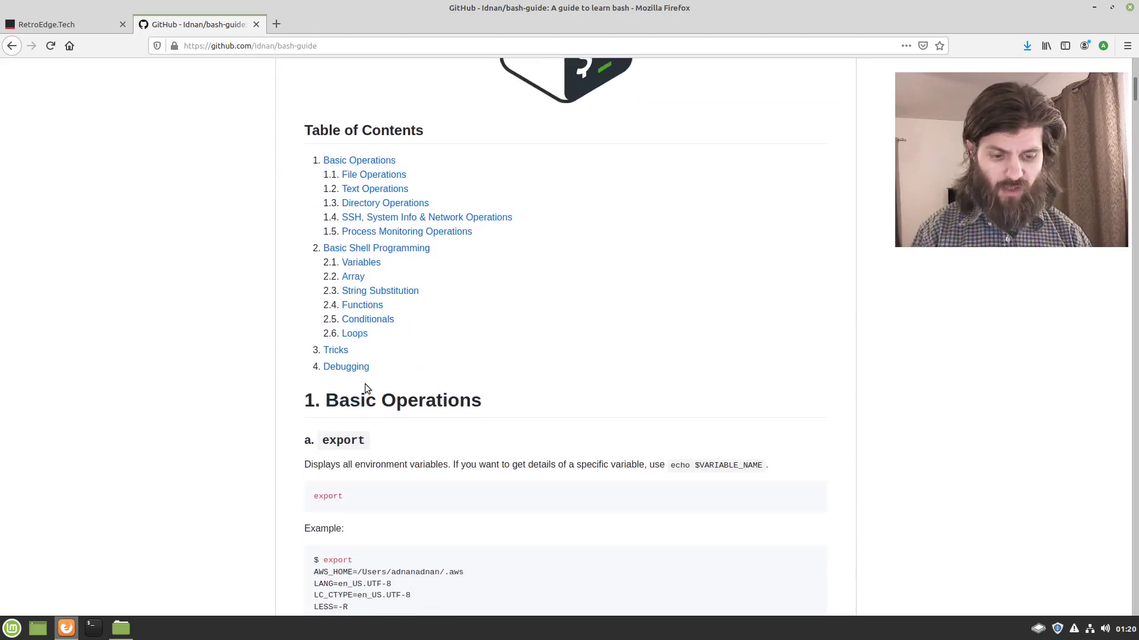
scroll(251, 426, down, 11)
scroll(254, 412, down, 14)
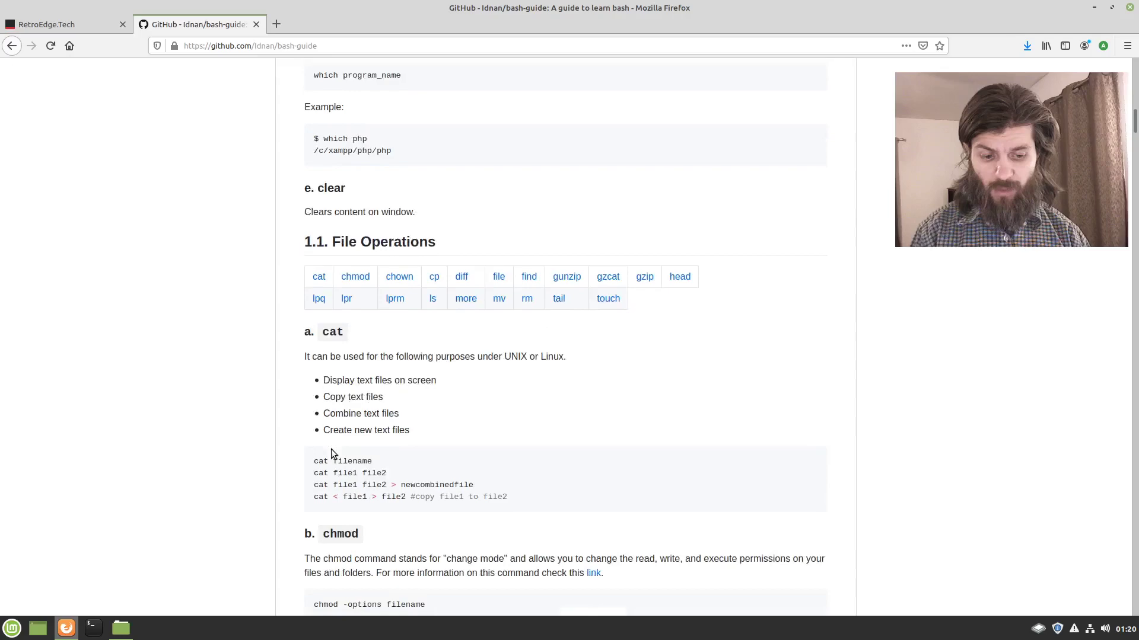
scroll(331, 449, down, 4)
scroll(335, 445, up, 7)
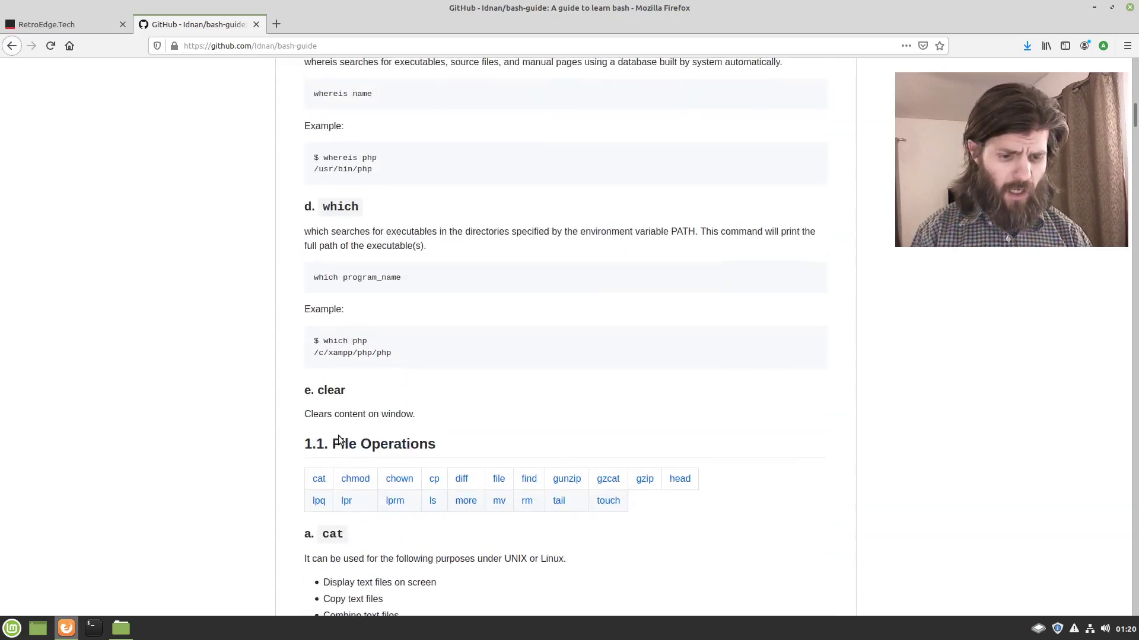
scroll(339, 439, up, 12)
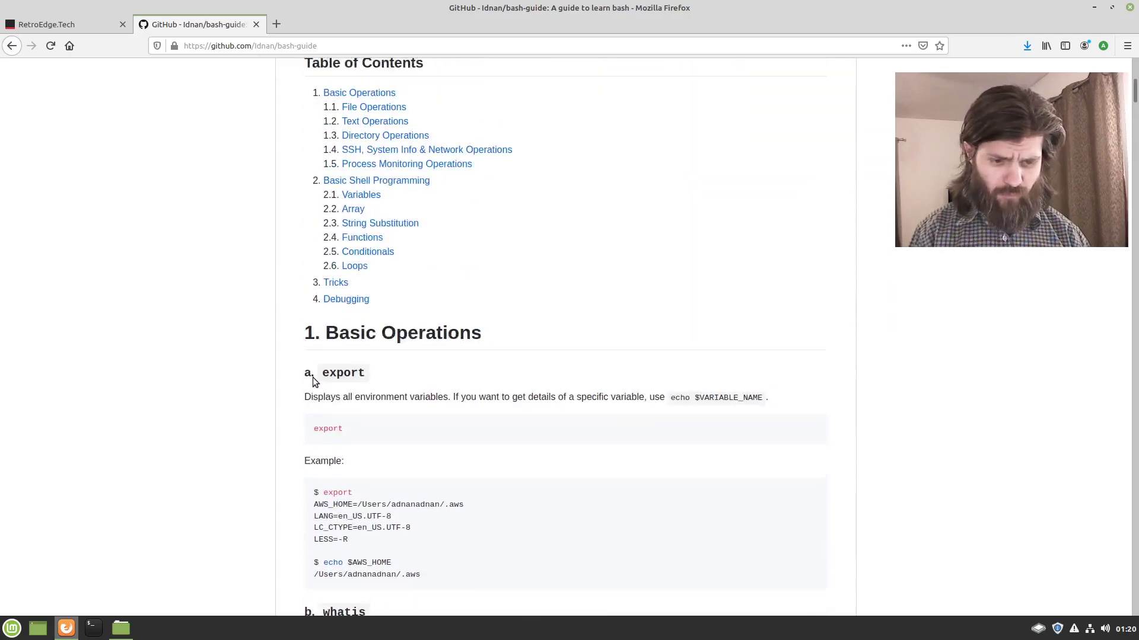
scroll(312, 377, up, 7)
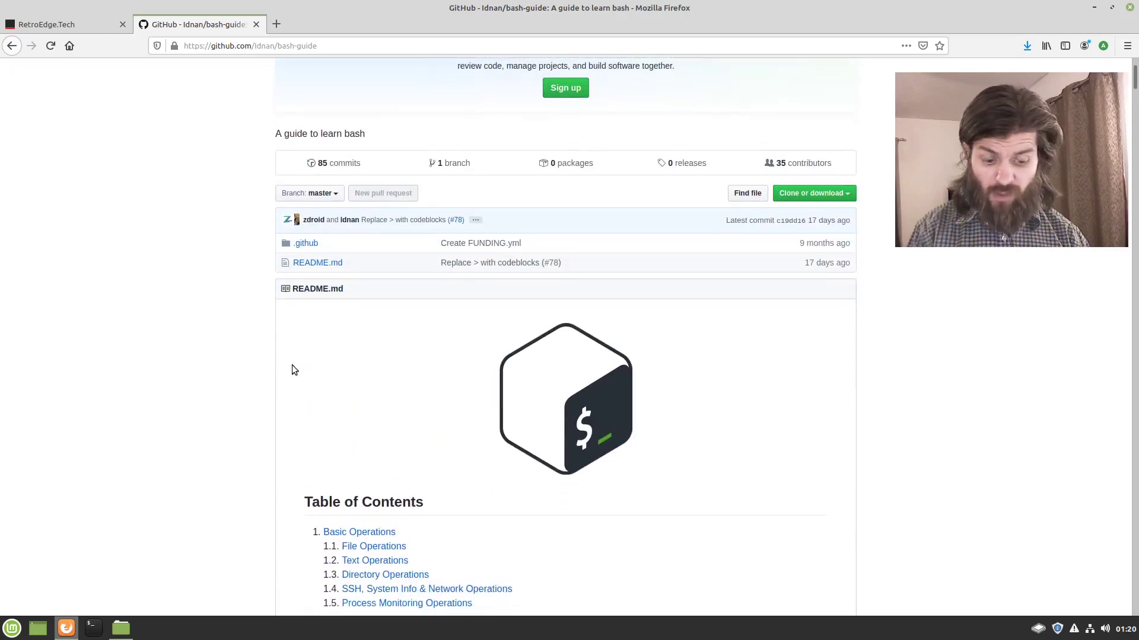
scroll(296, 377, down, 2)
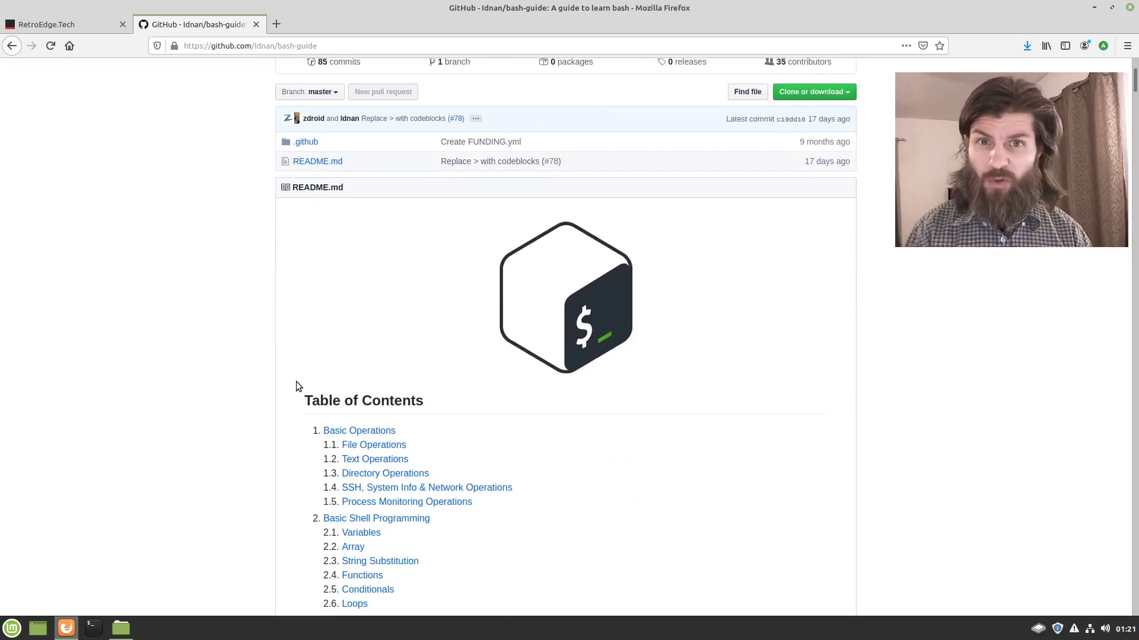
scroll(255, 359, up, 1)
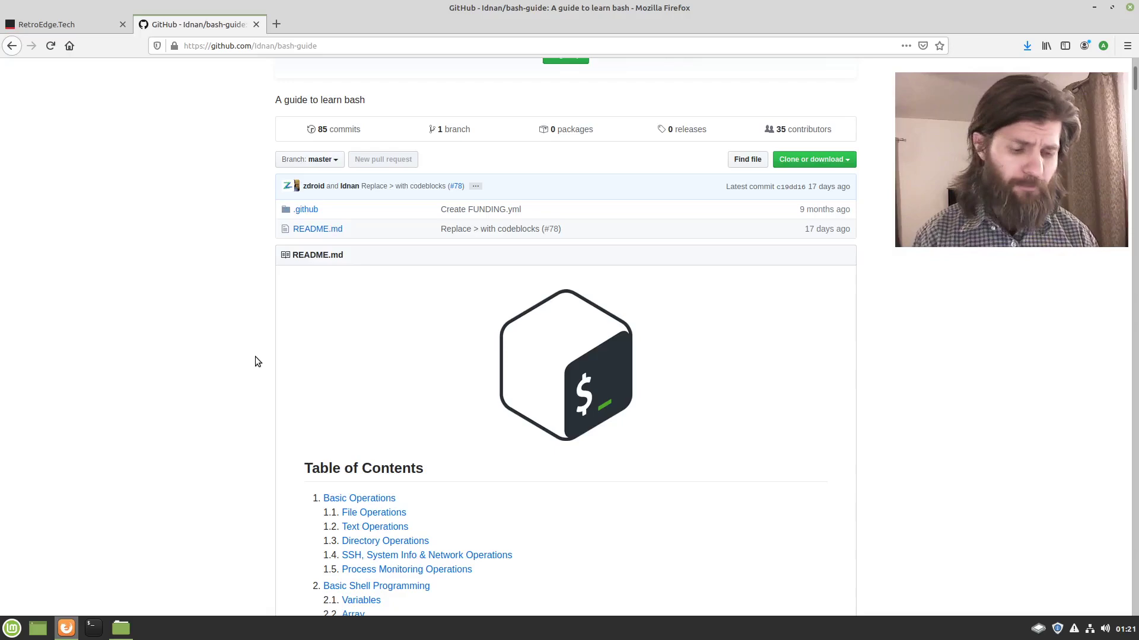
scroll(256, 361, up, 2)
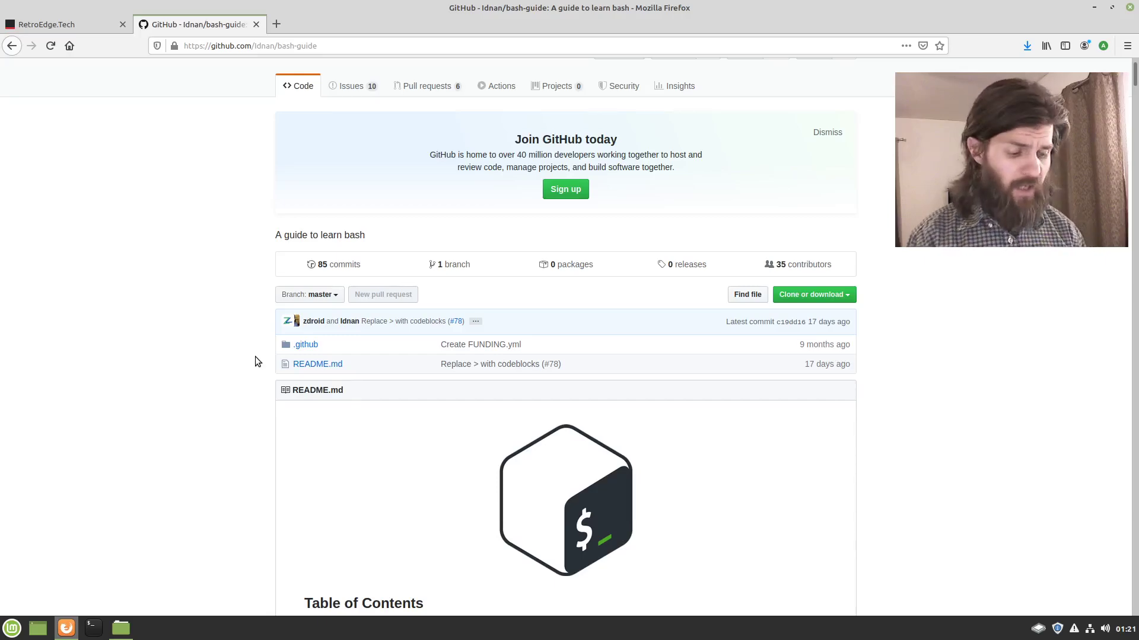
scroll(255, 357, up, 2)
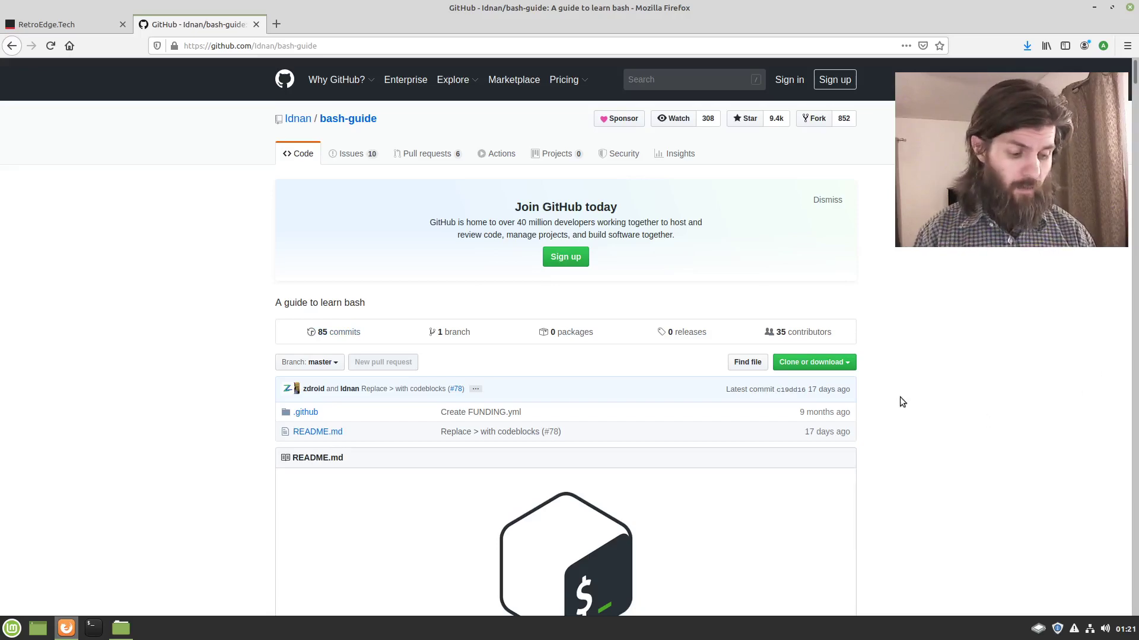
Save the repository as bash-guide-master.zip via Download ZIP and verify it in Firefox's downloads list.
click(838, 364)
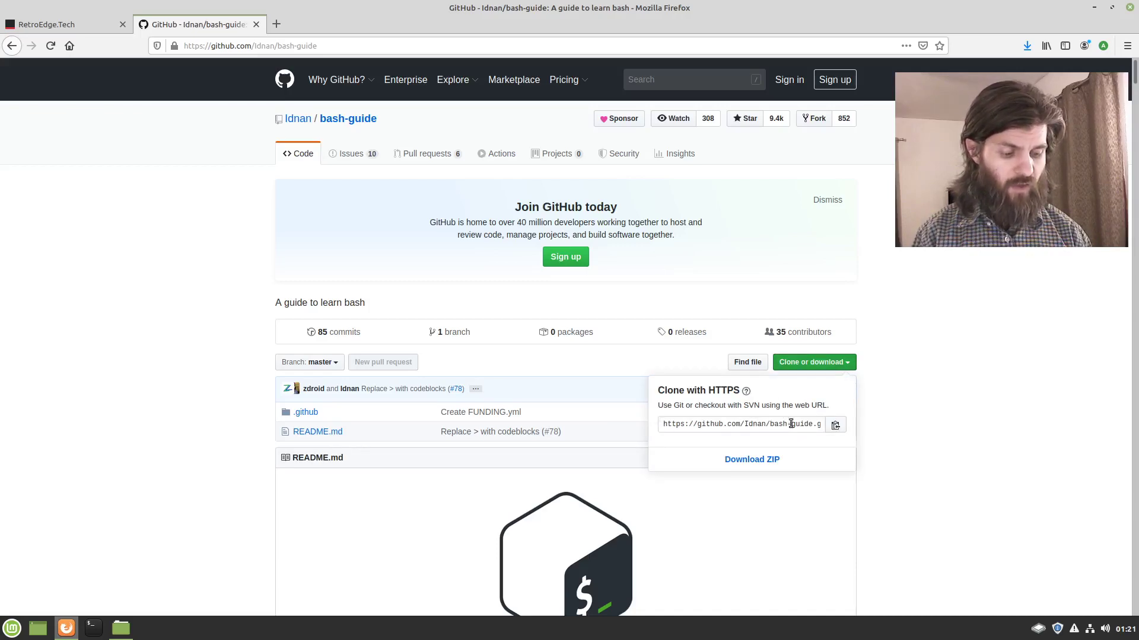
click(787, 464)
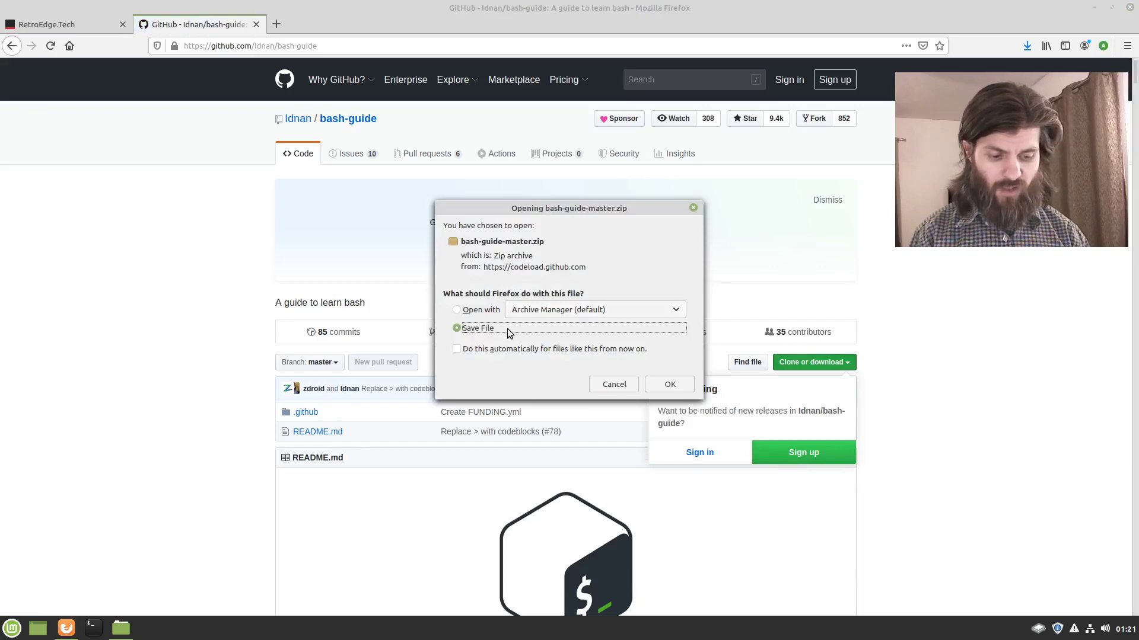
click(669, 385)
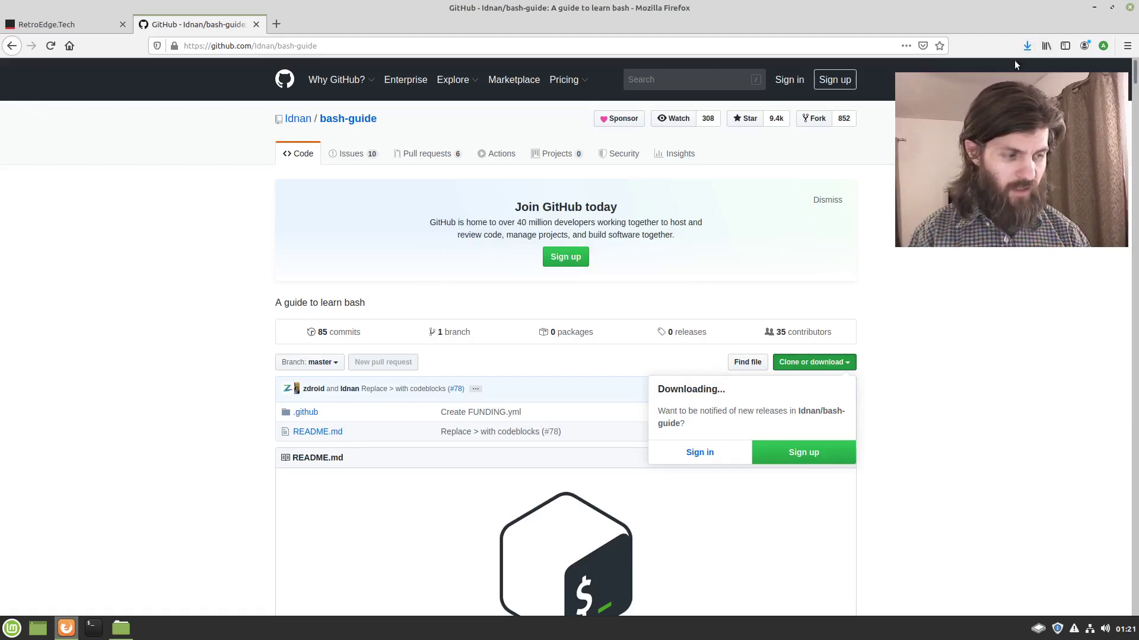
click(1026, 46)
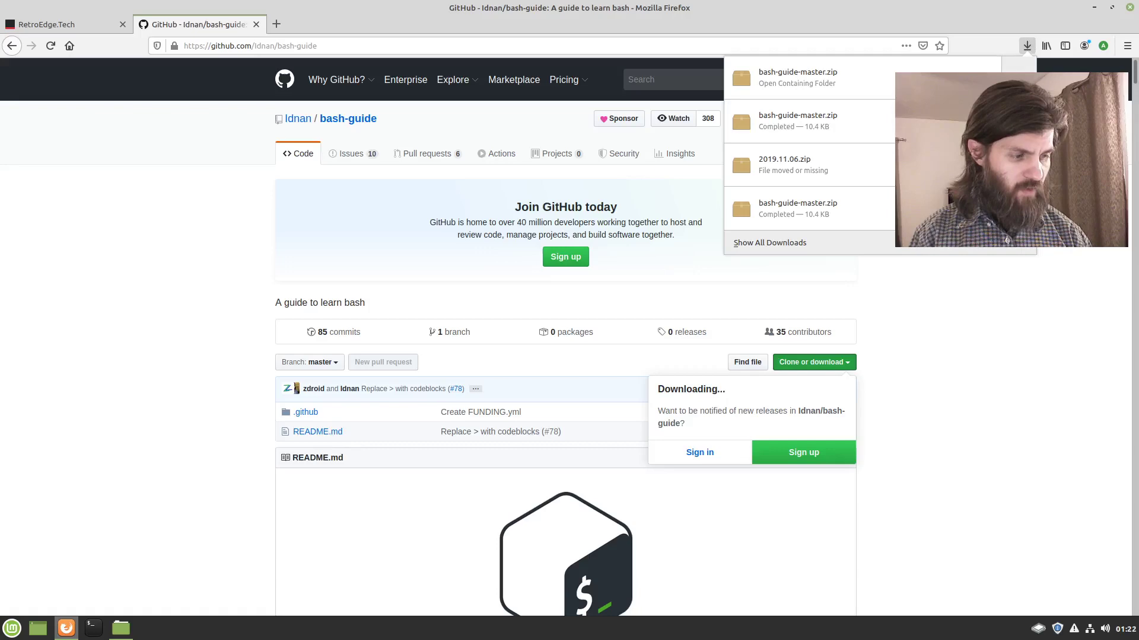
Return to Nemo's Downloads window and select the new 10.7 kB bash-guide-master.zip.
click(1027, 46)
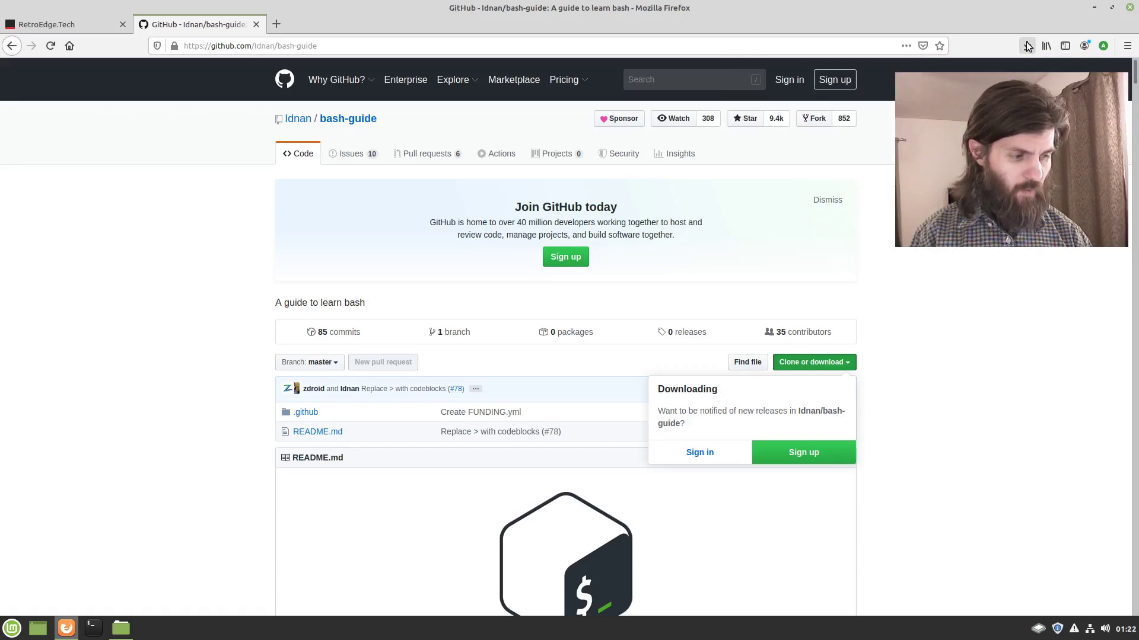
click(1094, 7)
click(735, 325)
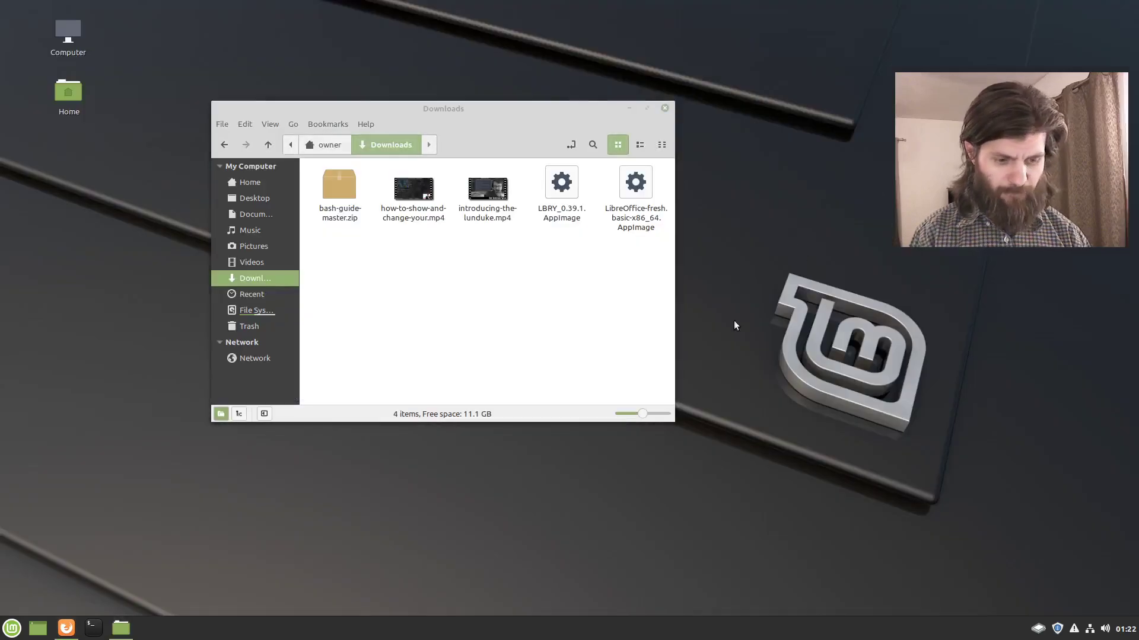
drag(459, 106, 476, 38)
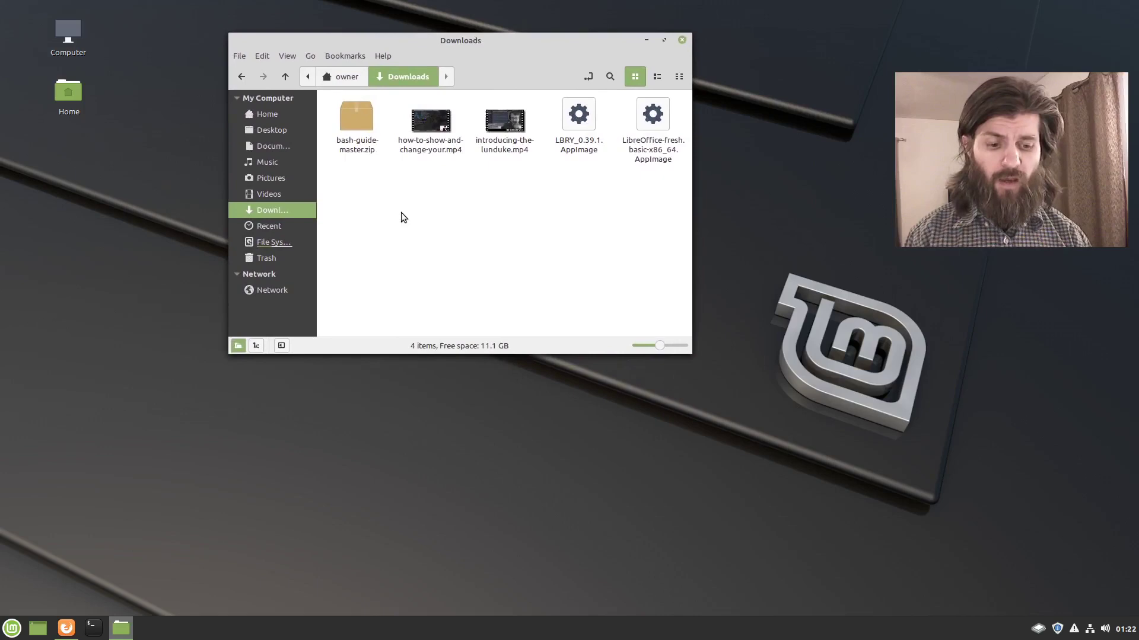
click(351, 133)
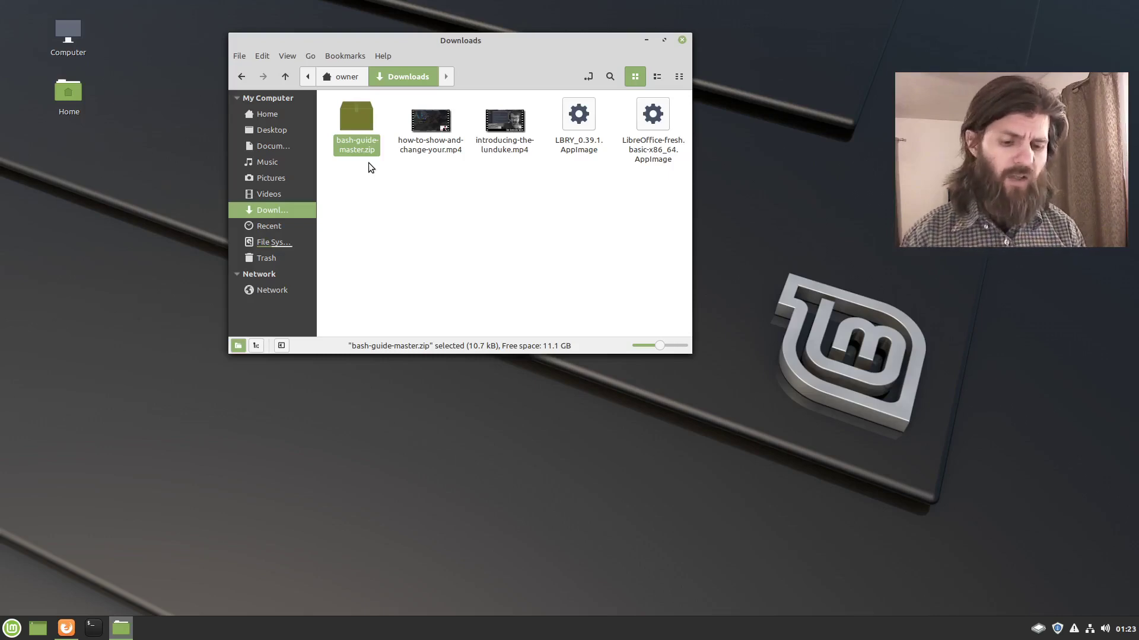
click(398, 208)
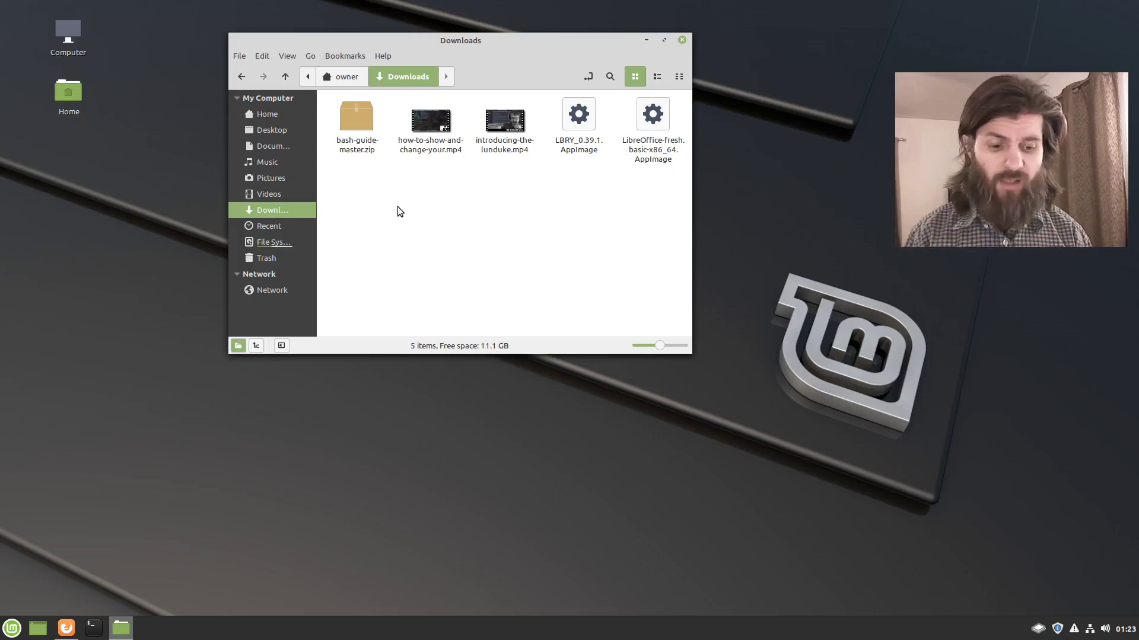
click(358, 127)
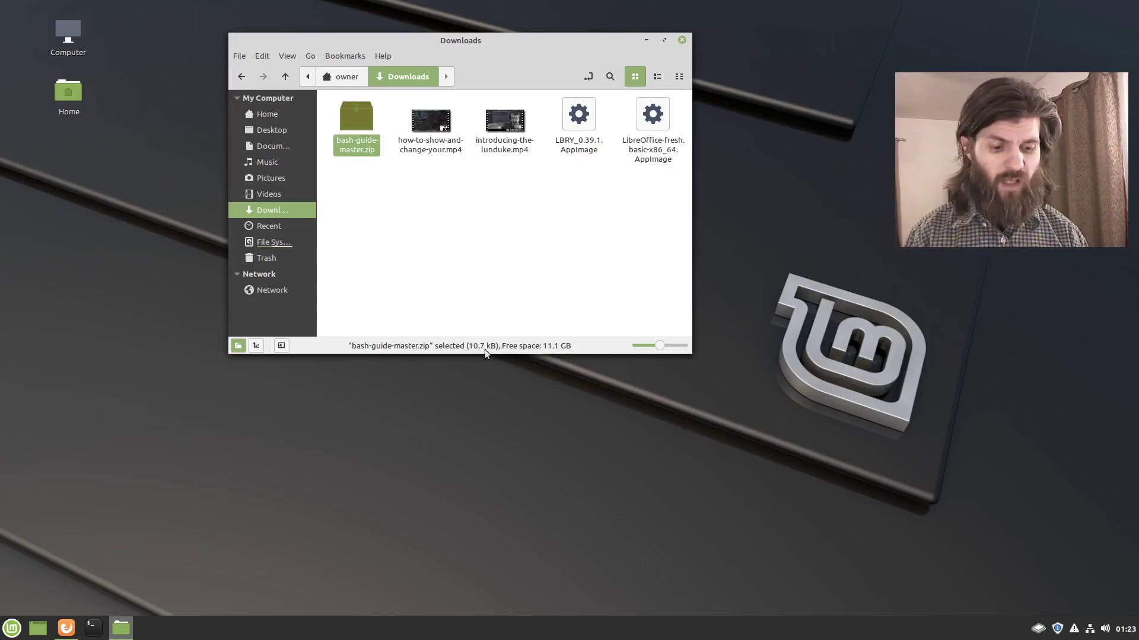
click(412, 252)
click(351, 111)
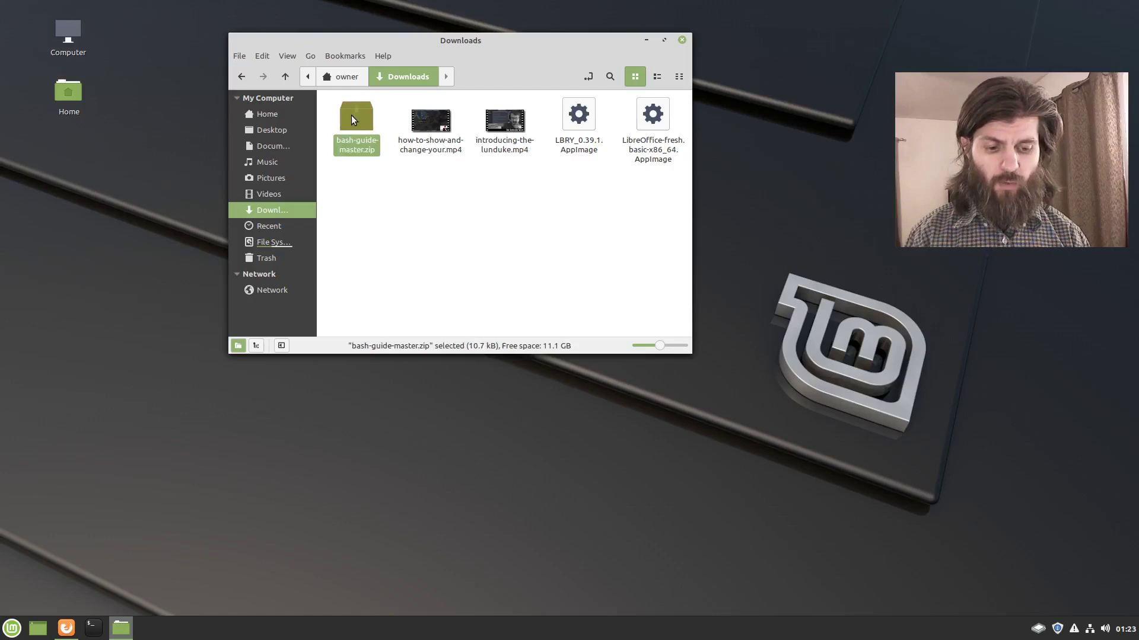
View the Properties of bash-guide-master.zip: a 10,700-byte zip archive in /home/owner/Downloads.
right_click(351, 115)
click(424, 316)
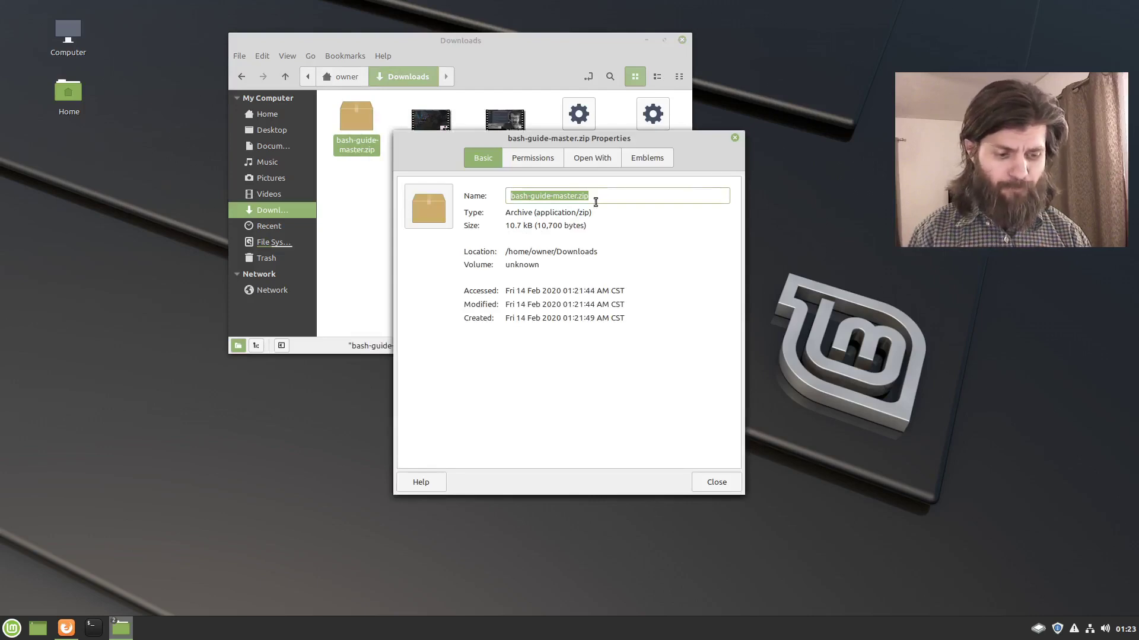
click(735, 137)
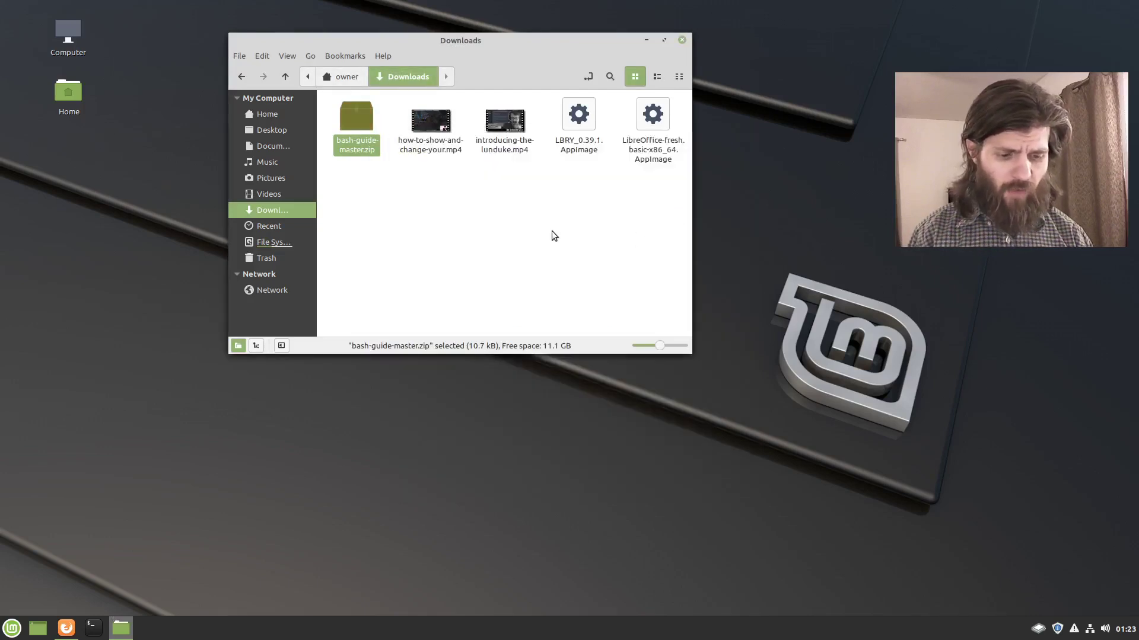
right_click(358, 121)
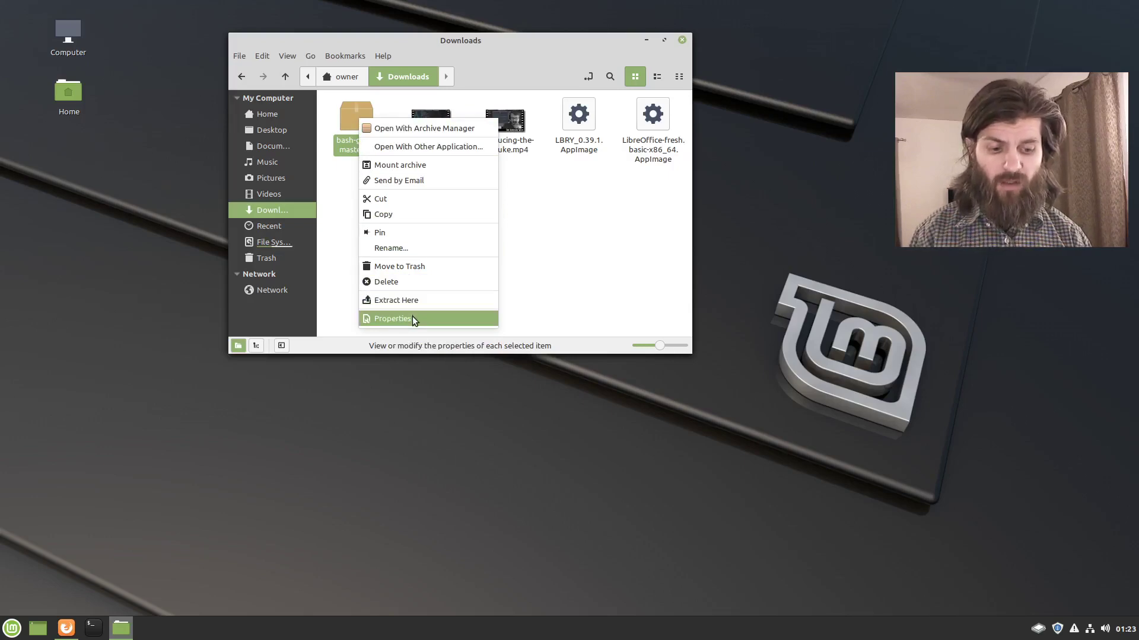
Open the zip in Archive Manager and browse bash-guide-master, its .github folder and README.md.
click(452, 130)
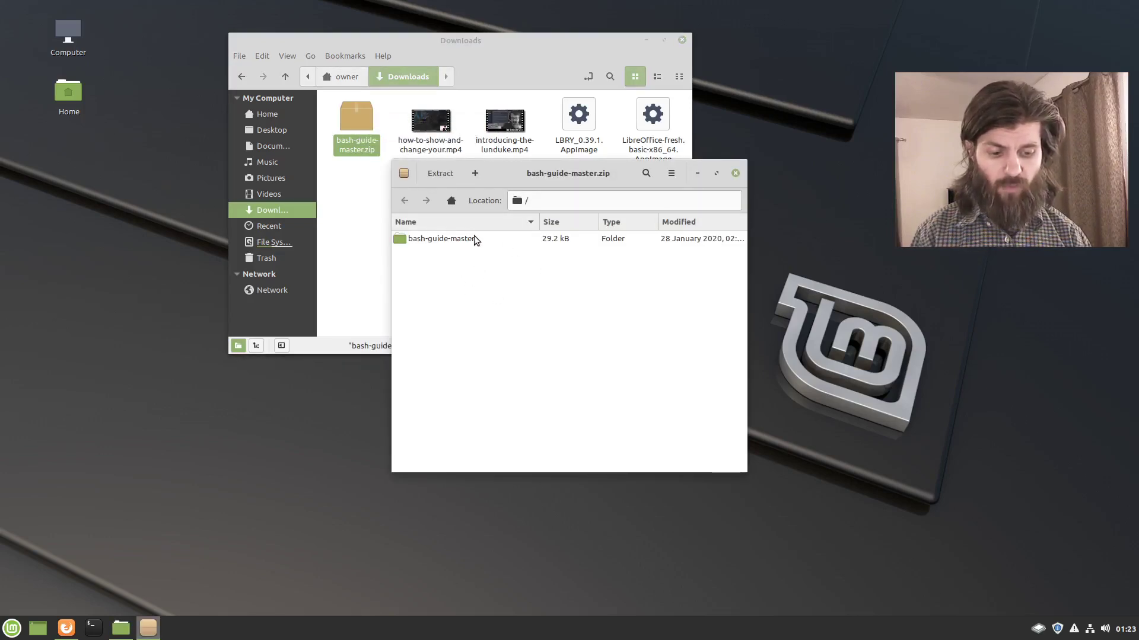
click(475, 238)
double_click(491, 240)
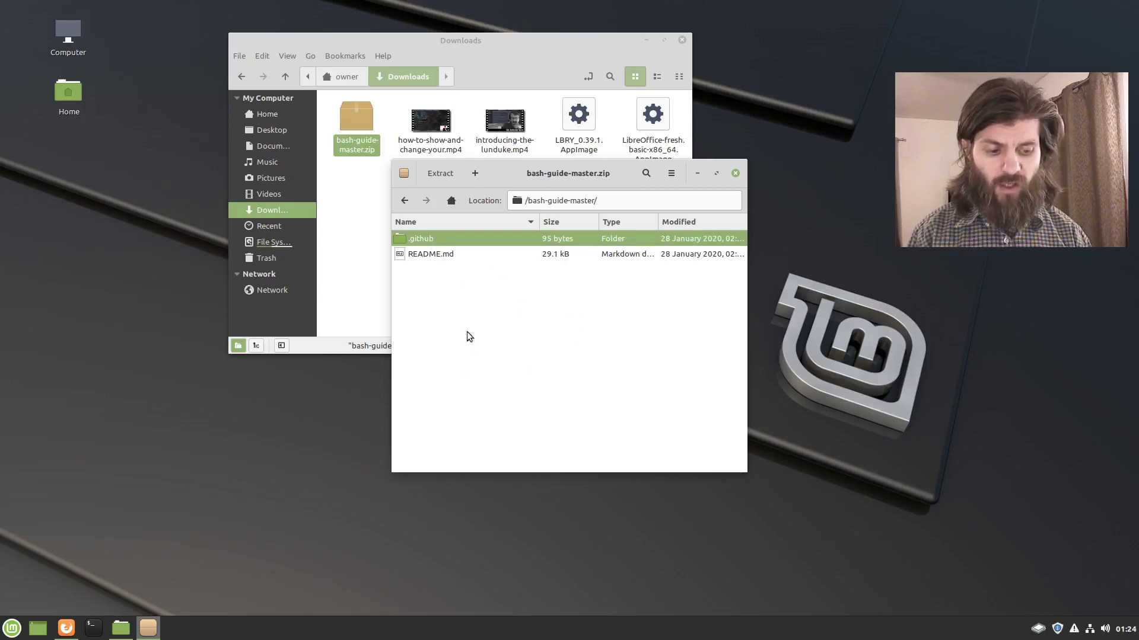
double_click(468, 240)
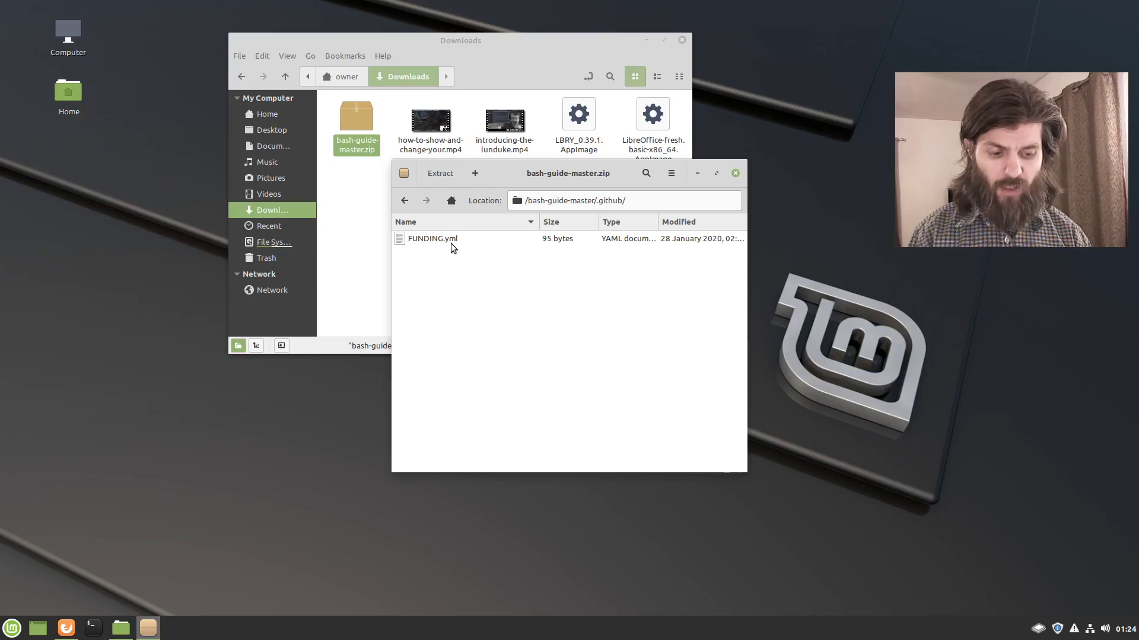
click(405, 203)
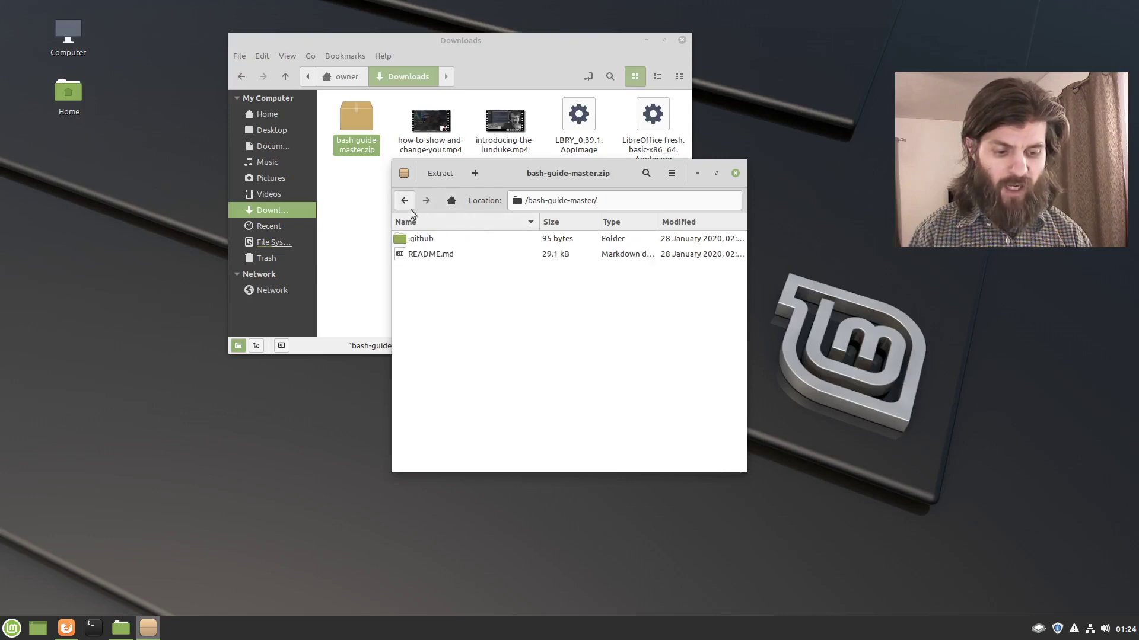
click(452, 255)
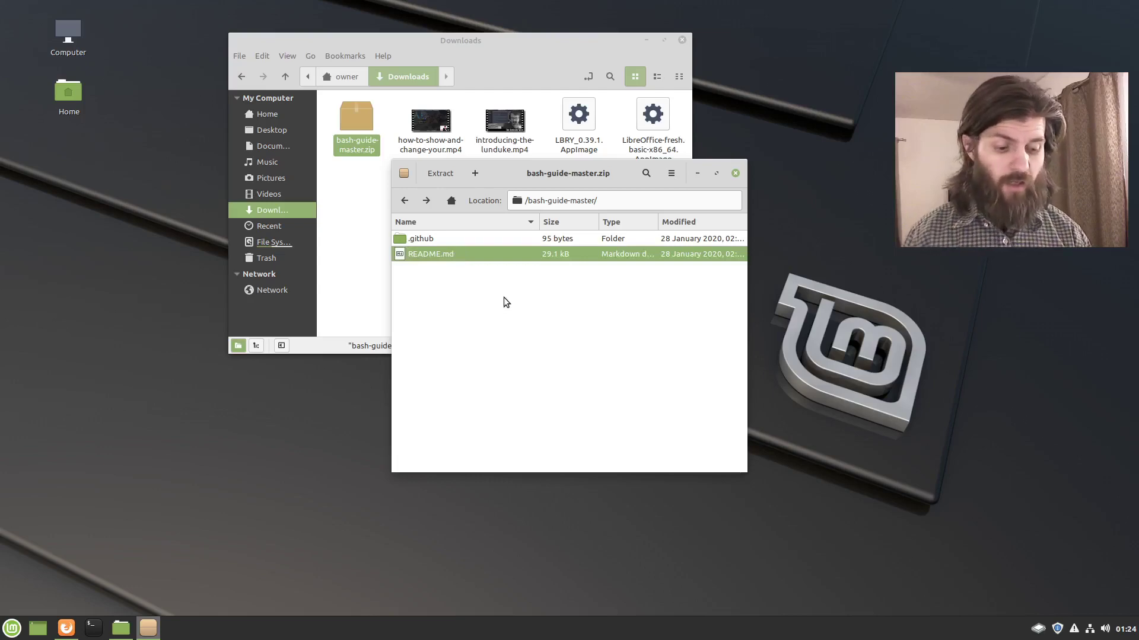
click(504, 298)
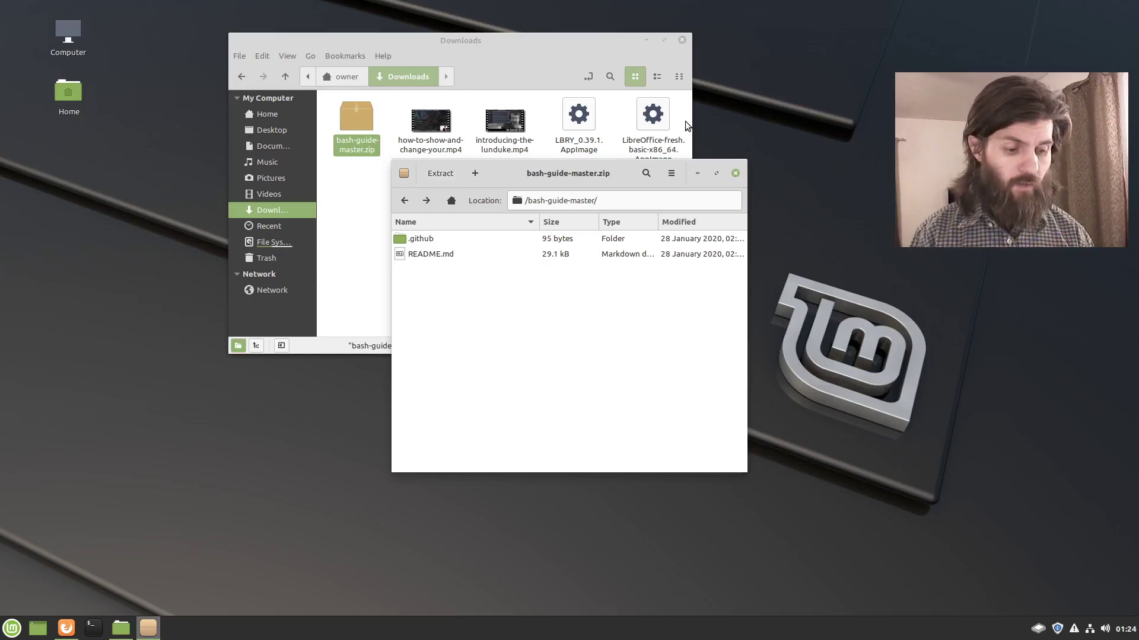
Close Archive Manager and use Extract Here on bash-guide-master.zip in Downloads.
click(735, 173)
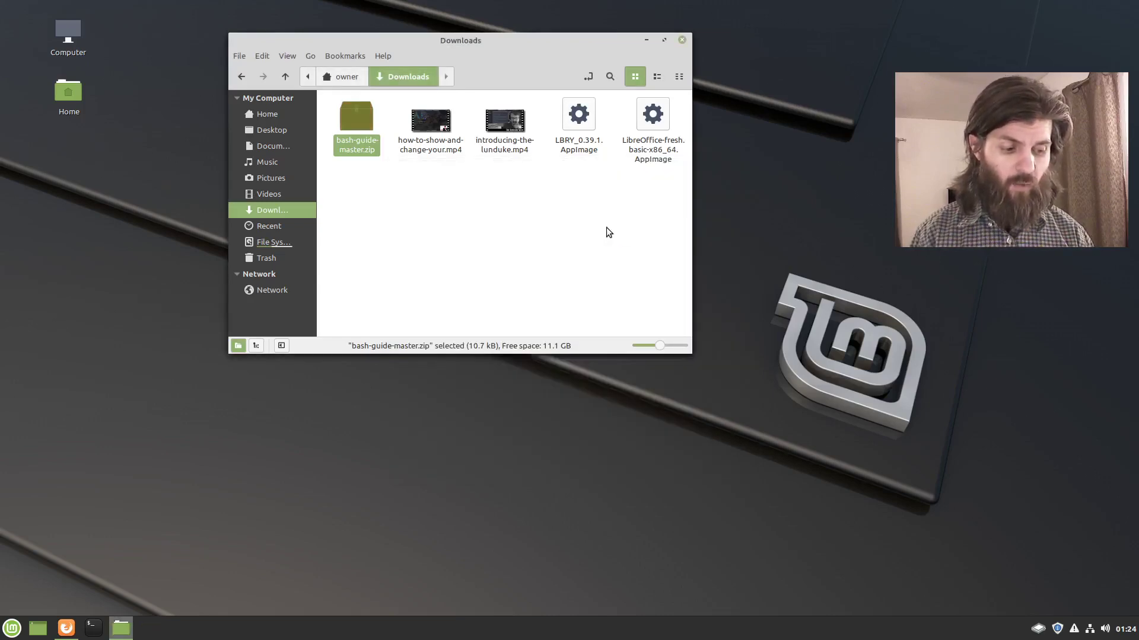
click(558, 207)
click(361, 121)
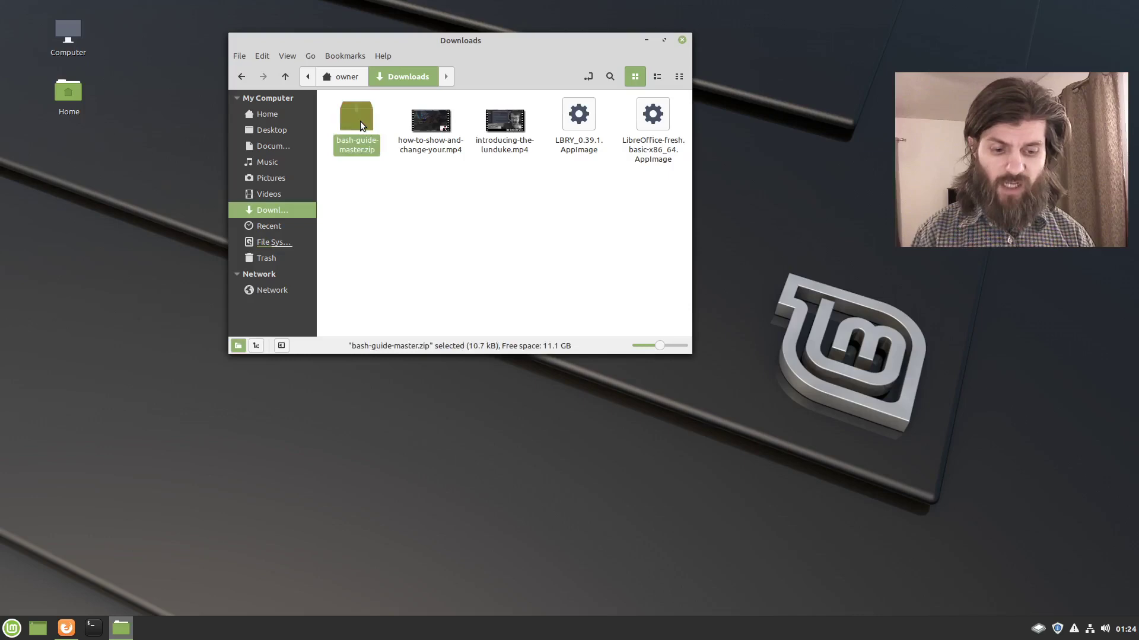
right_click(361, 121)
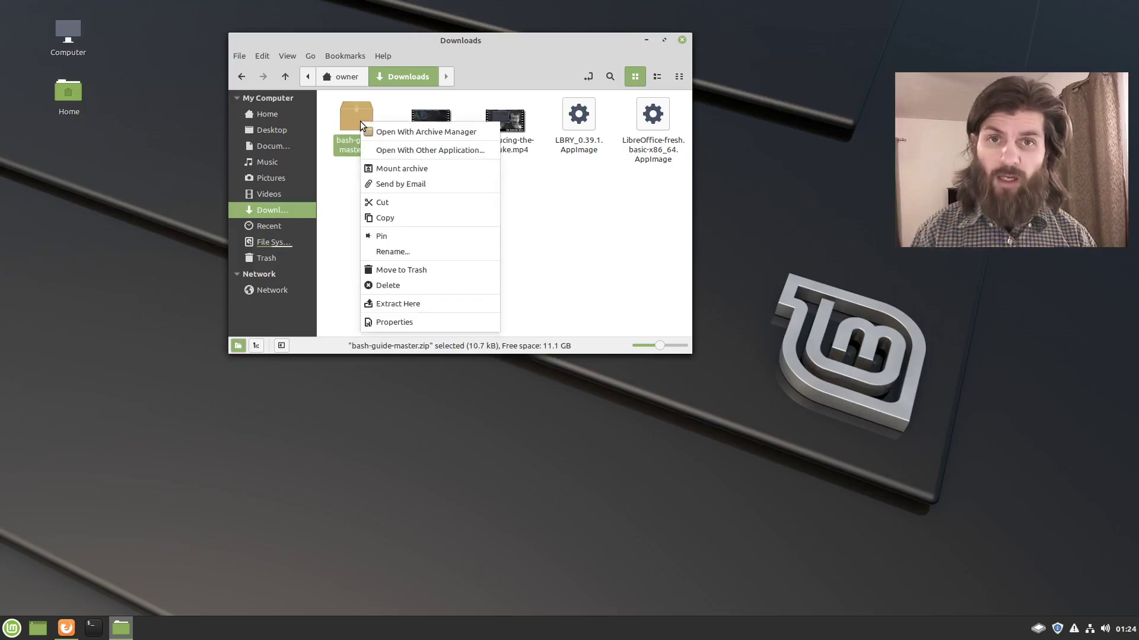
click(429, 302)
click(451, 220)
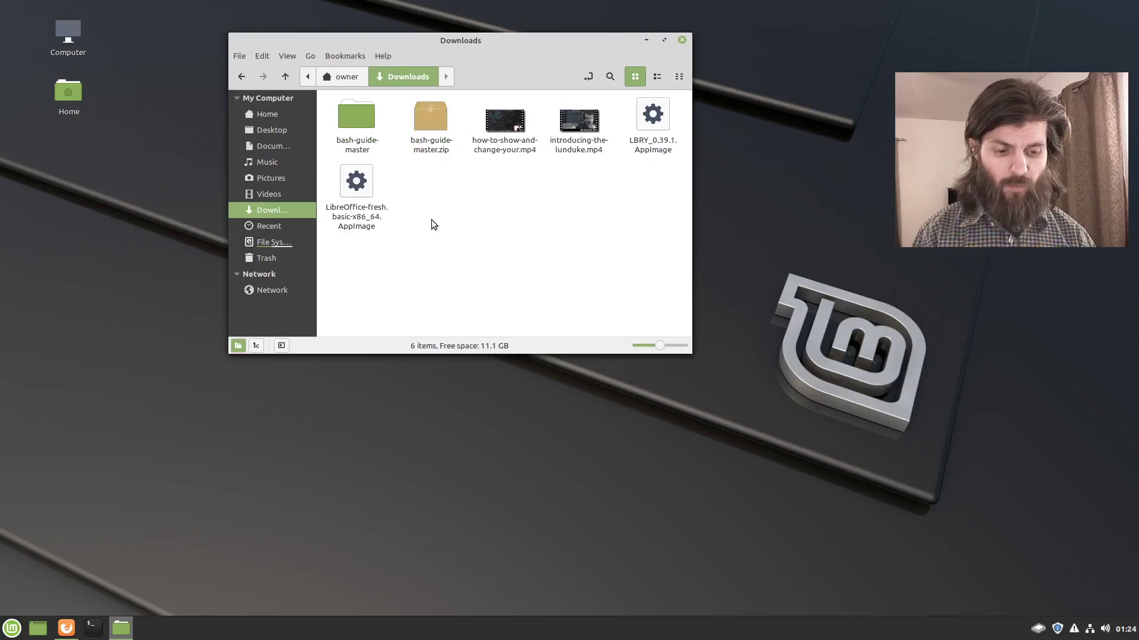
Check README.md inside the extracted folder, then reopen the zip in Archive Manager.
click(366, 123)
double_click(366, 123)
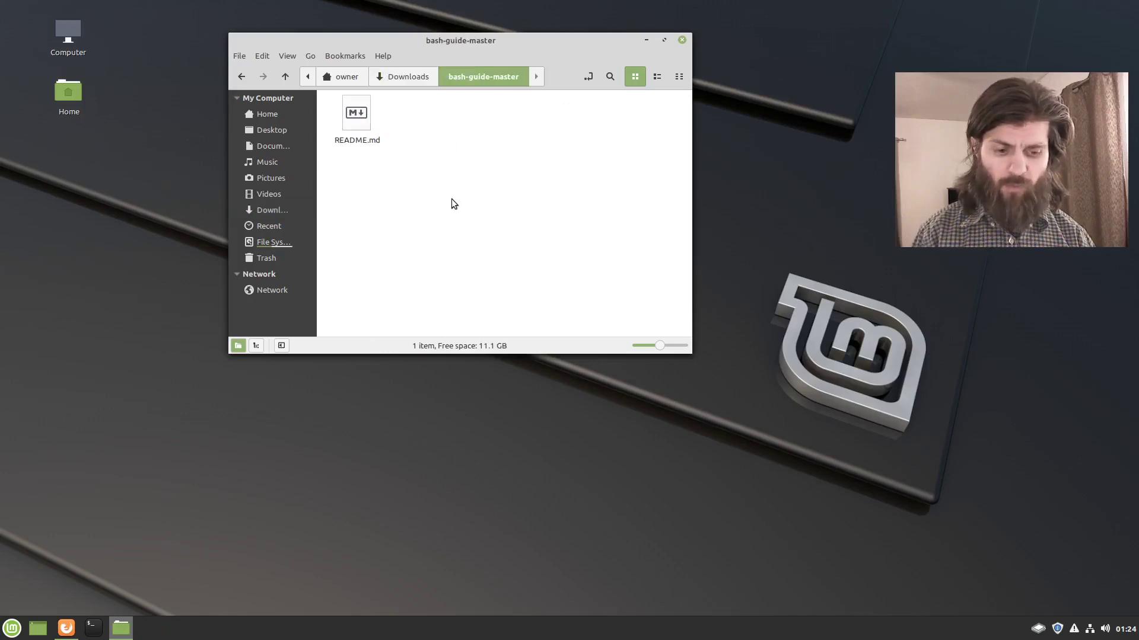
click(402, 80)
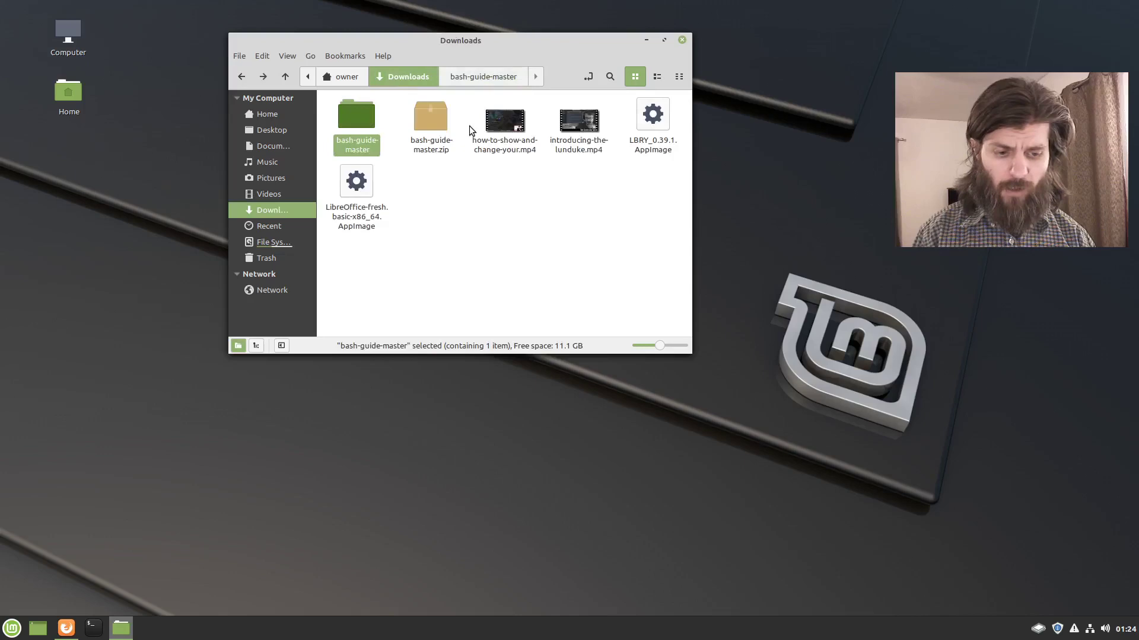
right_click(431, 125)
click(437, 130)
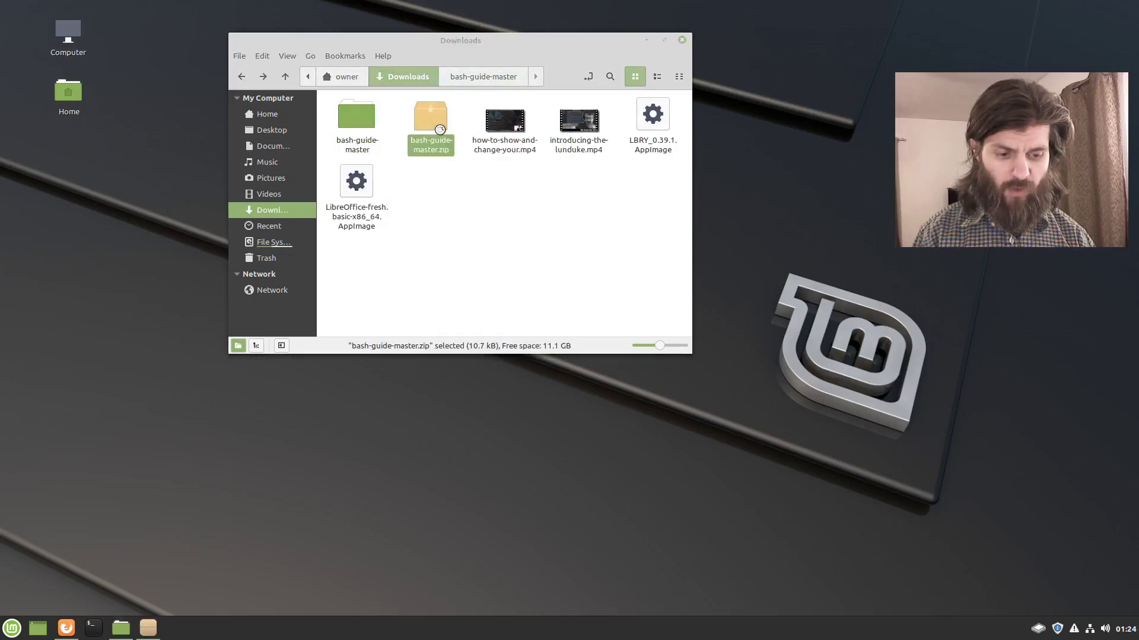
Browse the archive's .github folder, then open the extracted bash-guide-master folder showing README.md.
drag(518, 172, 689, 133)
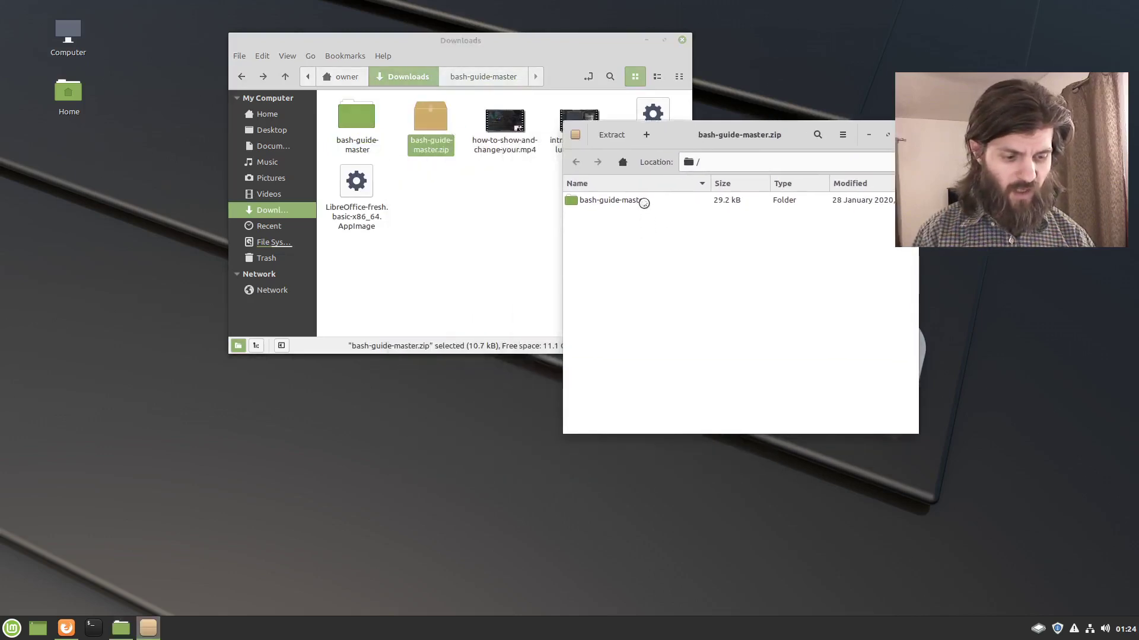
double_click(645, 202)
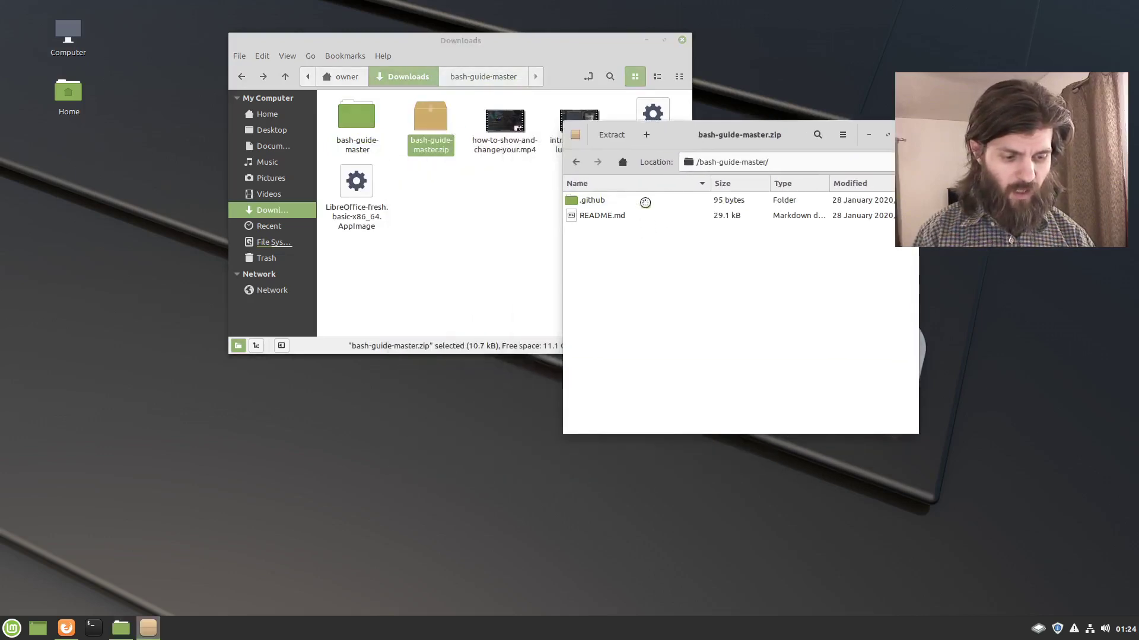
double_click(600, 201)
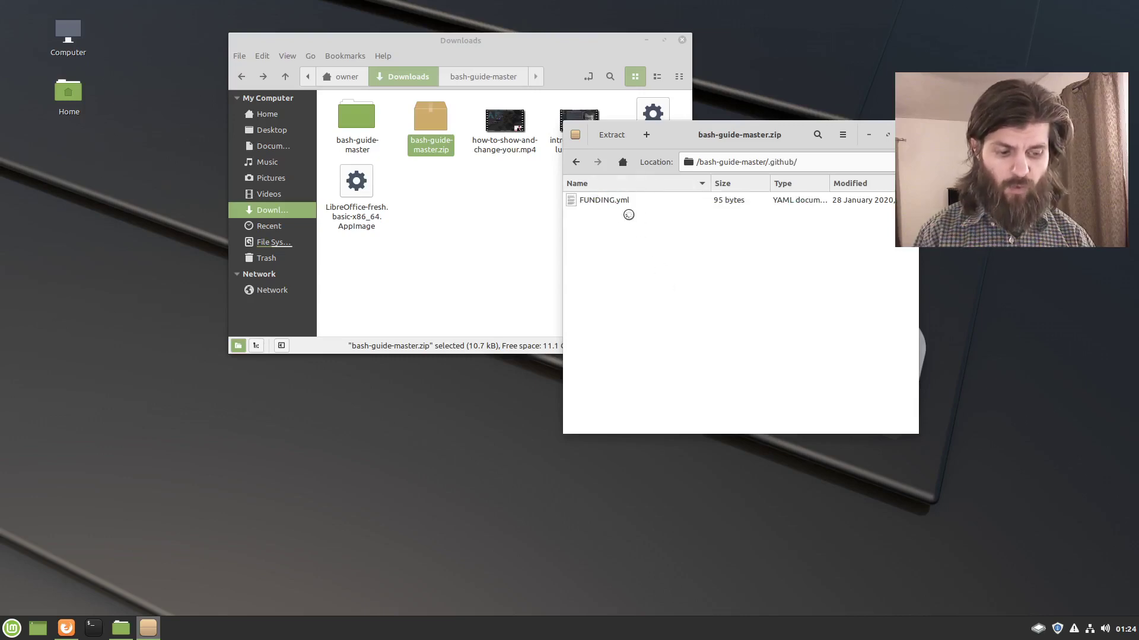
click(576, 162)
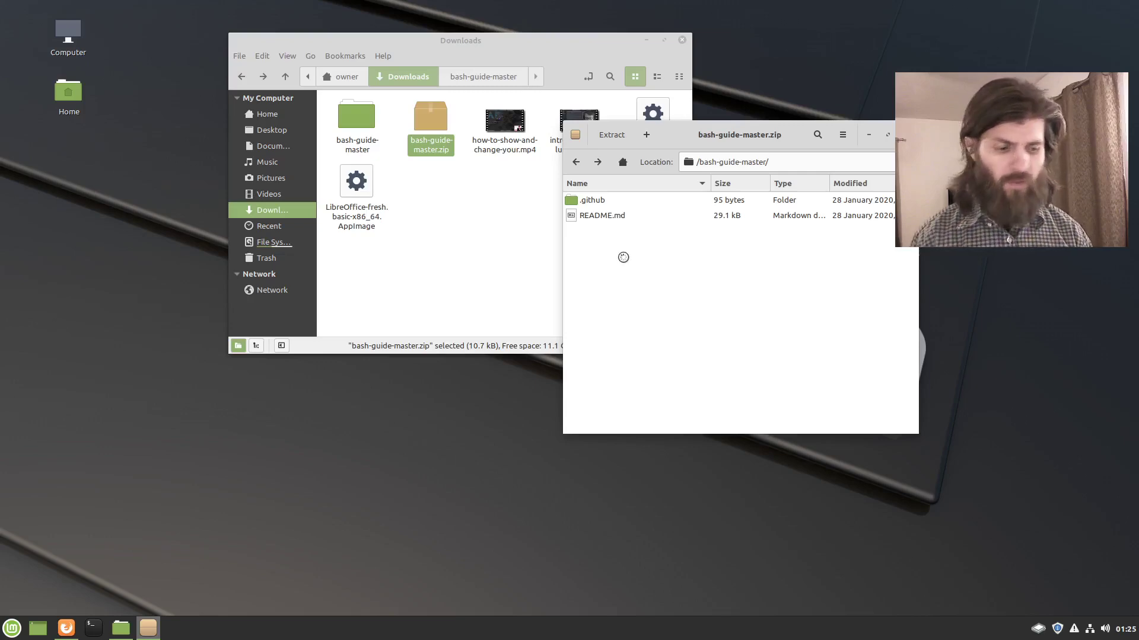
double_click(357, 118)
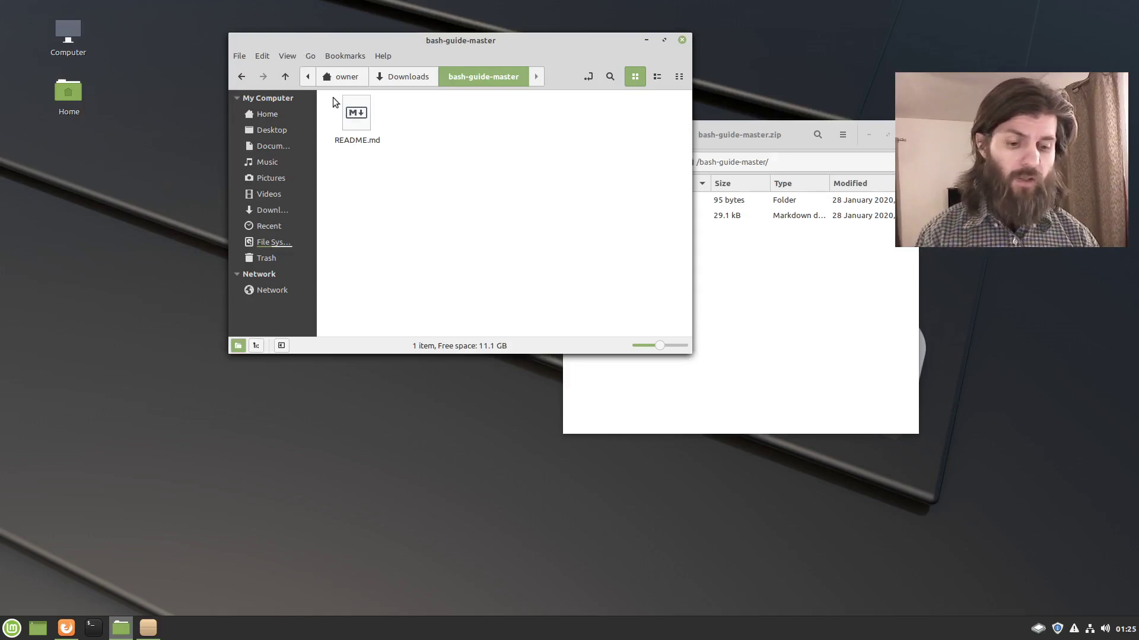
click(288, 56)
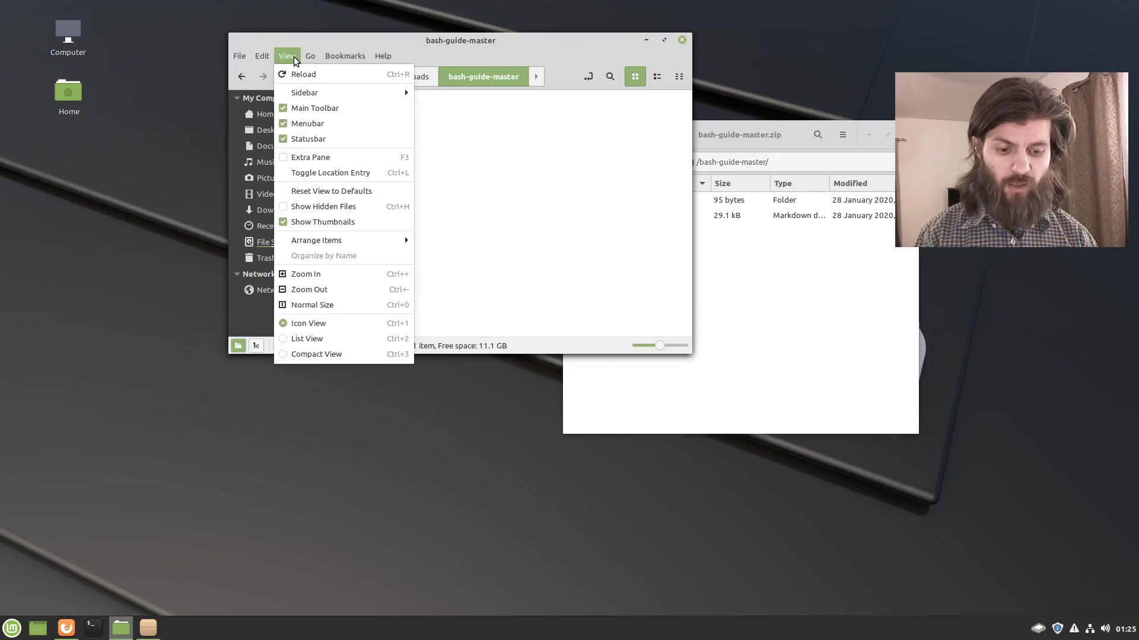
click(316, 207)
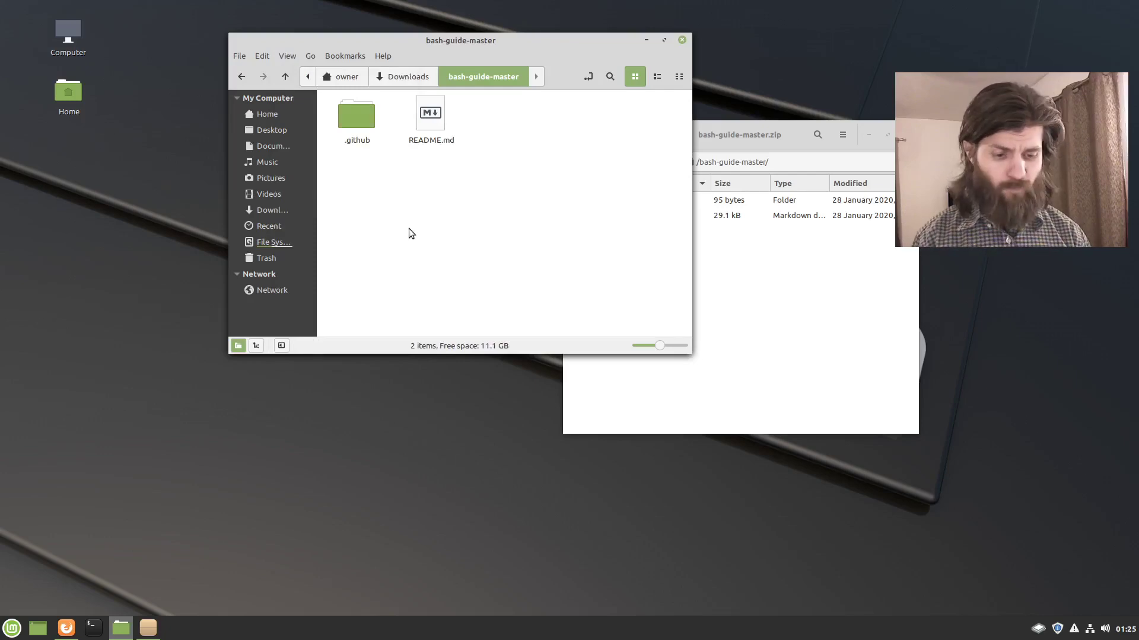
click(849, 412)
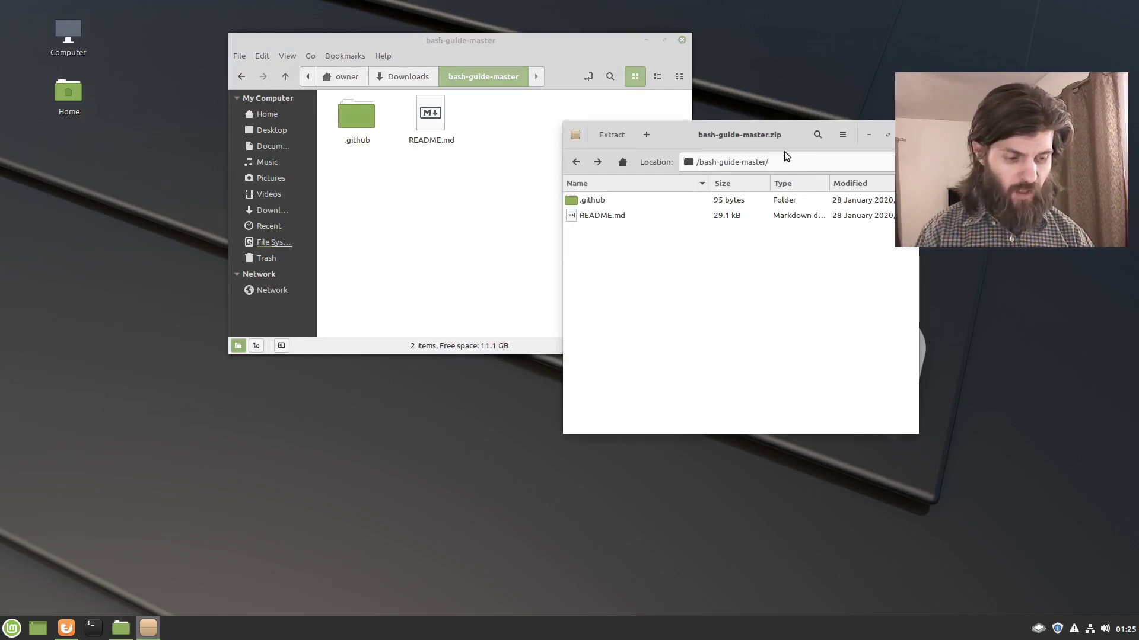
drag(808, 131, 901, 122)
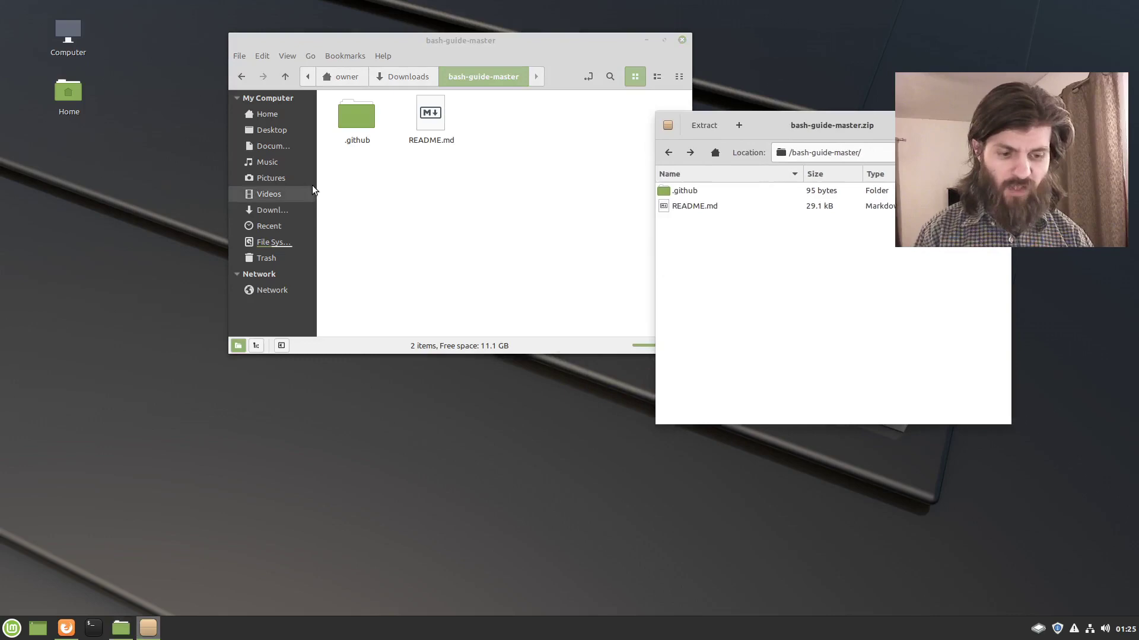
double_click(358, 119)
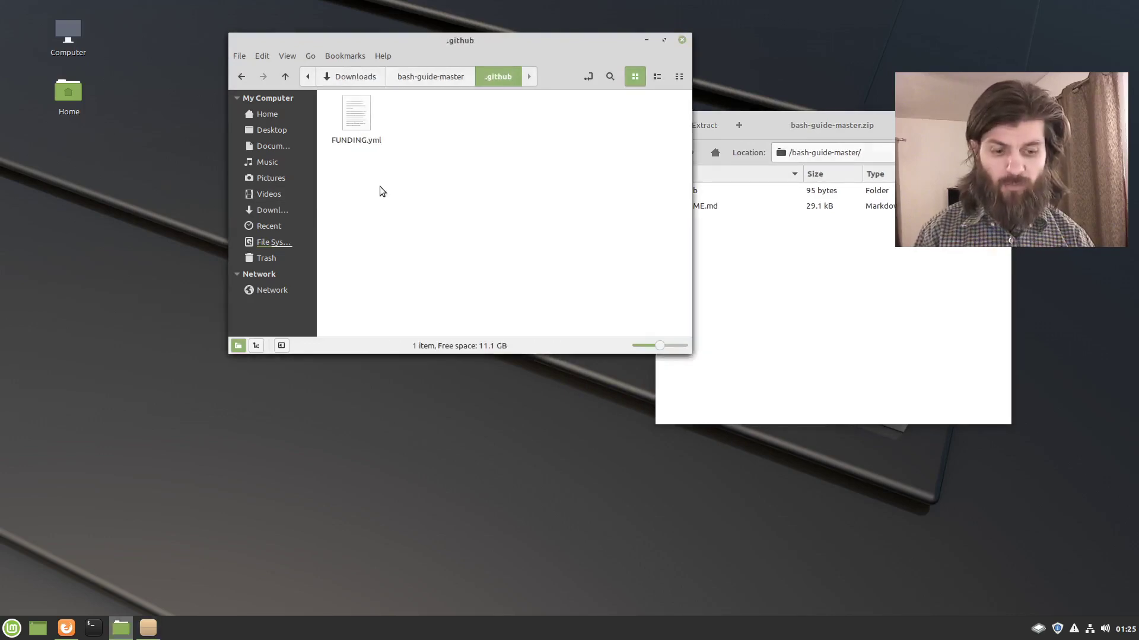
click(422, 74)
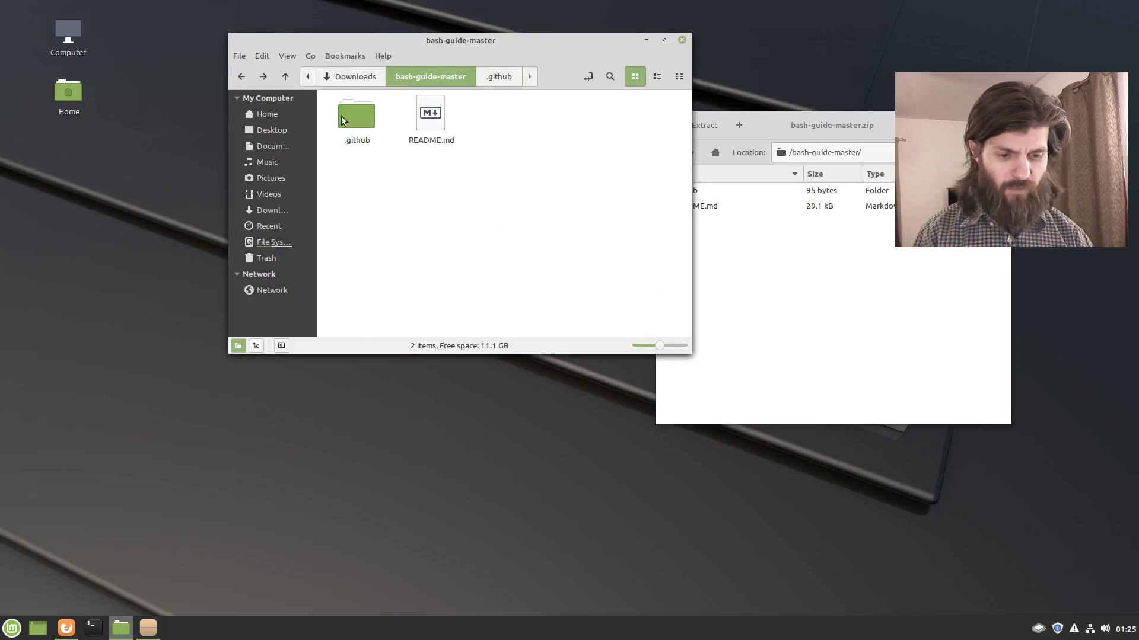
click(290, 56)
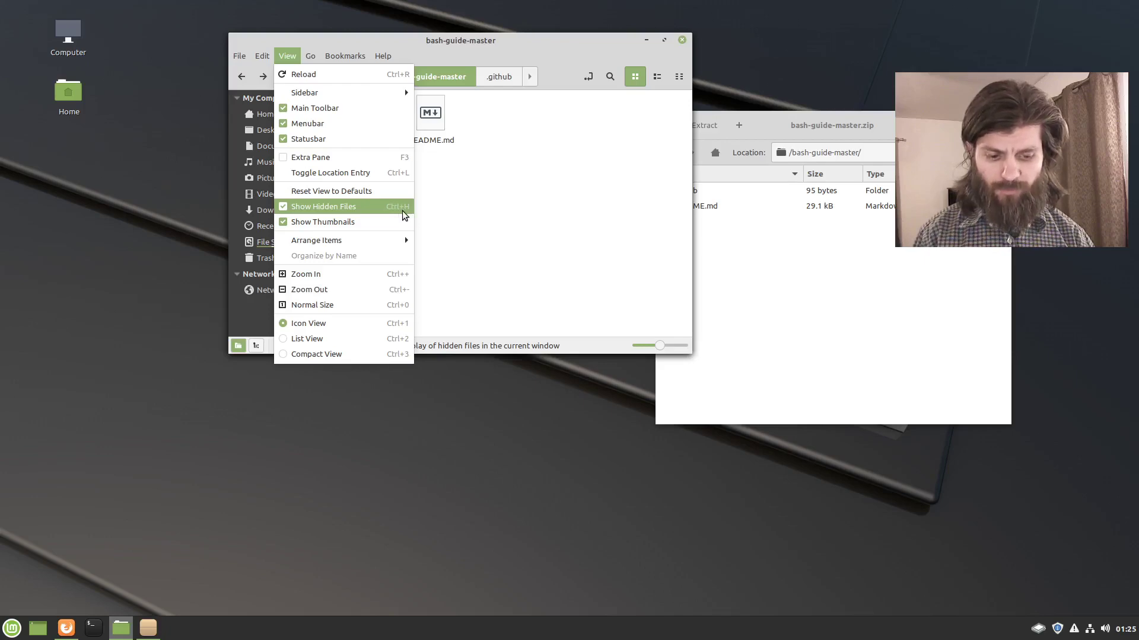
click(441, 208)
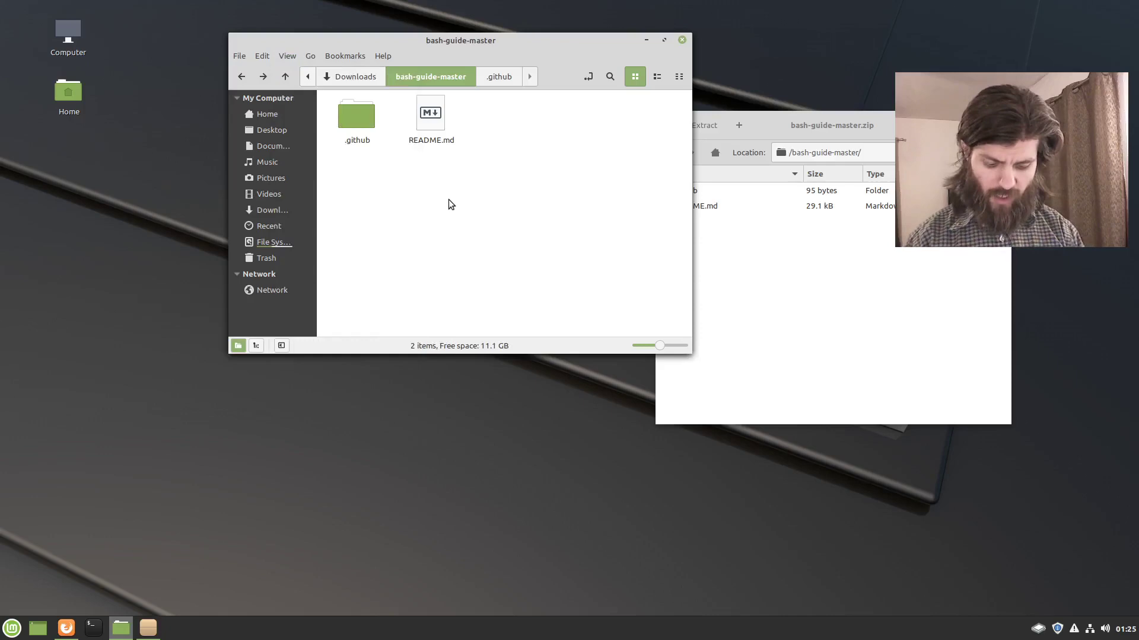
key(ctrl+h)
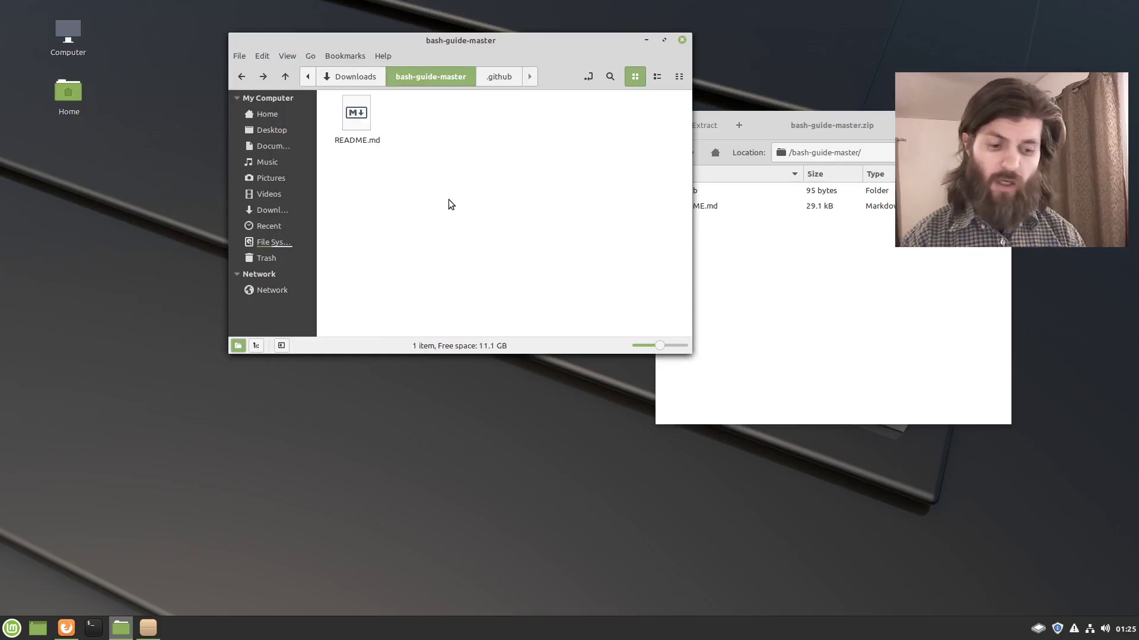
key(ctrl+h)
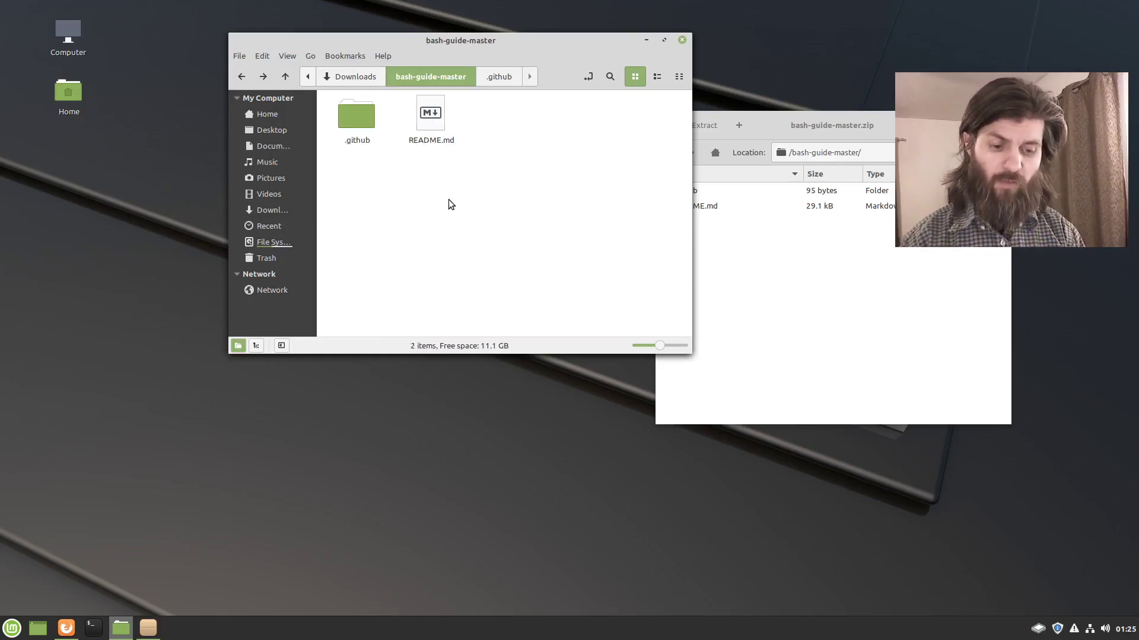
key(ctrl+h)
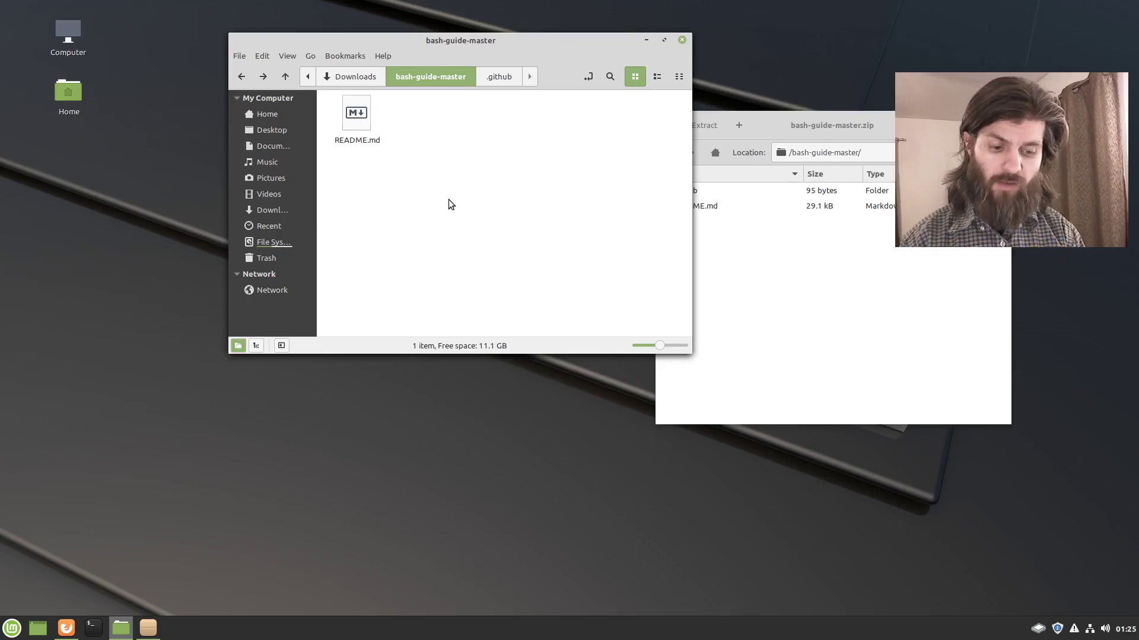
key(ctrl+h)
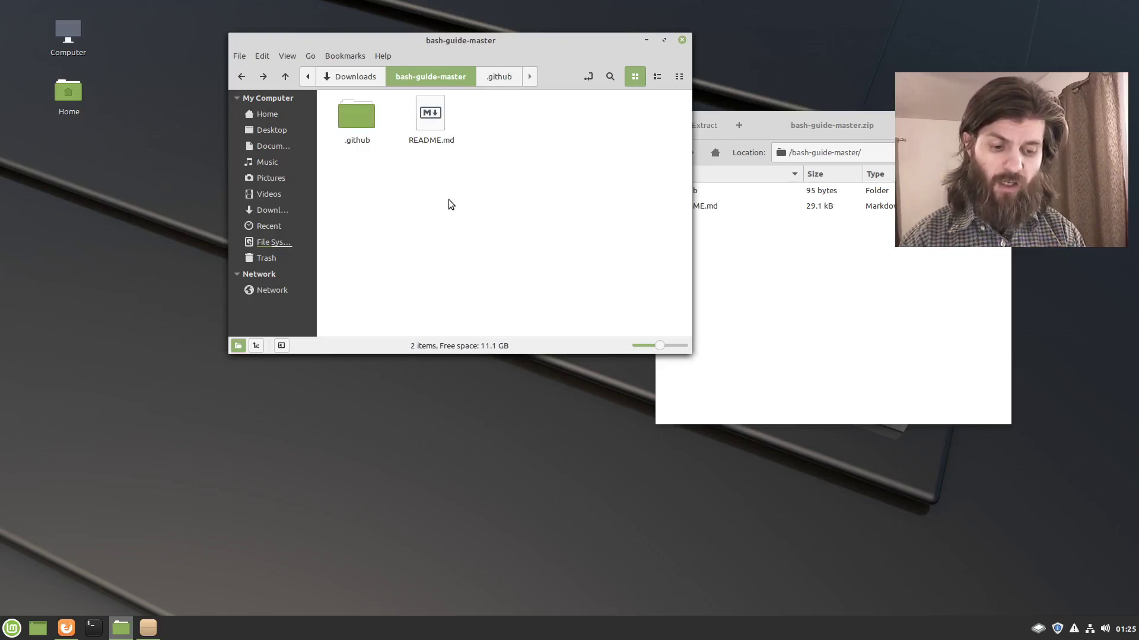
key(ctrl+h)
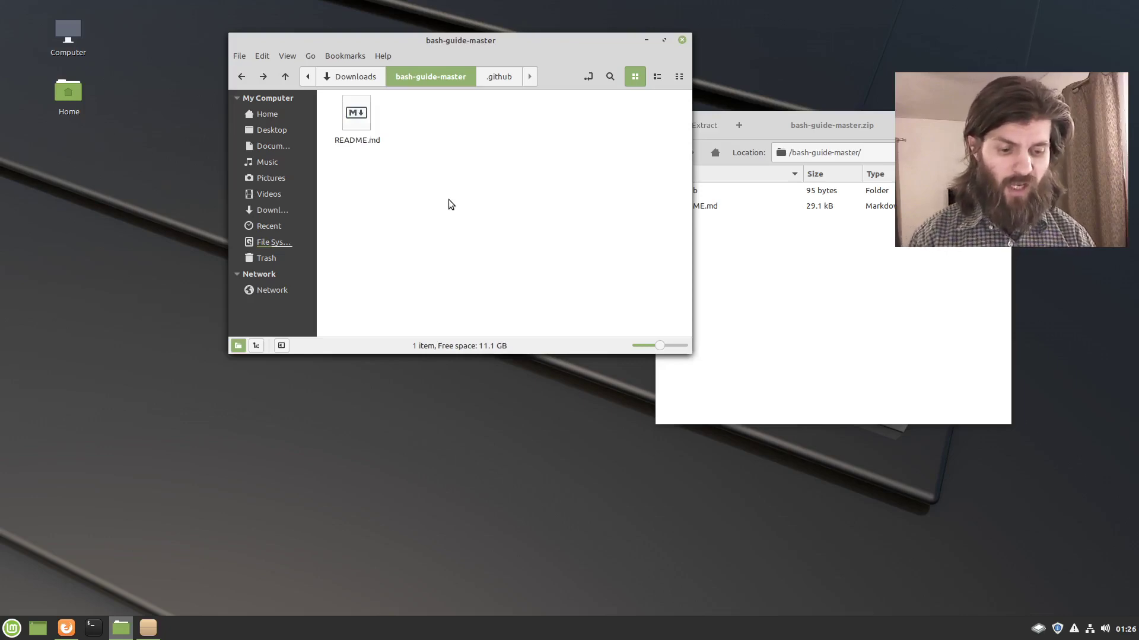
click(368, 130)
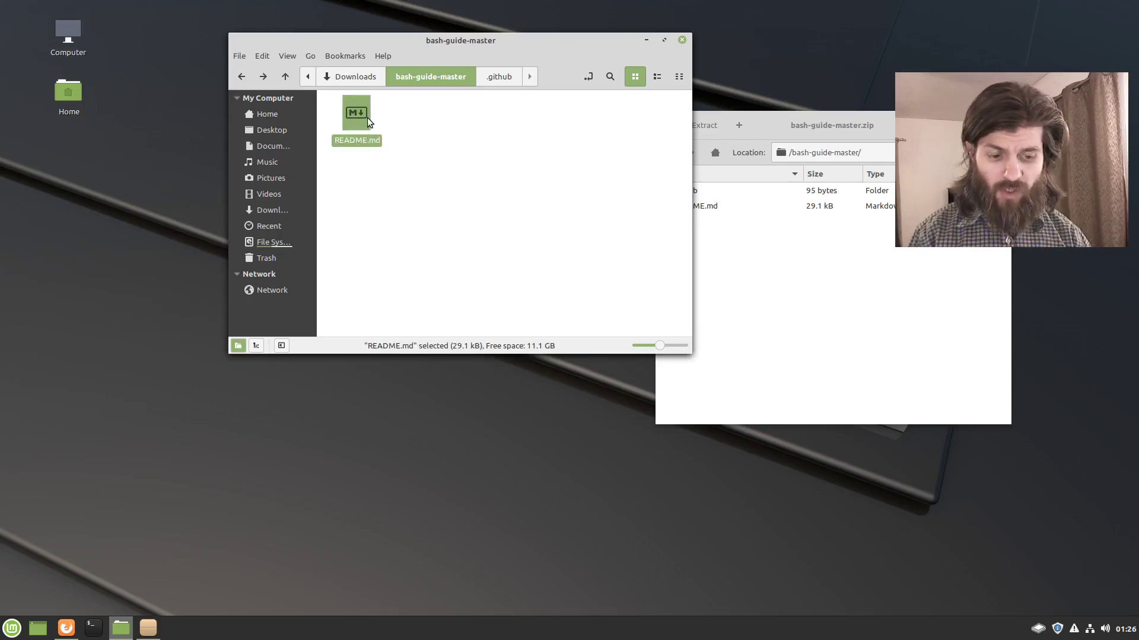
Open the extracted README.md in the xed text editor and move its window right.
right_click(361, 122)
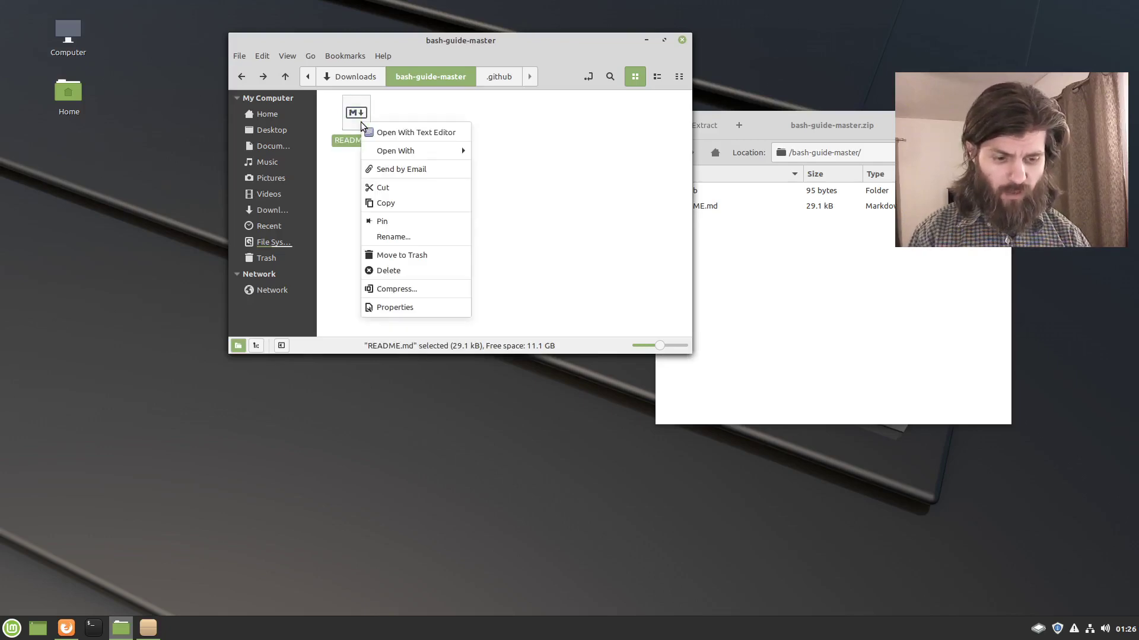
click(407, 133)
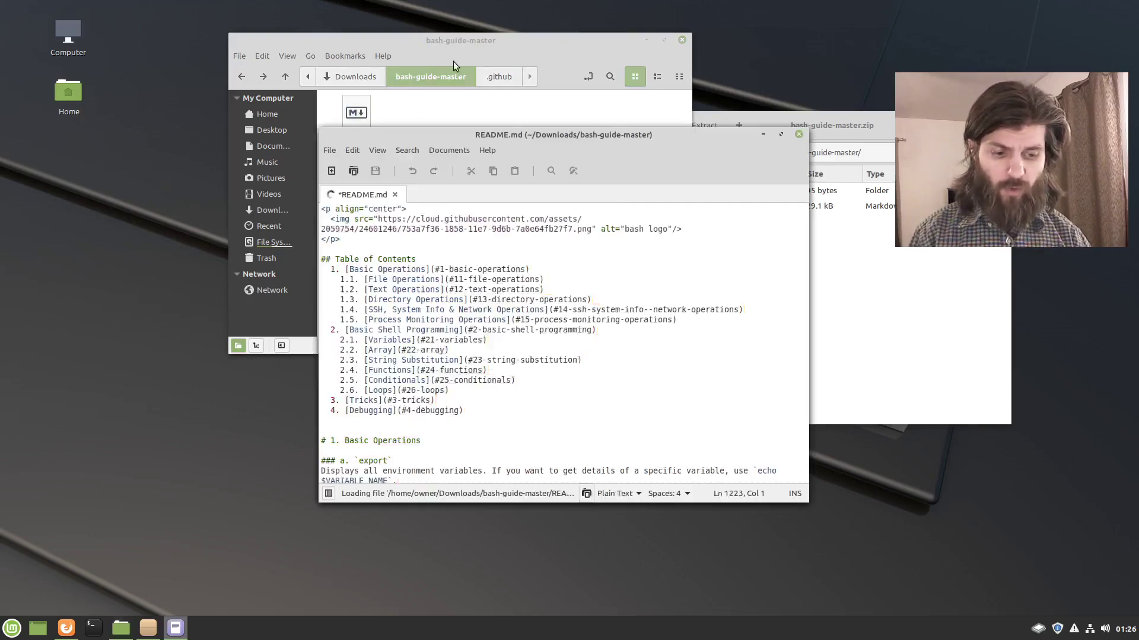
drag(444, 141, 537, 139)
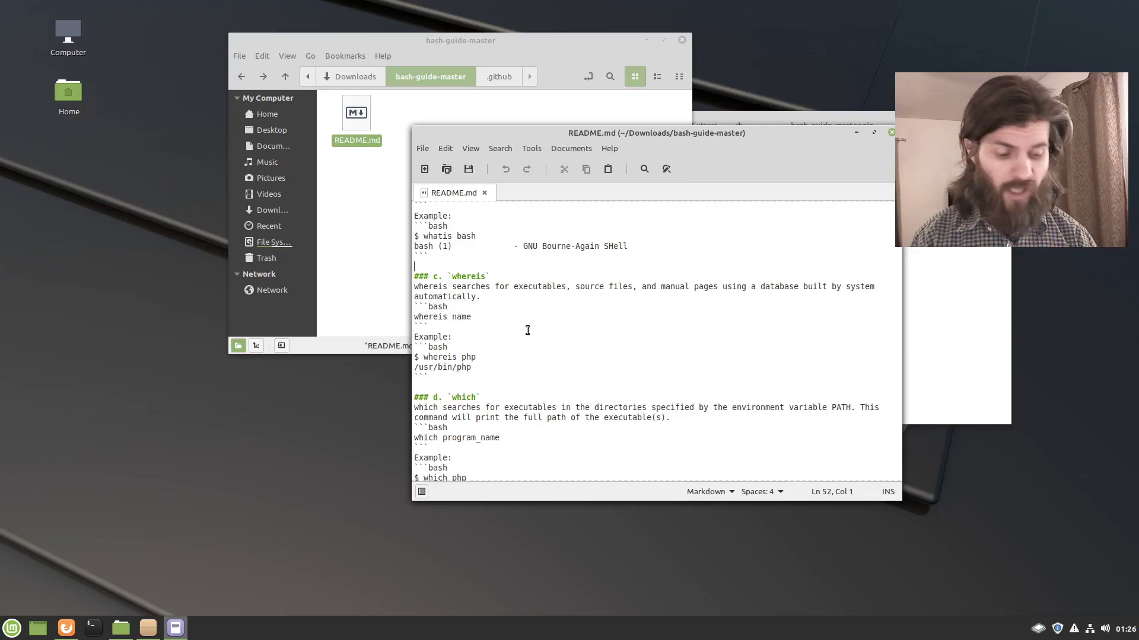
View xed's version details in Help > About, then dismiss the About xed dialog.
click(609, 150)
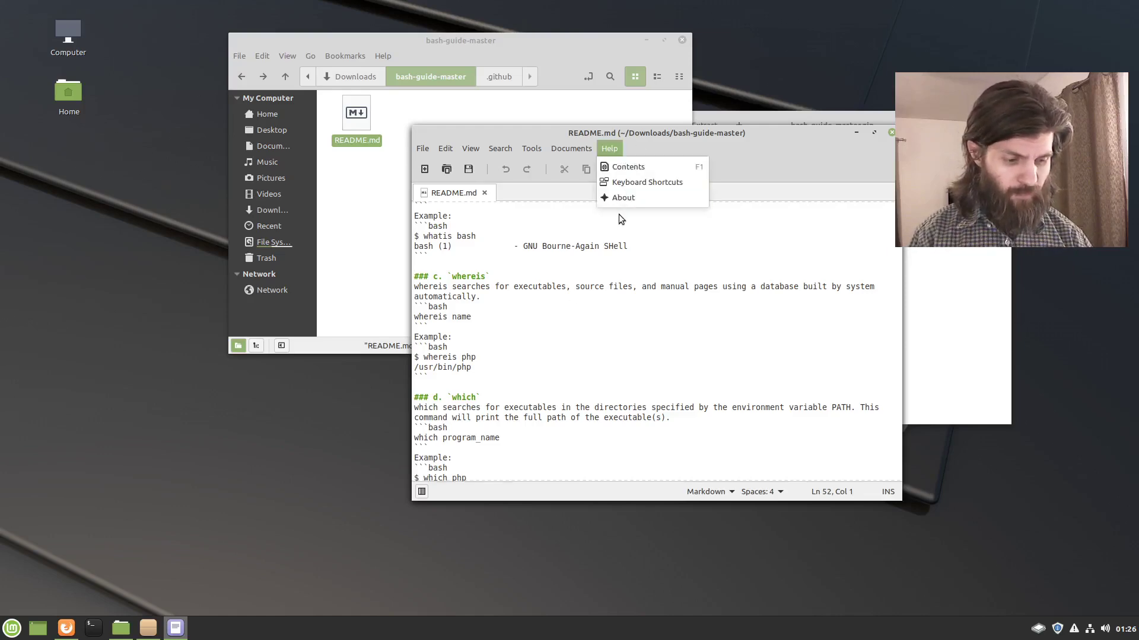
click(632, 199)
drag(686, 227, 767, 195)
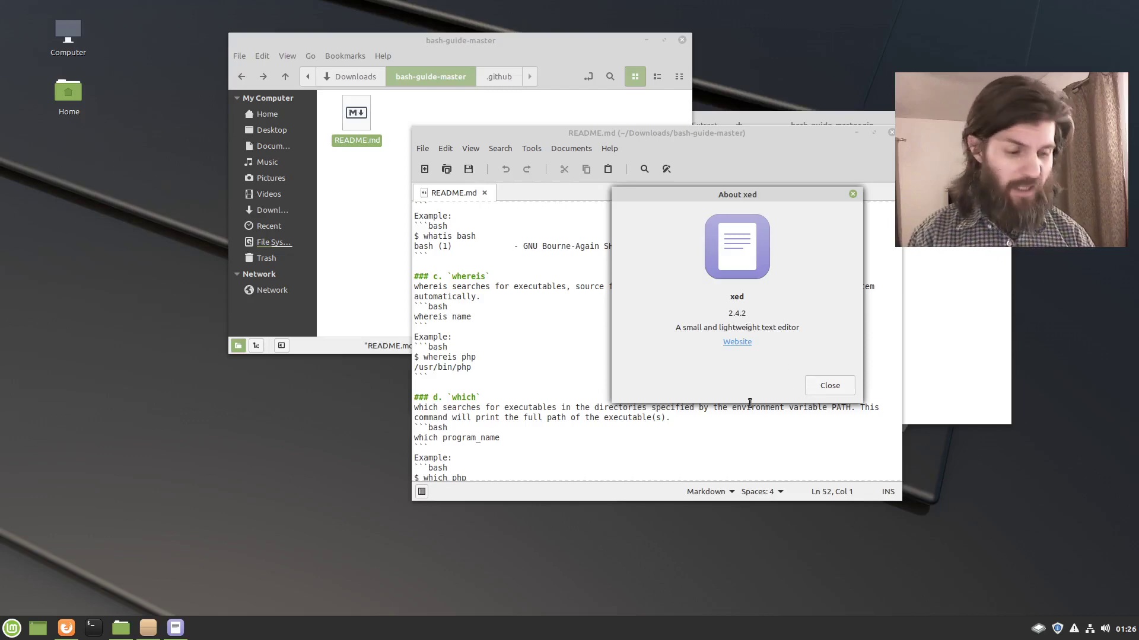
click(825, 386)
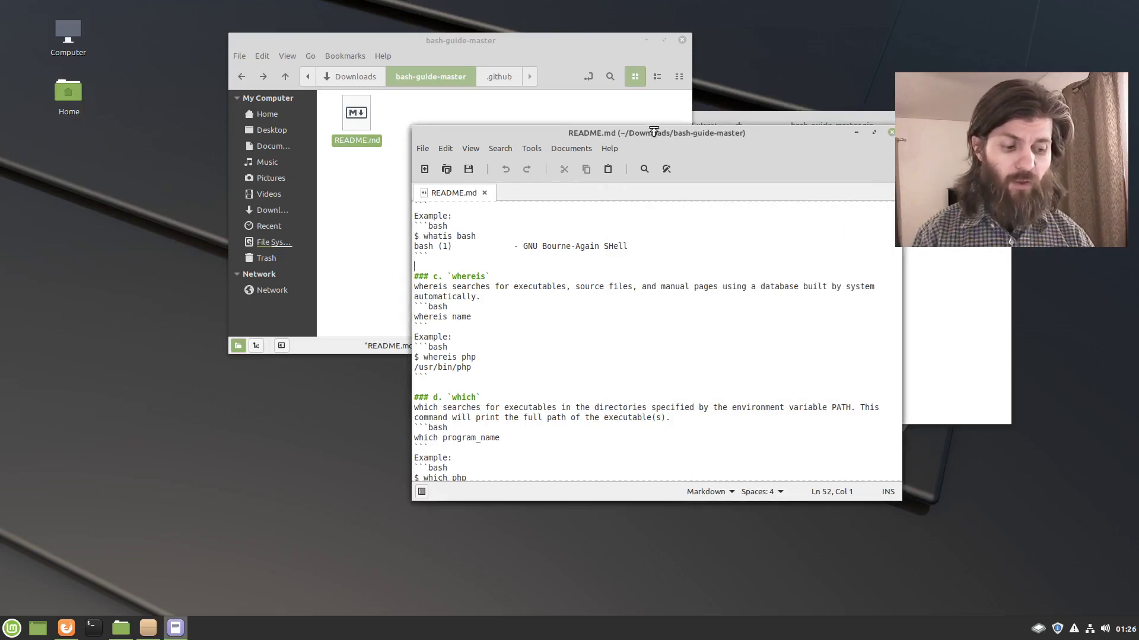
Reposition the README.md editor window and close it.
drag(650, 136, 644, 116)
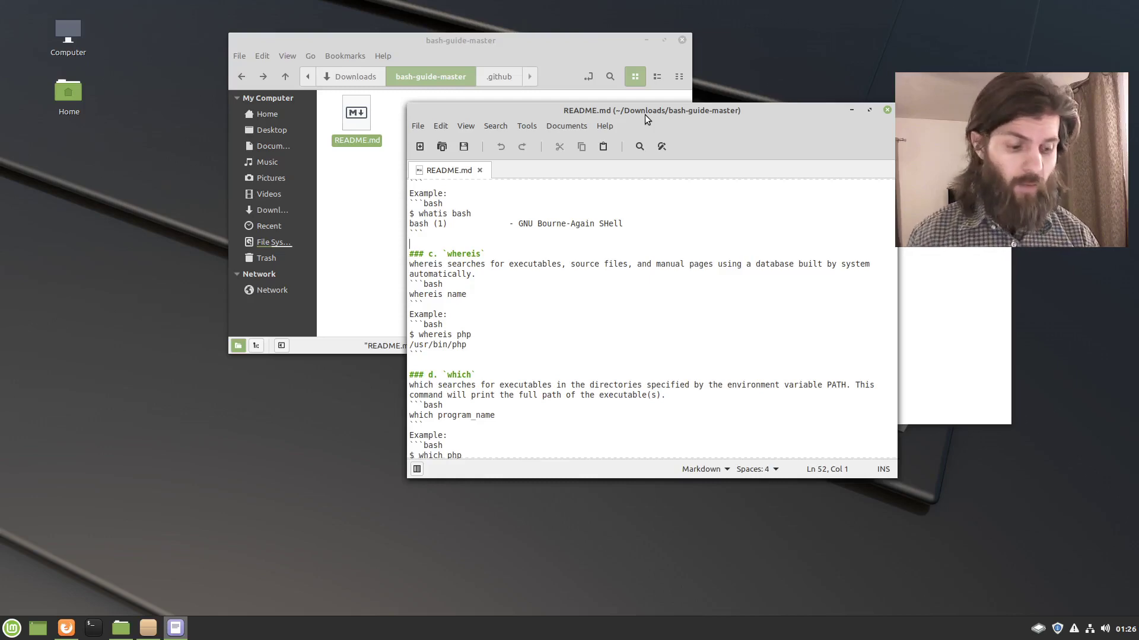
drag(645, 116, 639, 135)
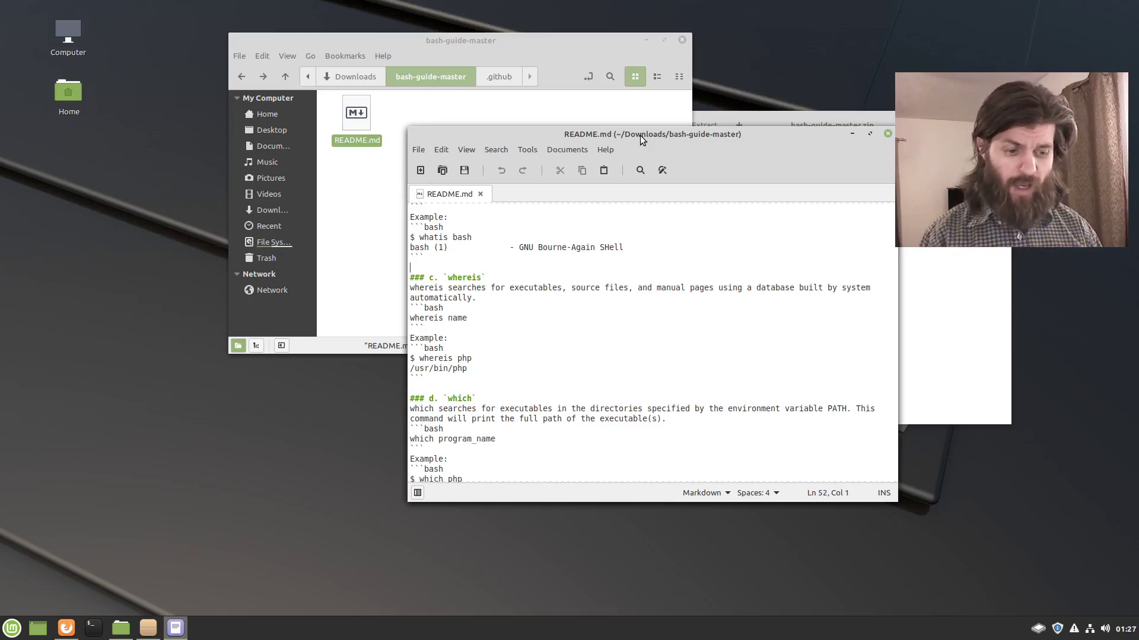
click(889, 136)
Go back to Downloads and permanently delete bash-guide-master with Shift+Delete, confirming the prompt.
click(351, 77)
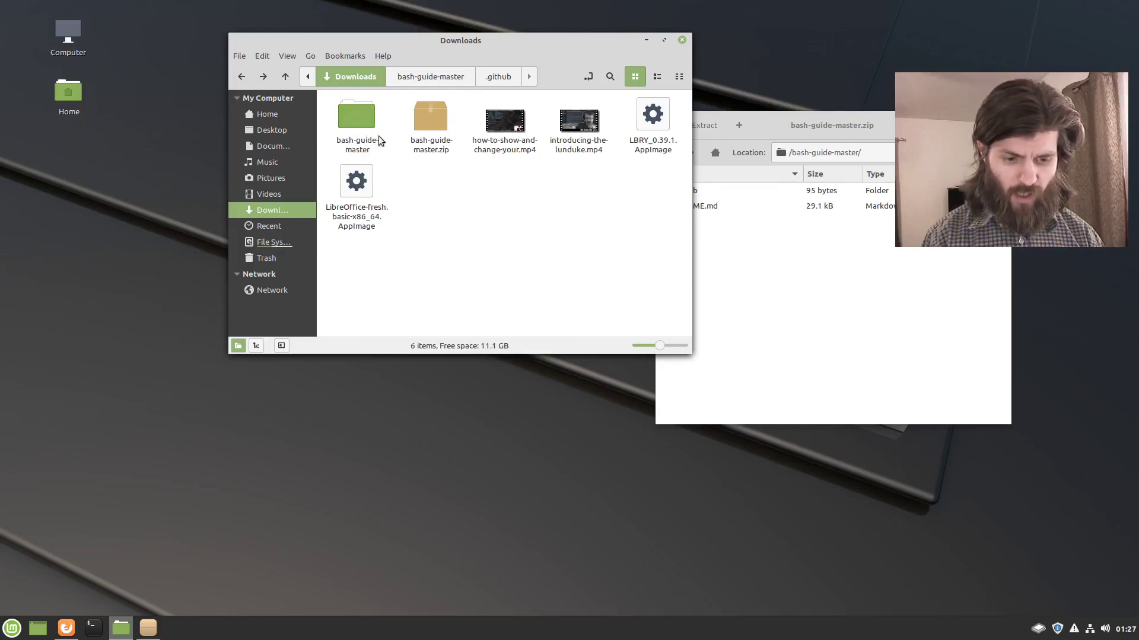
key(shift+Delete)
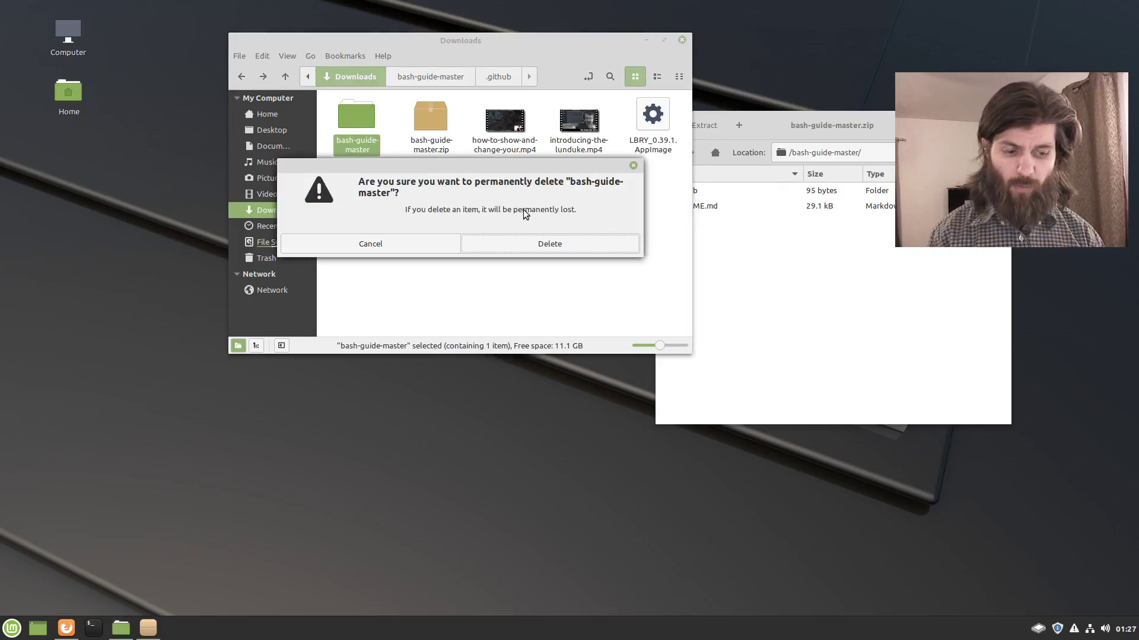
click(520, 244)
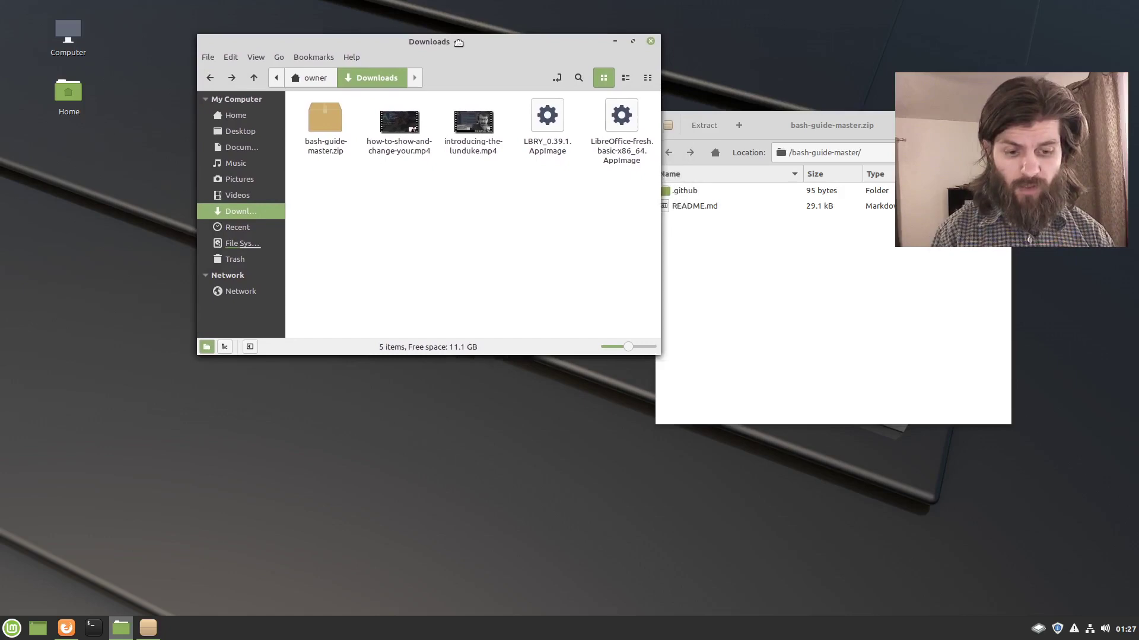
Shift the Downloads window left and bring up the folder's empty-space context menu.
drag(459, 42, 429, 52)
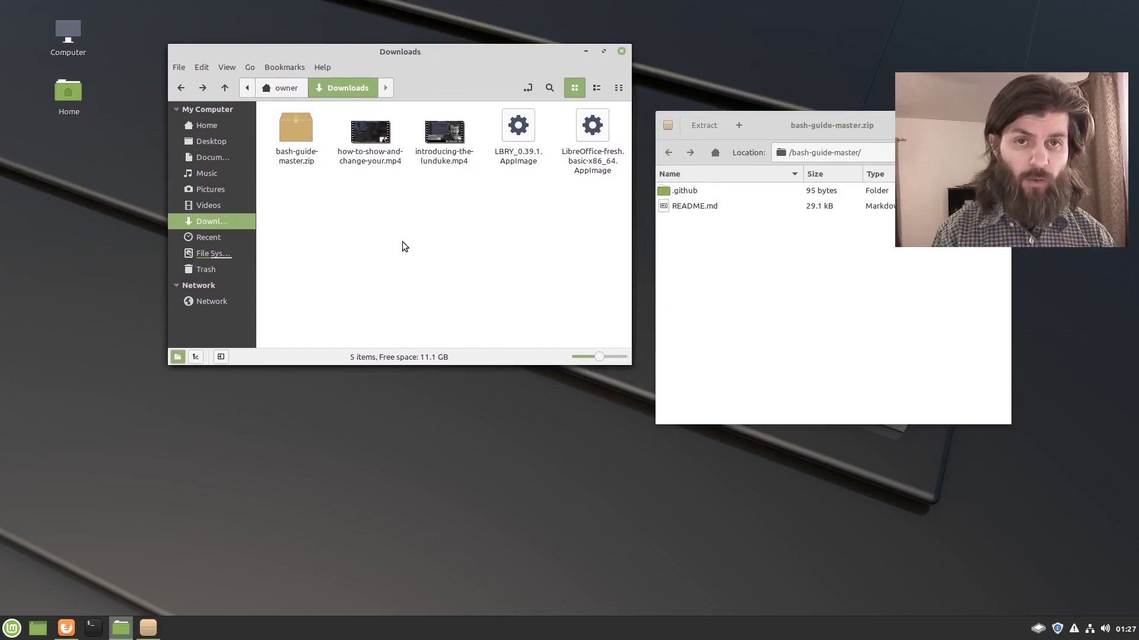
right_click(335, 223)
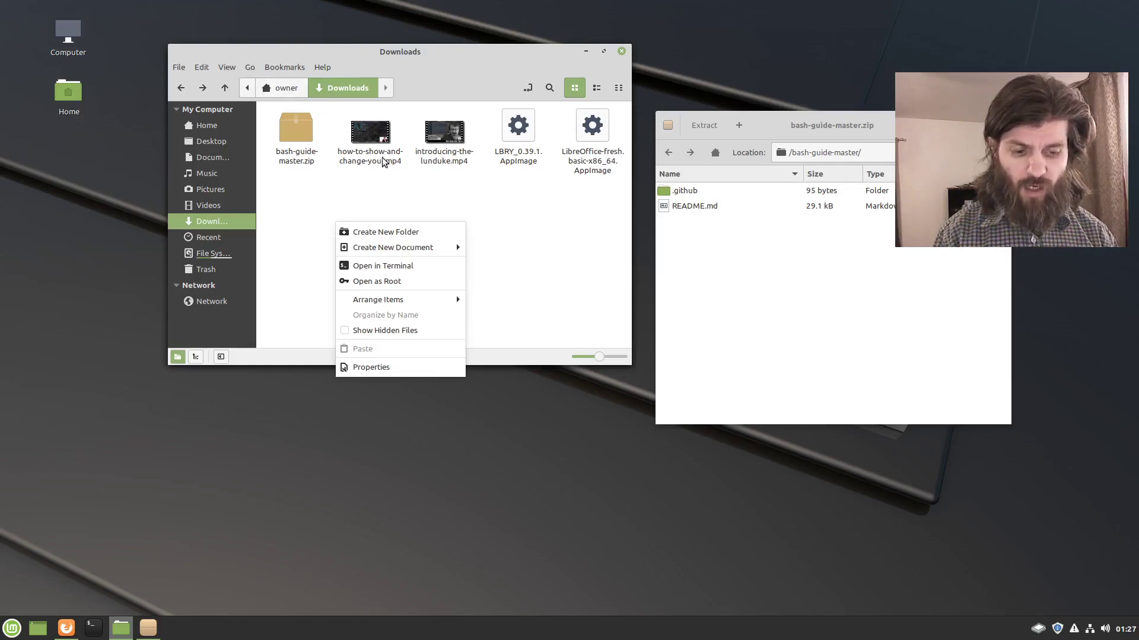
right_click(371, 229)
right_click(371, 229)
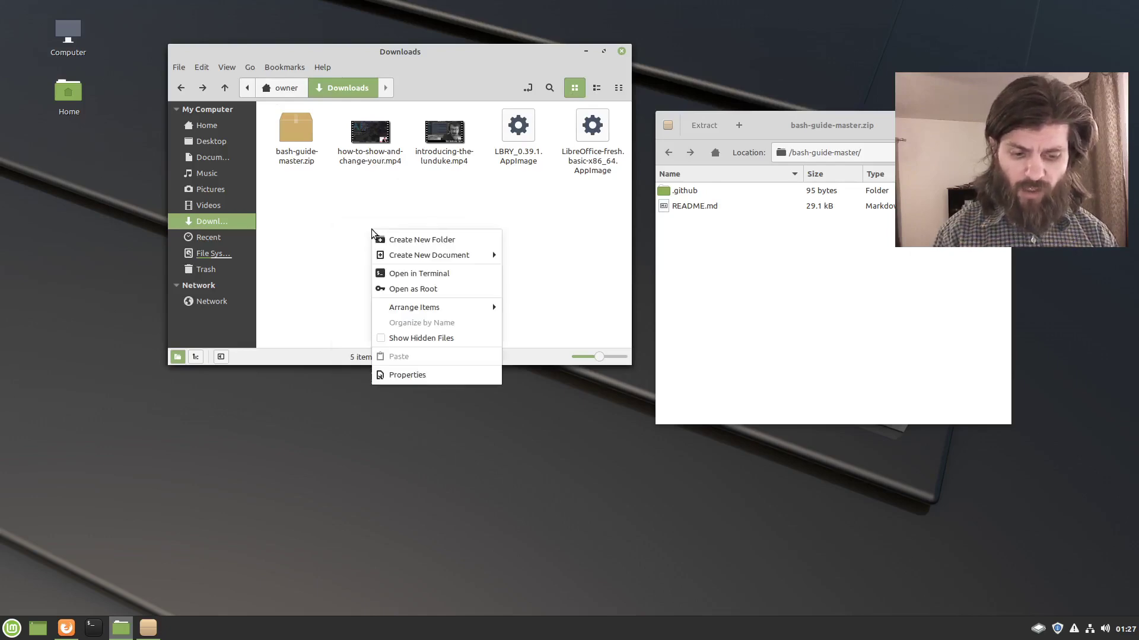
Open a terminal in Downloads, enlarge its font, and run pwd to show /home/owner/Downloads.
click(410, 275)
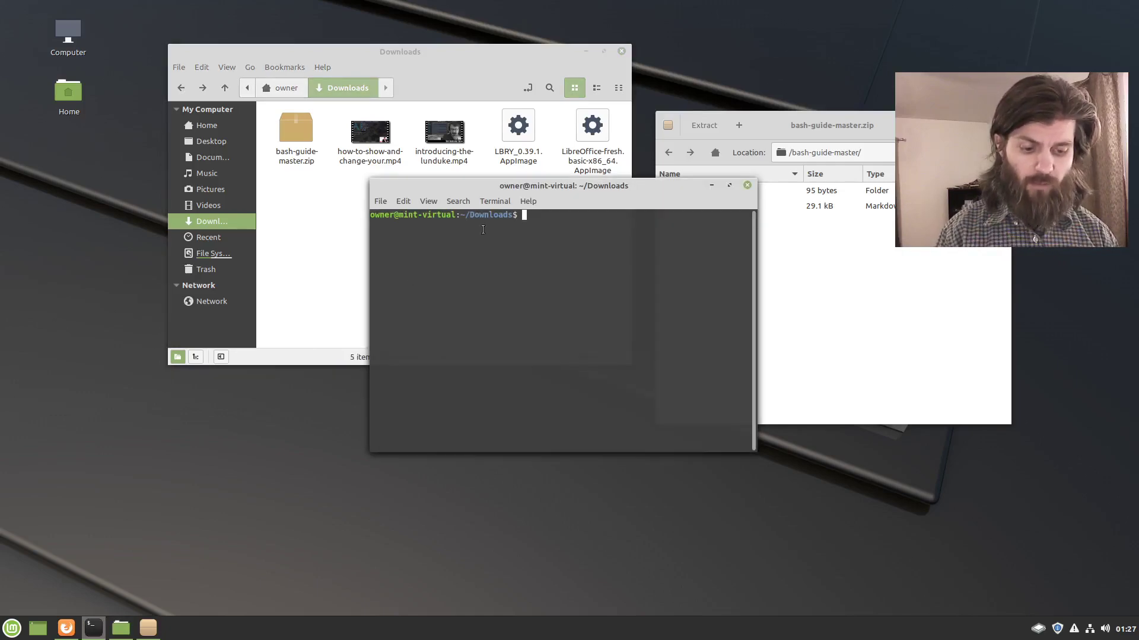
drag(578, 186, 543, 217)
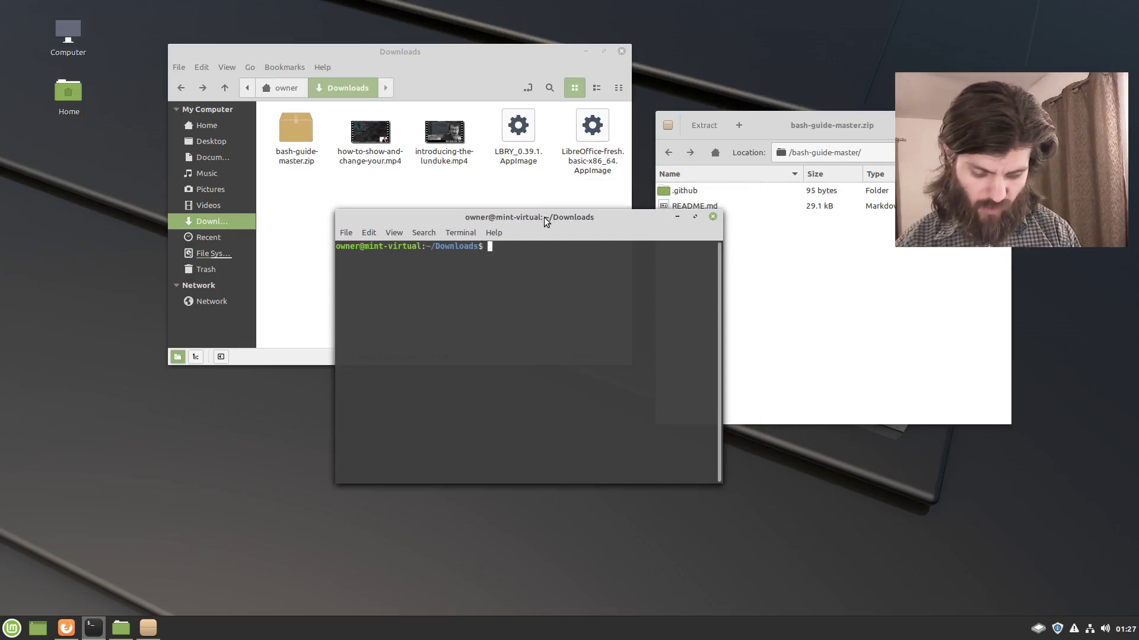
key(ctrl+plus)
key(ctrl+plus)
key(ctrl+plus)
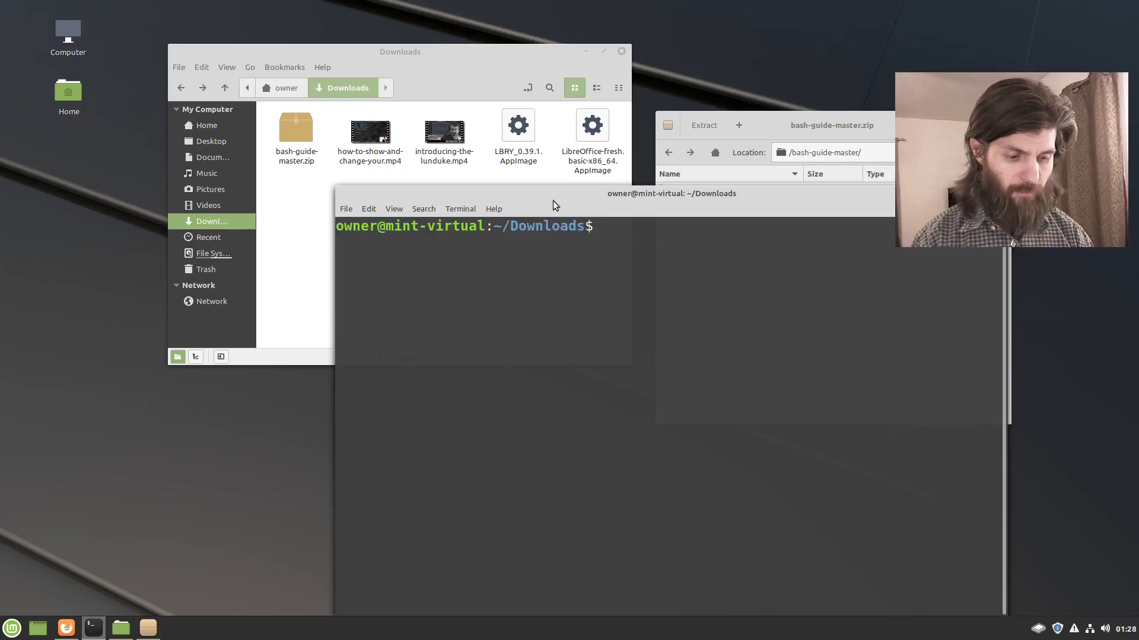
drag(552, 200, 581, 181)
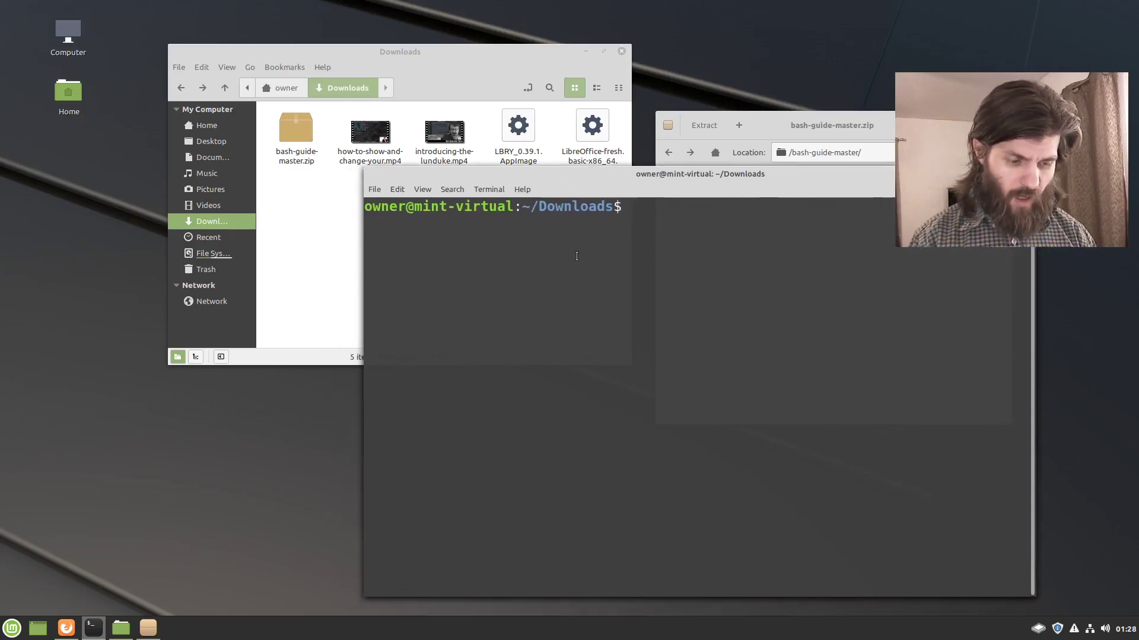
text(pwd)
key(Return)
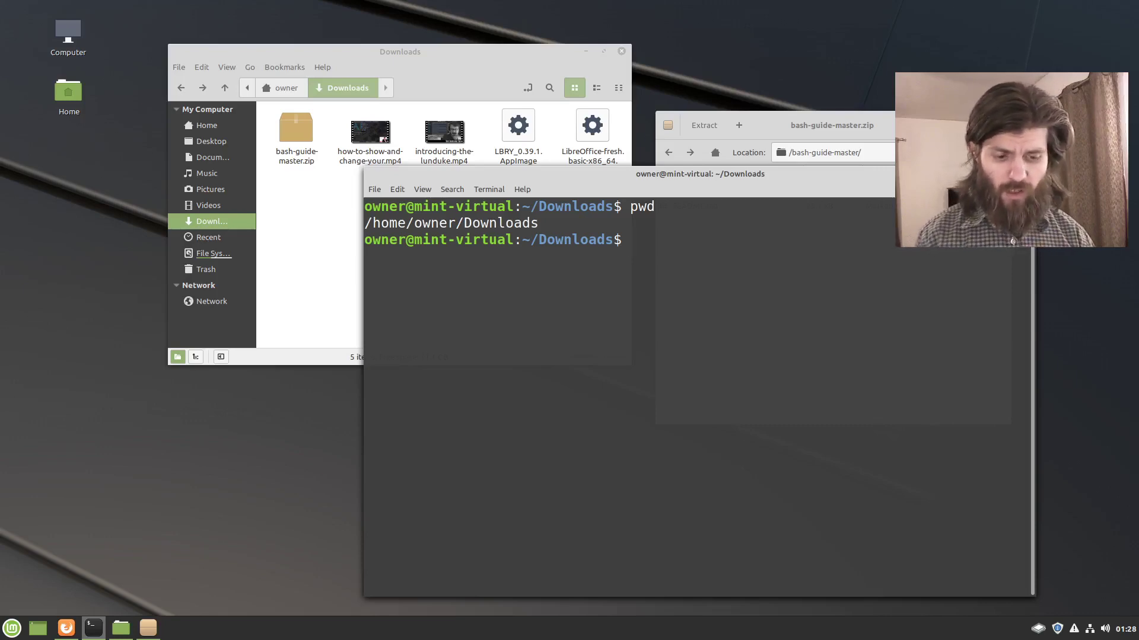
Check bash-guide-master.zip's context-menu actions in Nemo without extracting from there.
click(289, 129)
right_click(289, 127)
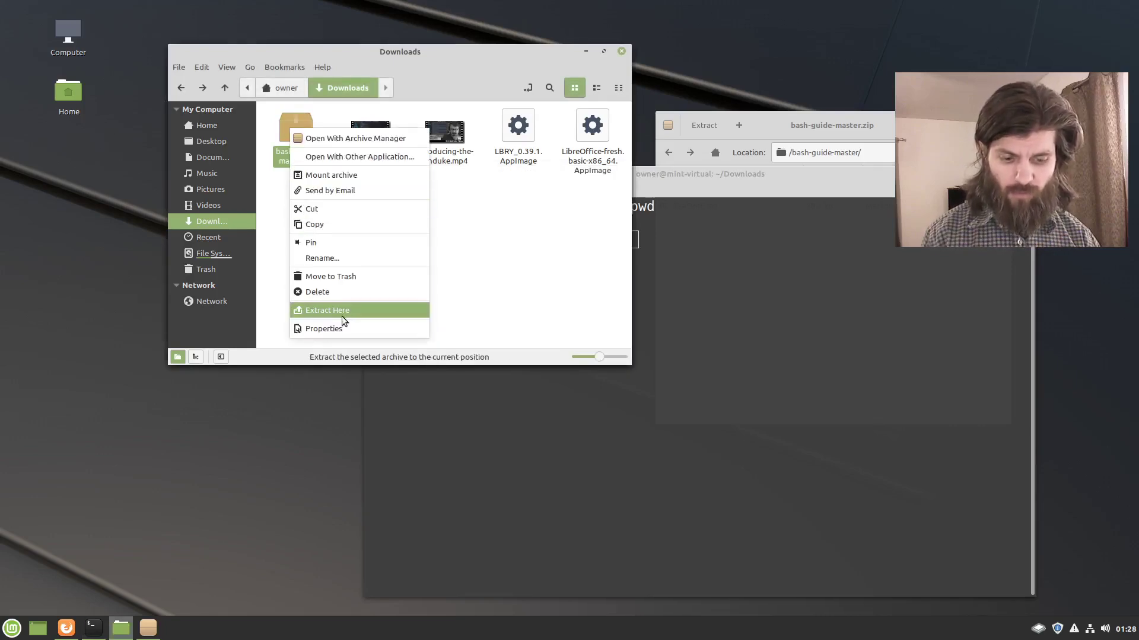
click(744, 363)
click(747, 353)
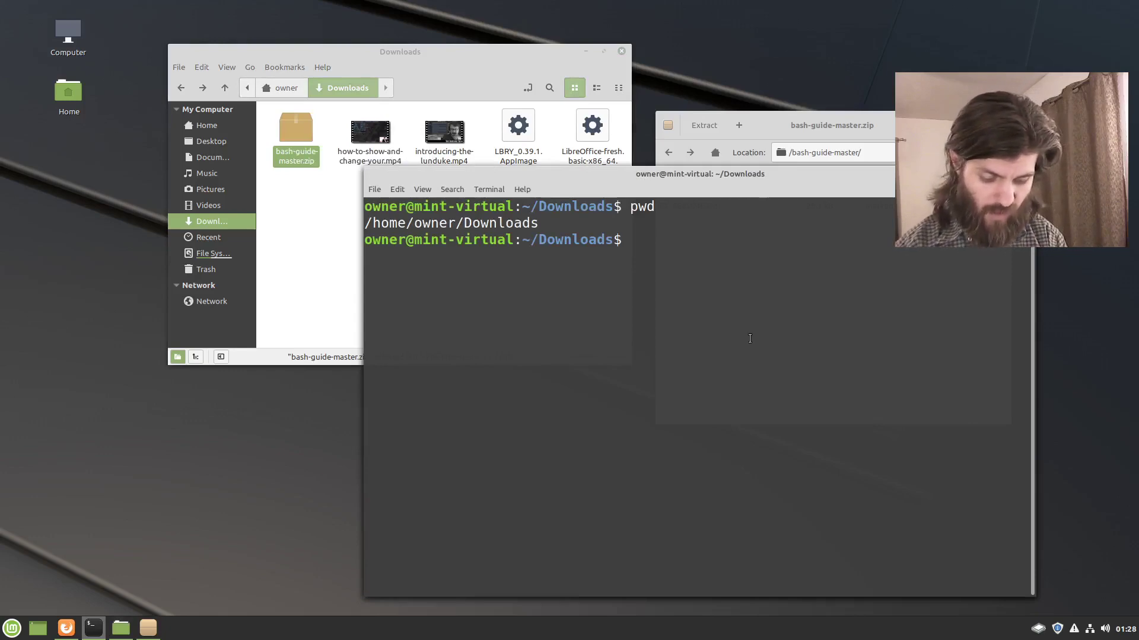
Run unzip bash-guide-master.zip in the terminal, completing the file name with Tab.
text(unzip b)
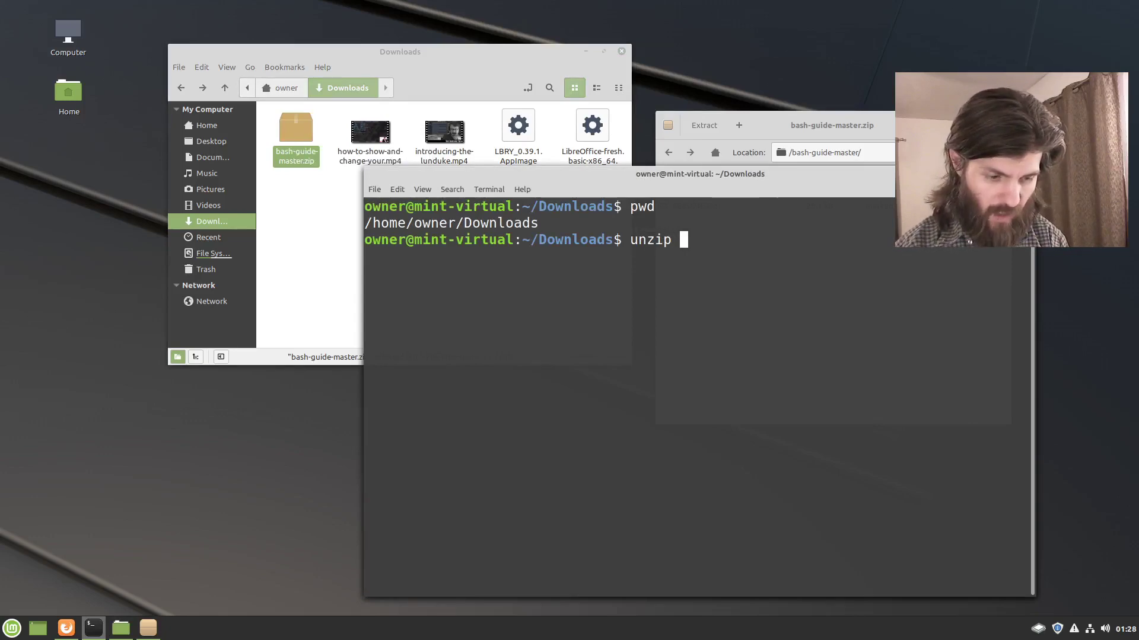
text(a)
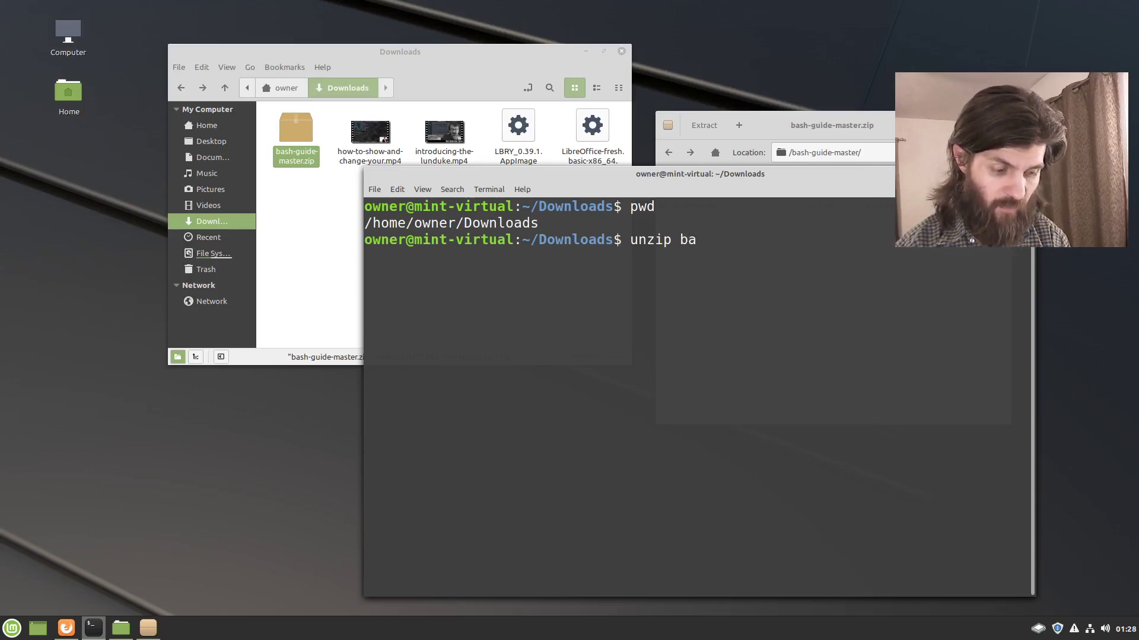
text(sh)
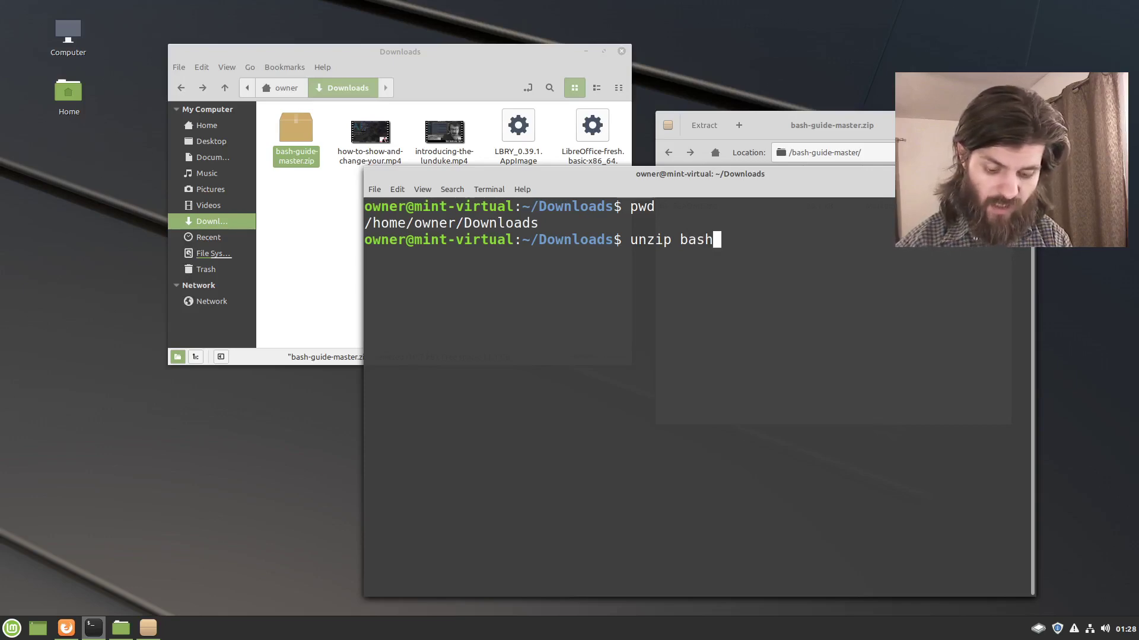
key(Tab)
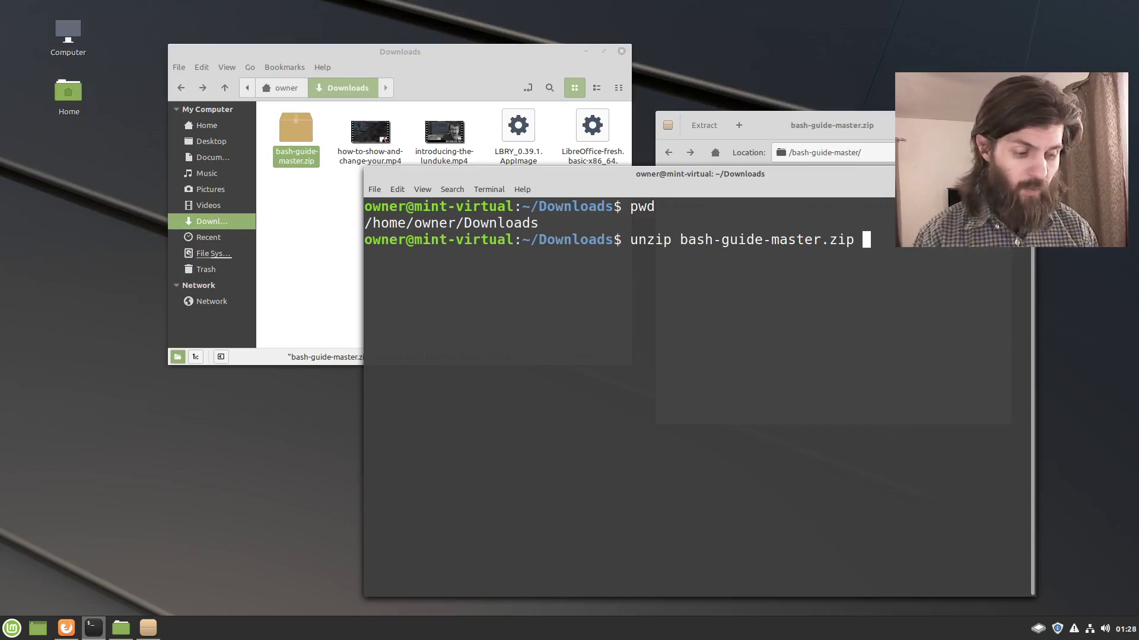
key(Return)
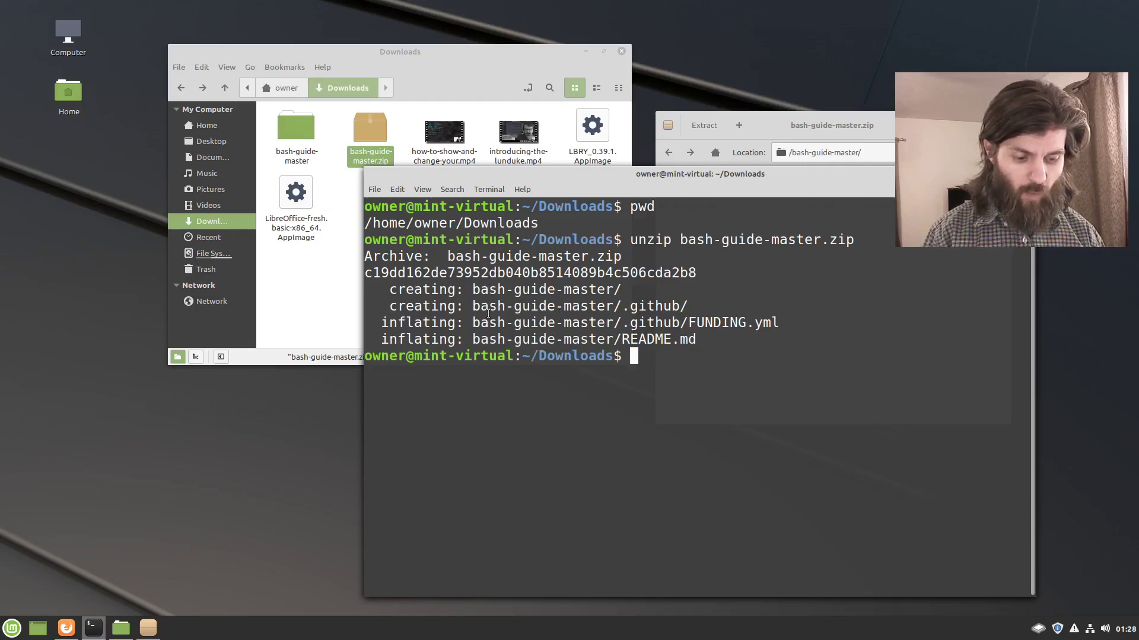
drag(473, 289, 619, 291)
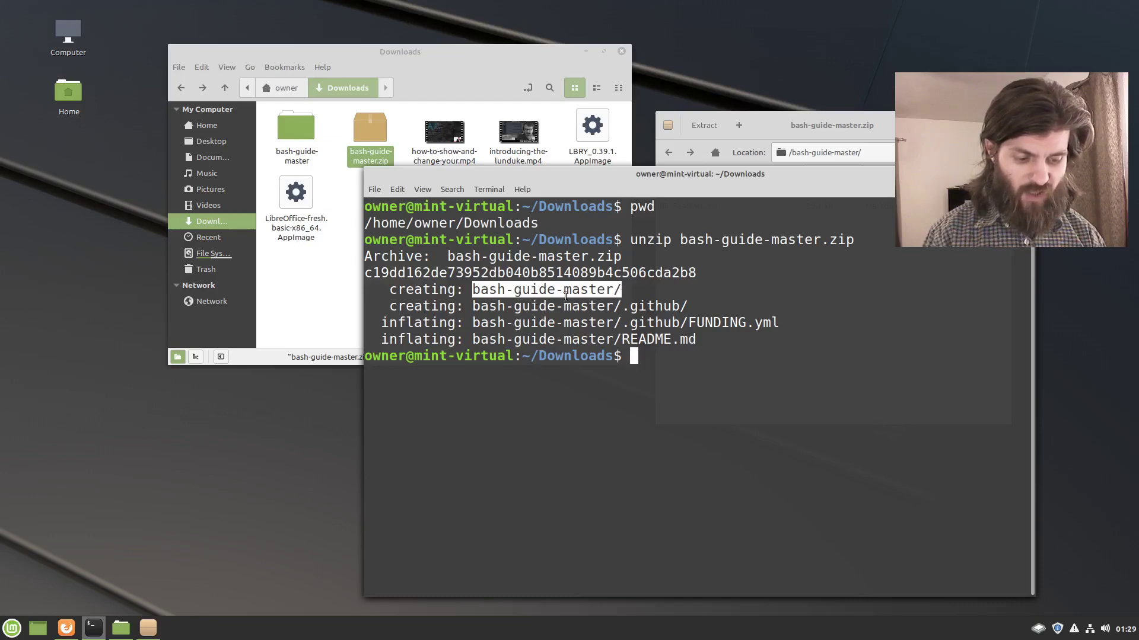
click(307, 120)
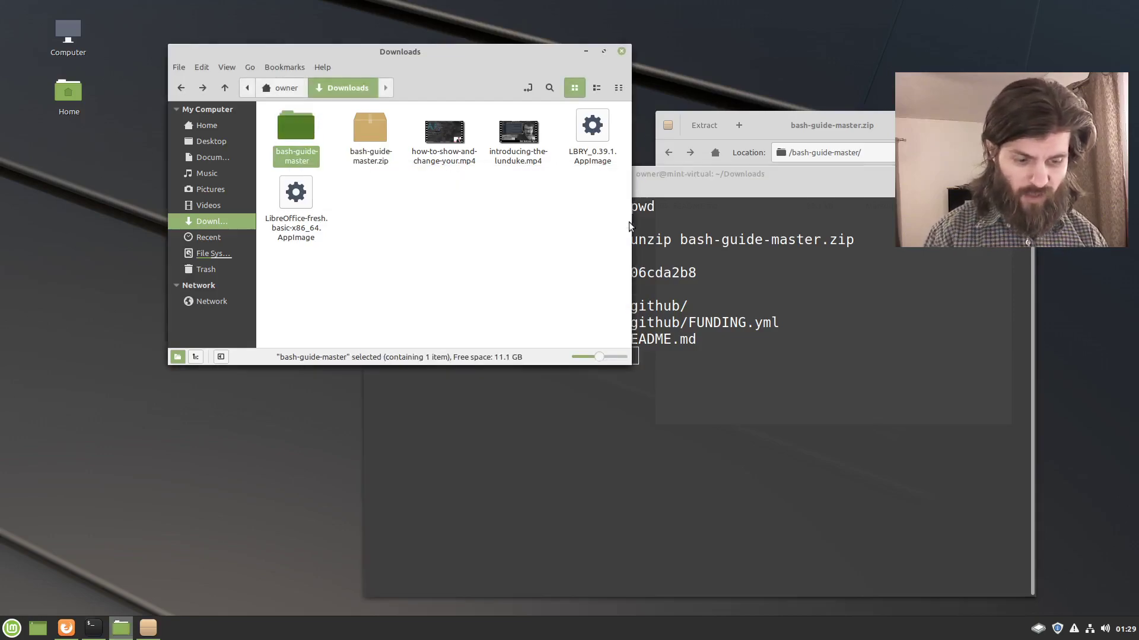
click(513, 340)
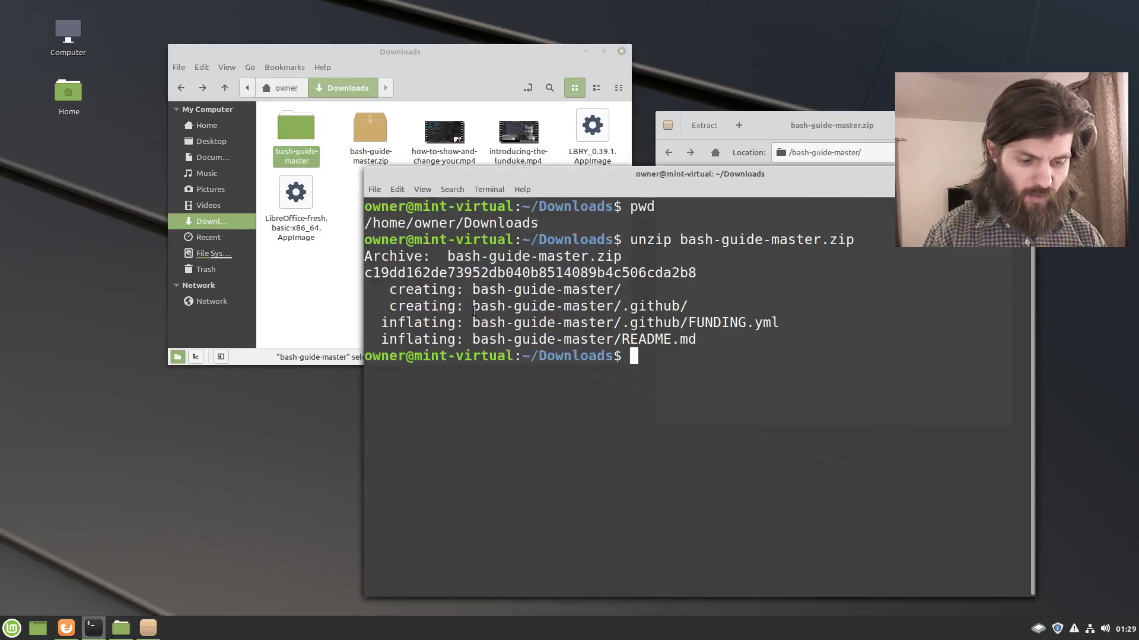
drag(473, 306, 689, 305)
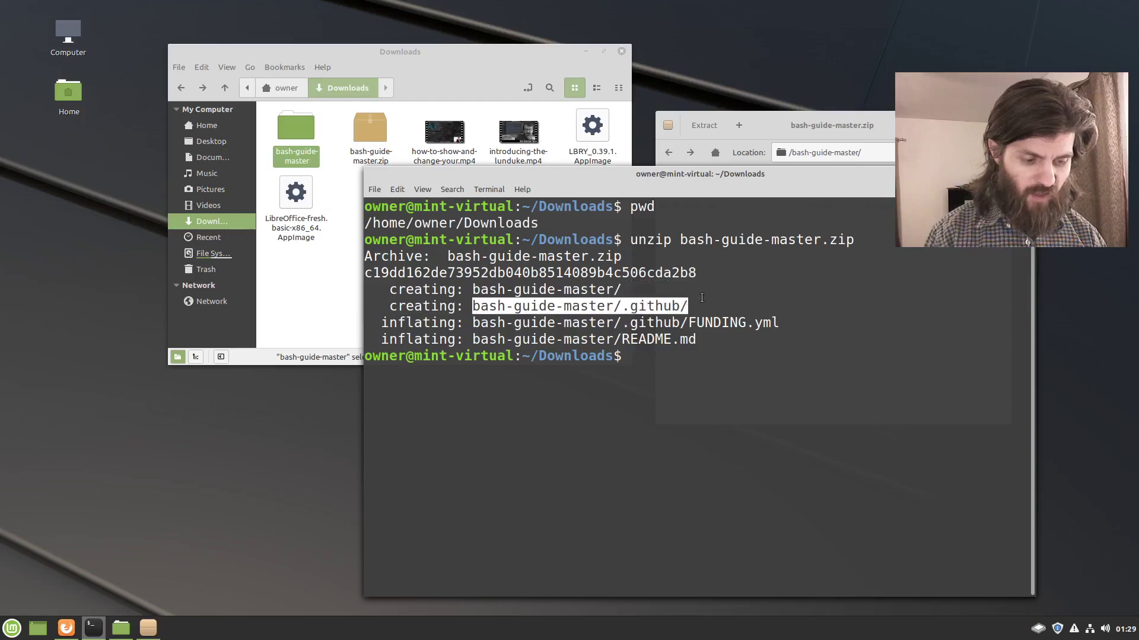
click(519, 224)
Open bash-guide-master with hidden files shown and check .github/FUNDING.yml against the unzip output.
double_click(293, 127)
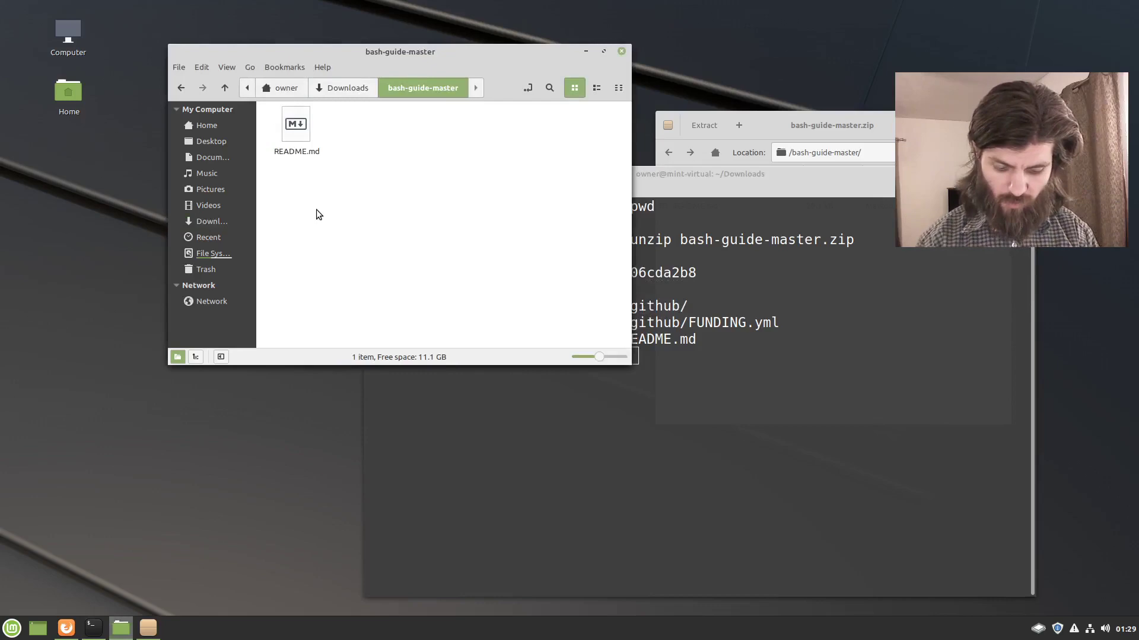
key(ctrl+h)
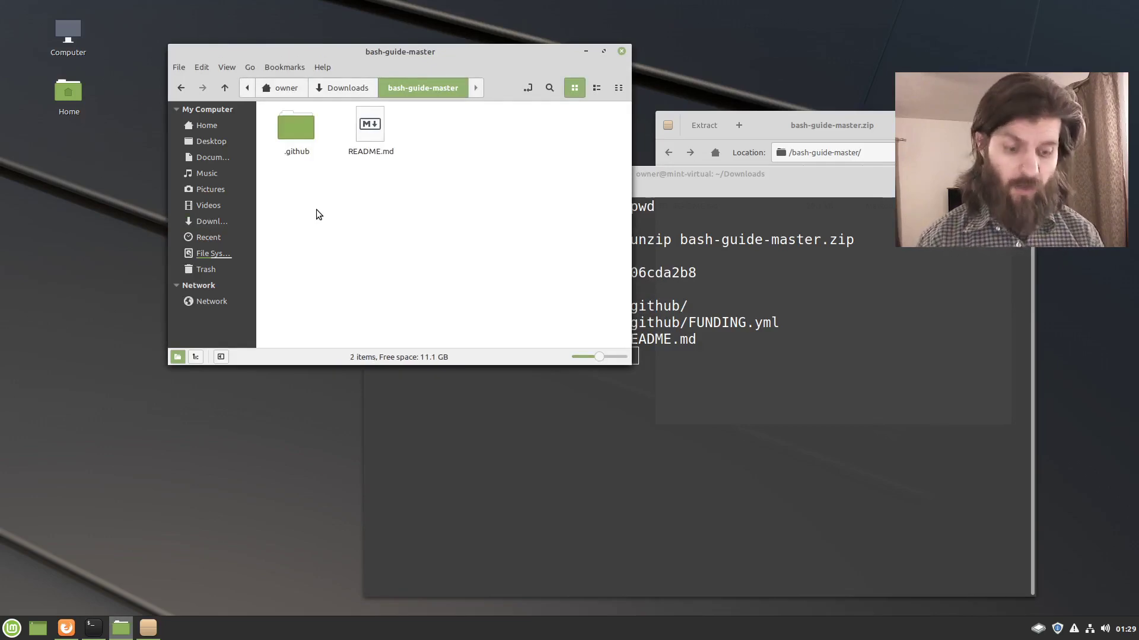
key(alt+Tab)
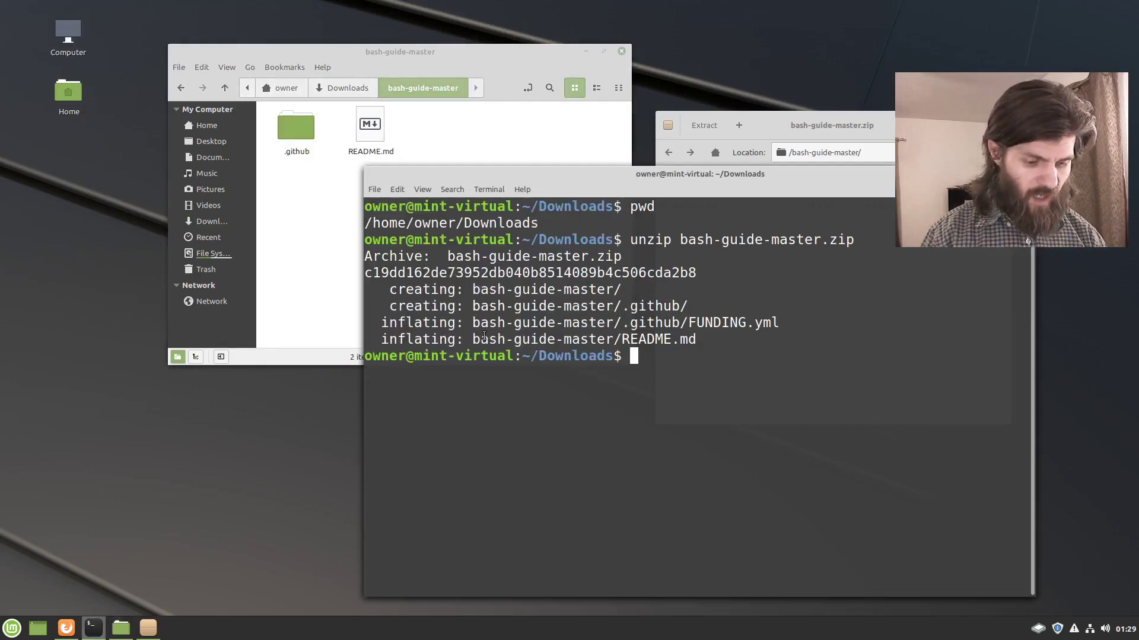
drag(474, 325, 779, 325)
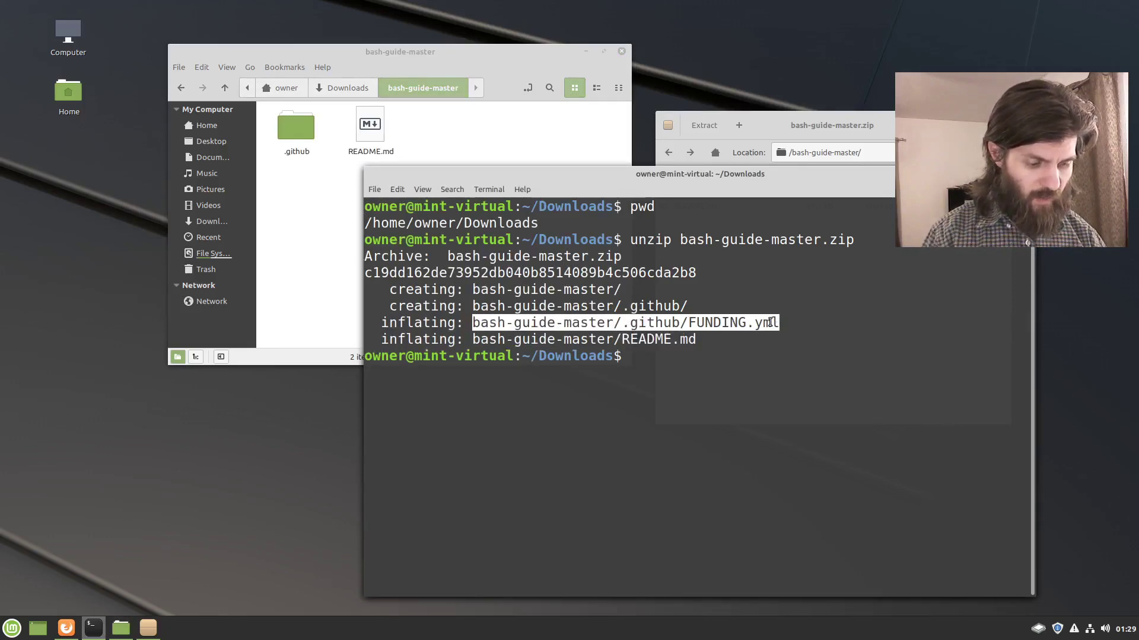
double_click(283, 123)
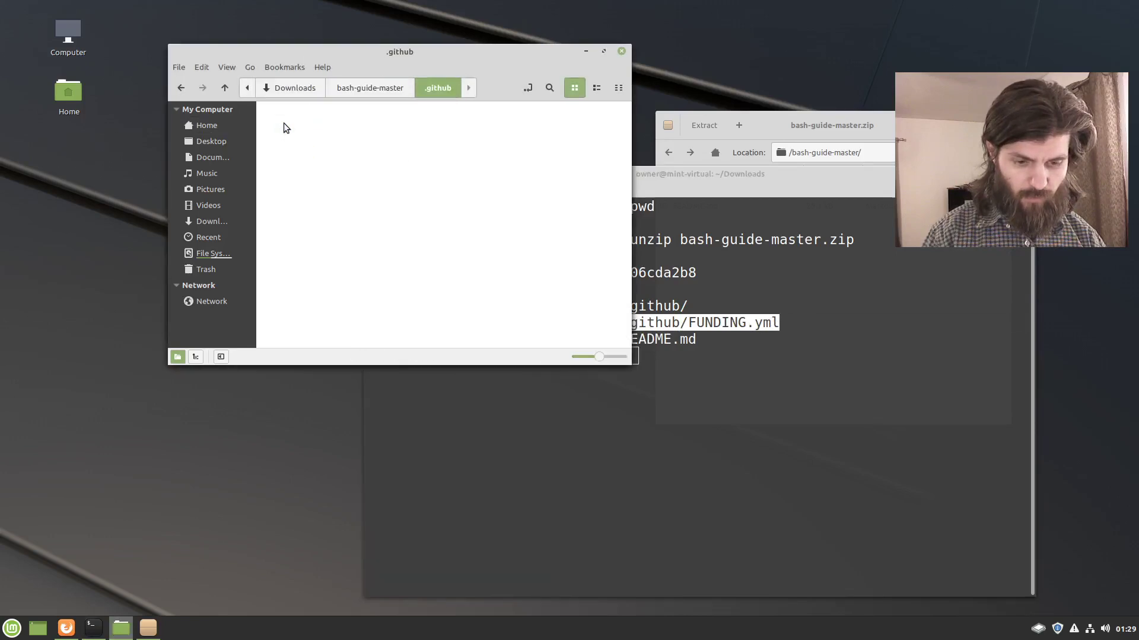
click(356, 88)
click(572, 379)
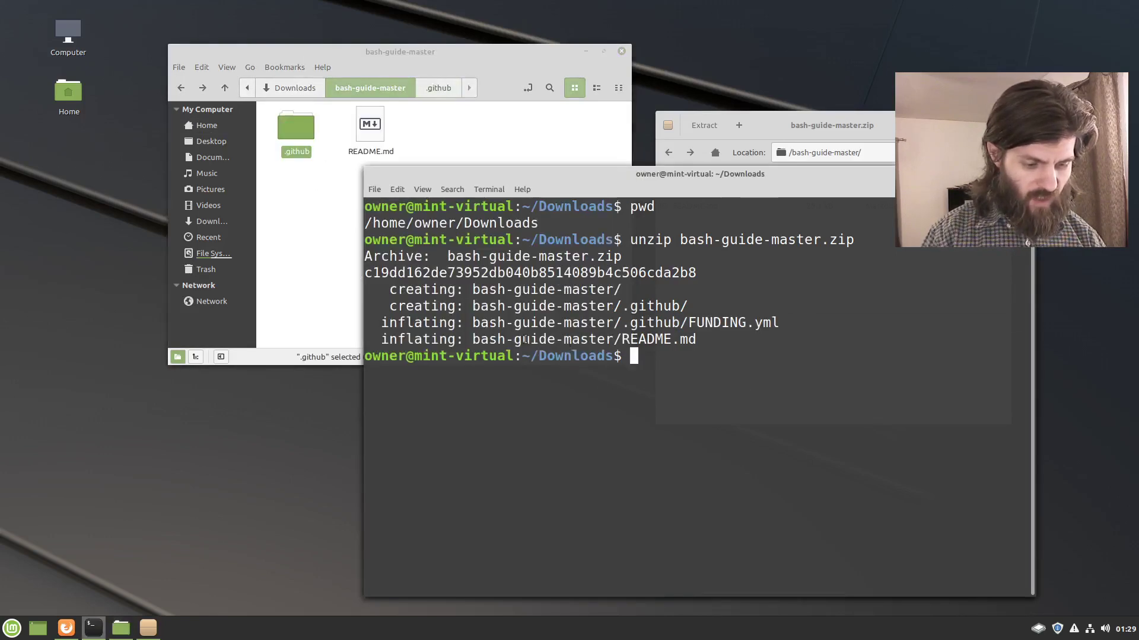
Match README.md in the unzip output with the README.md file in the folder.
drag(622, 339, 695, 339)
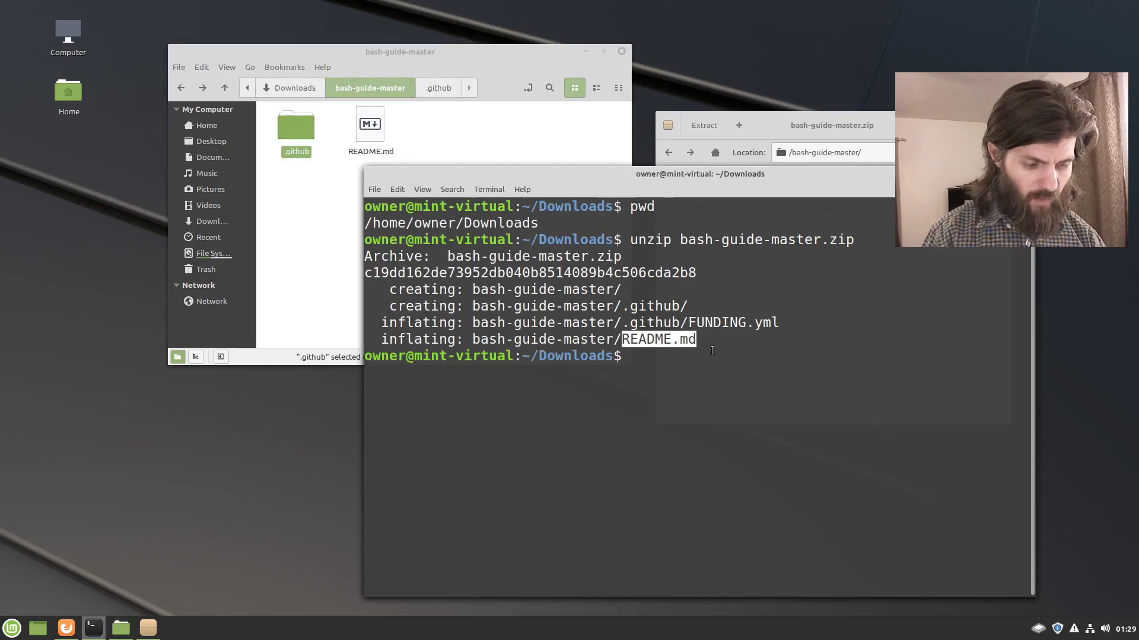
click(696, 339)
click(382, 148)
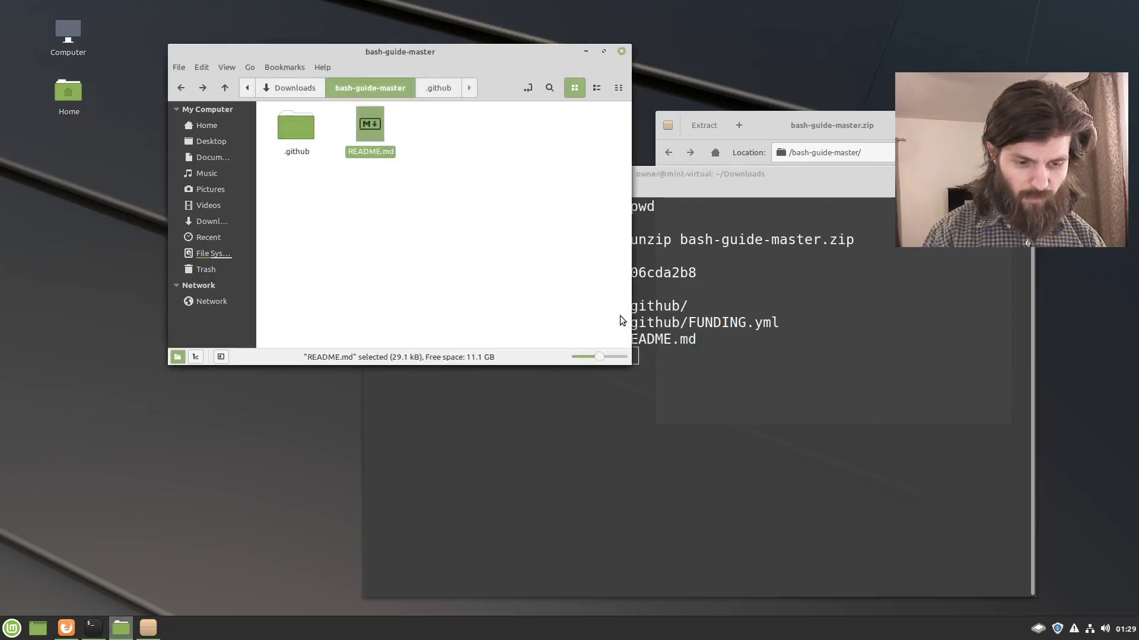
click(886, 355)
Minimize the terminal, close Archive Manager, and deselect README.md in Nemo.
drag(800, 178, 729, 159)
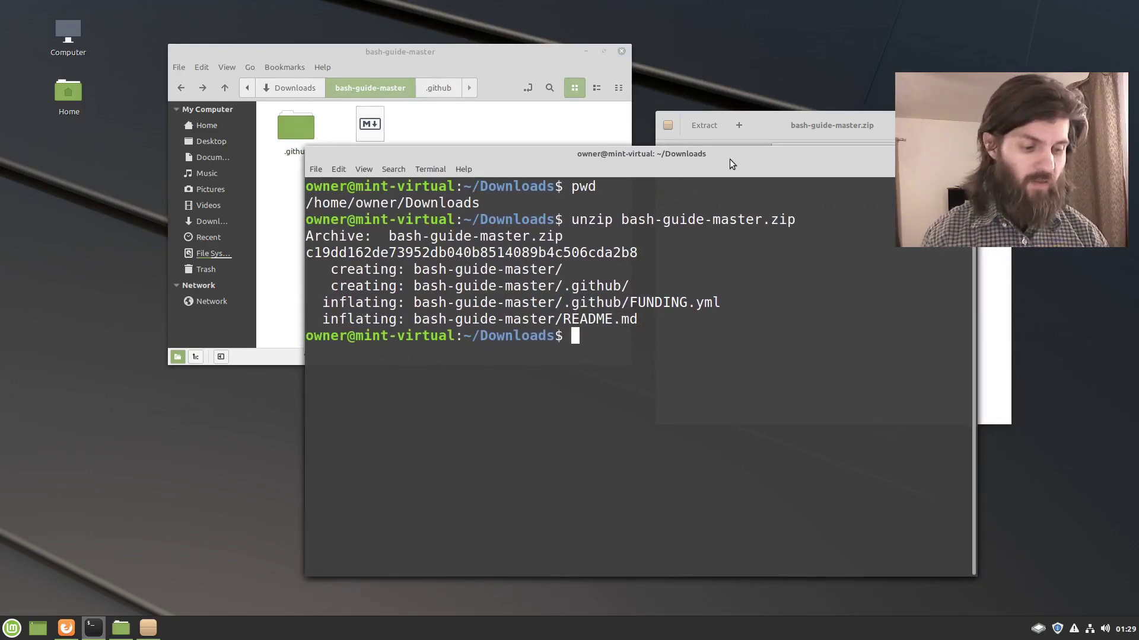
key(alt+F9)
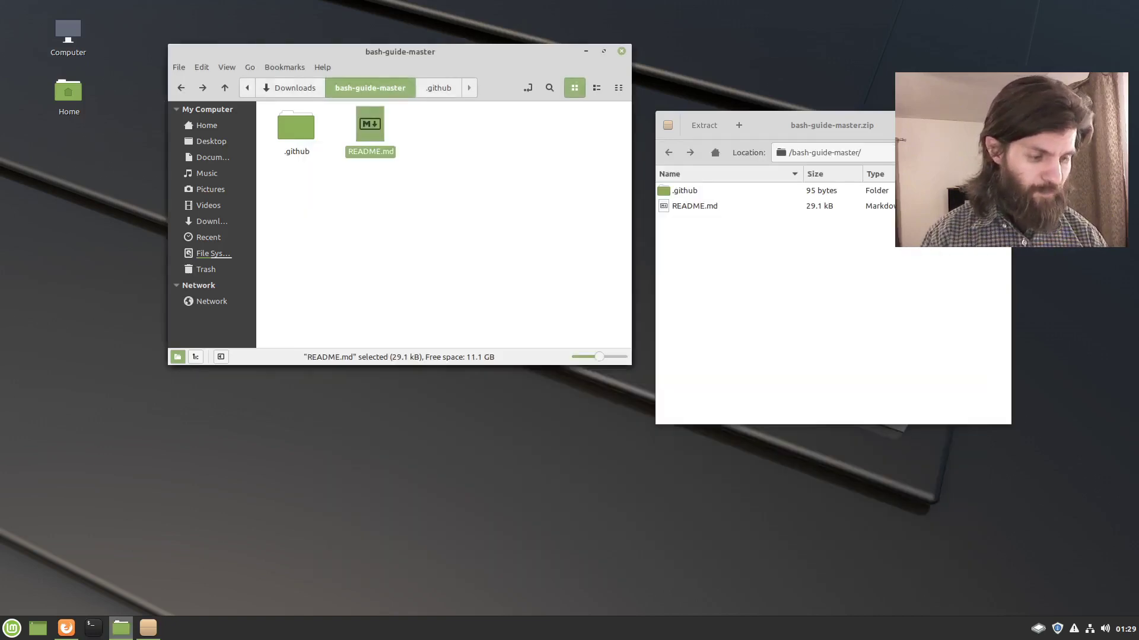
key(alt+F4)
click(415, 192)
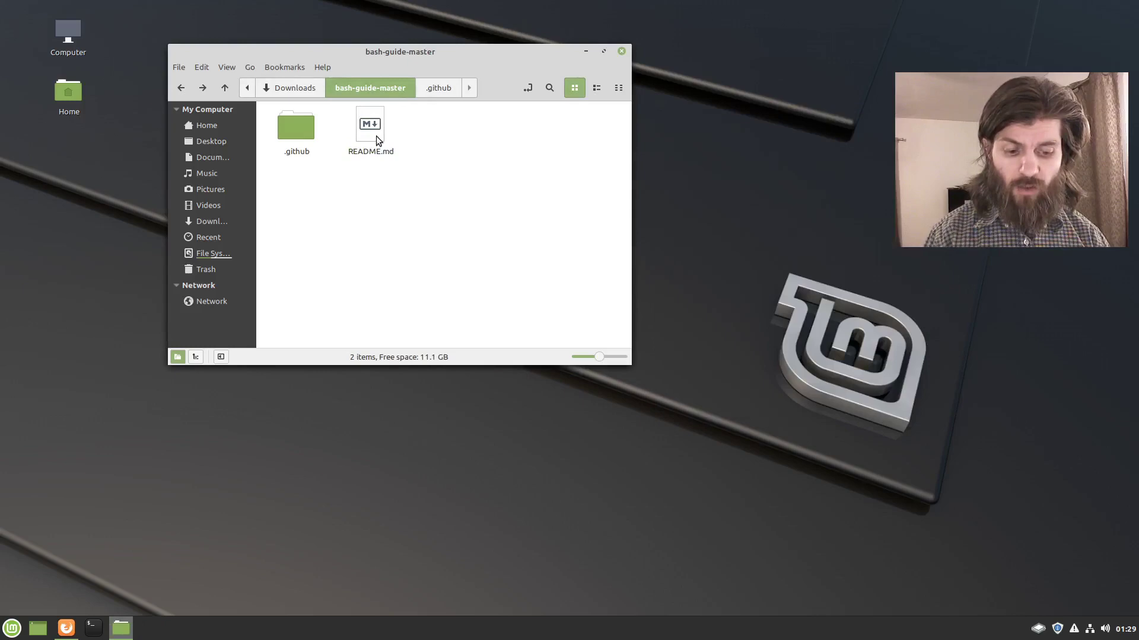
Bring Firefox forward, dismiss the download prompt, and scroll the README to export, whatis and whereis.
click(66, 628)
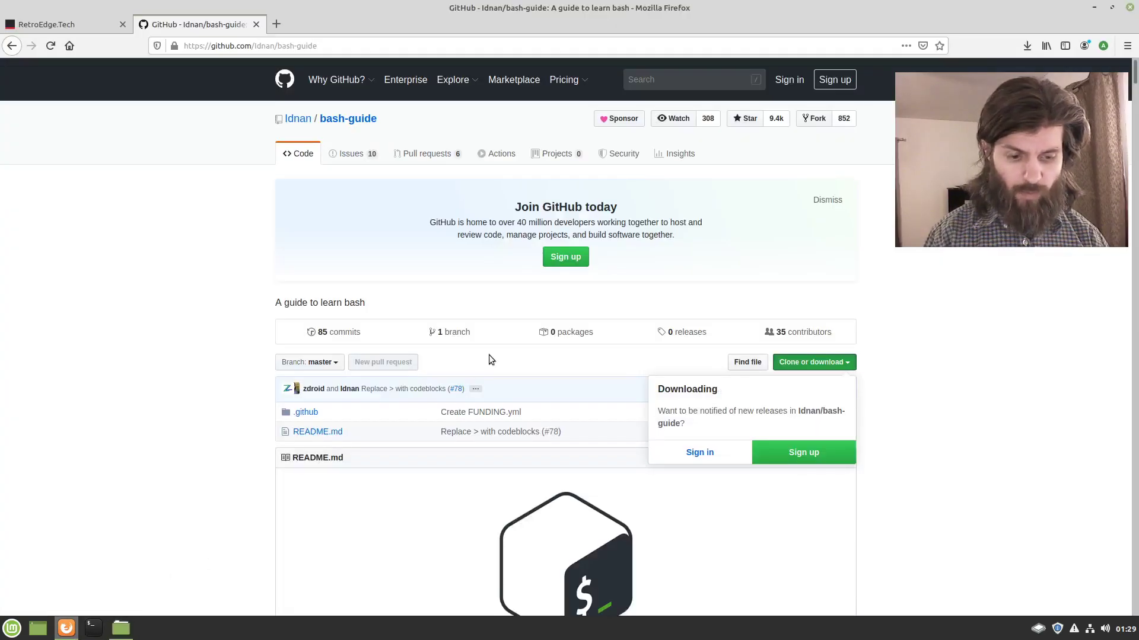
click(211, 450)
scroll(211, 451, down, 7)
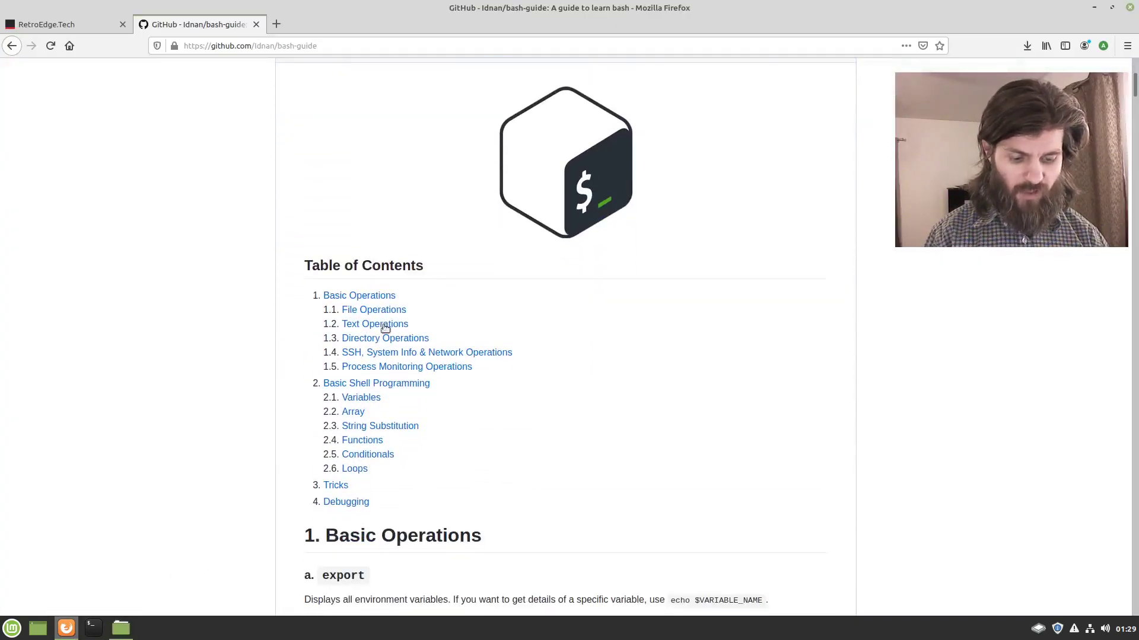
scroll(384, 356, down, 5)
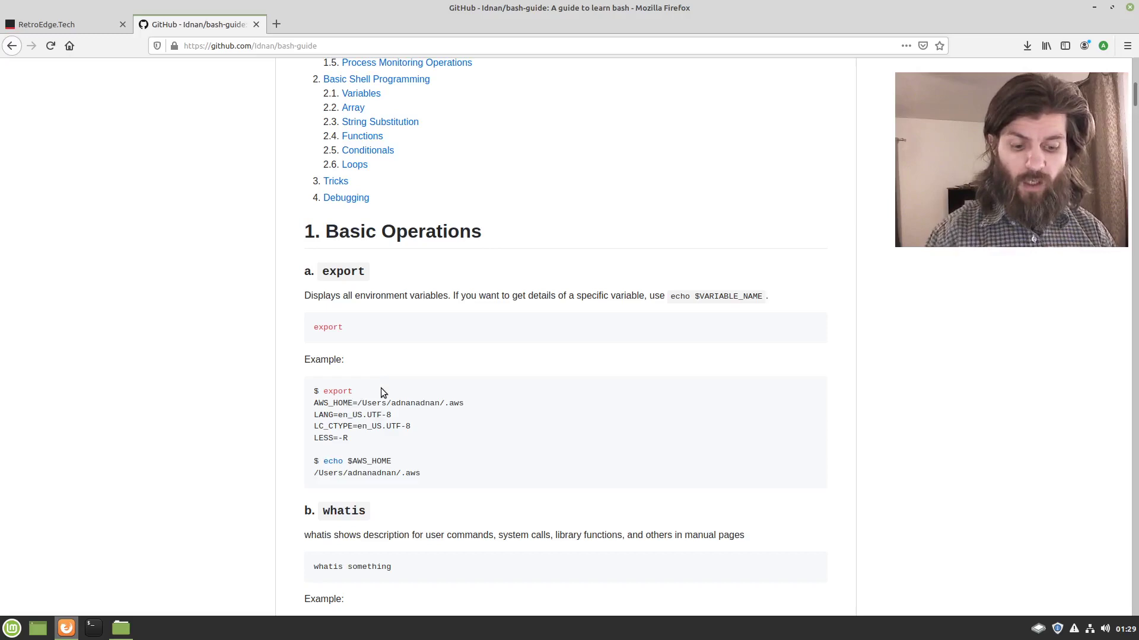
scroll(381, 392, down, 2)
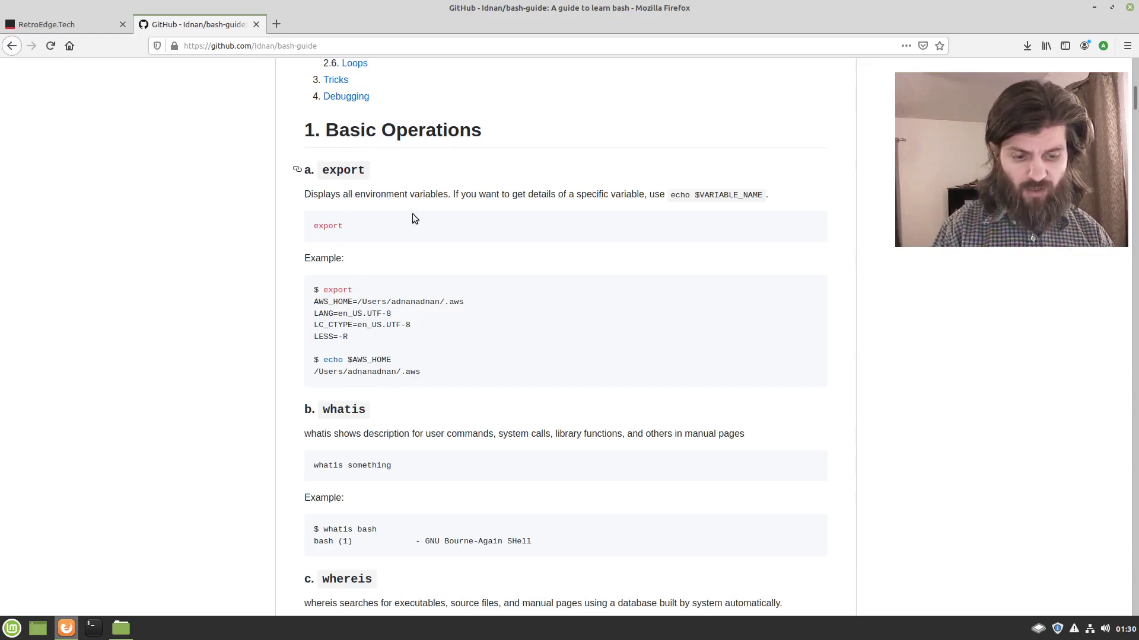
scroll(409, 202, up, 6)
scroll(389, 136, up, 1)
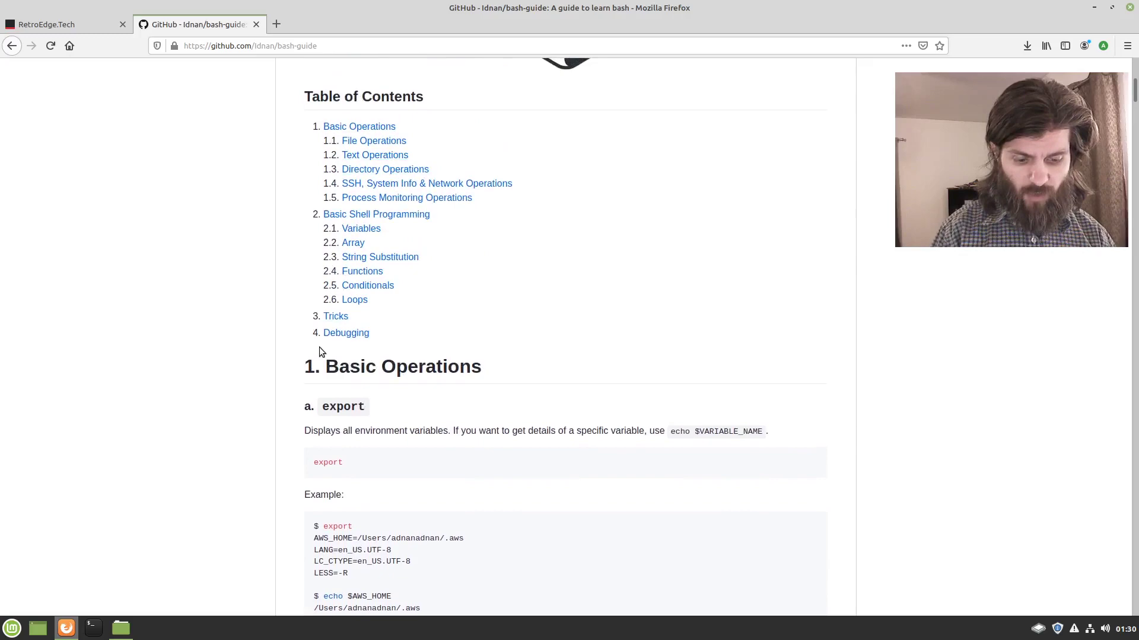
scroll(326, 320, down, 3)
scroll(335, 285, down, 8)
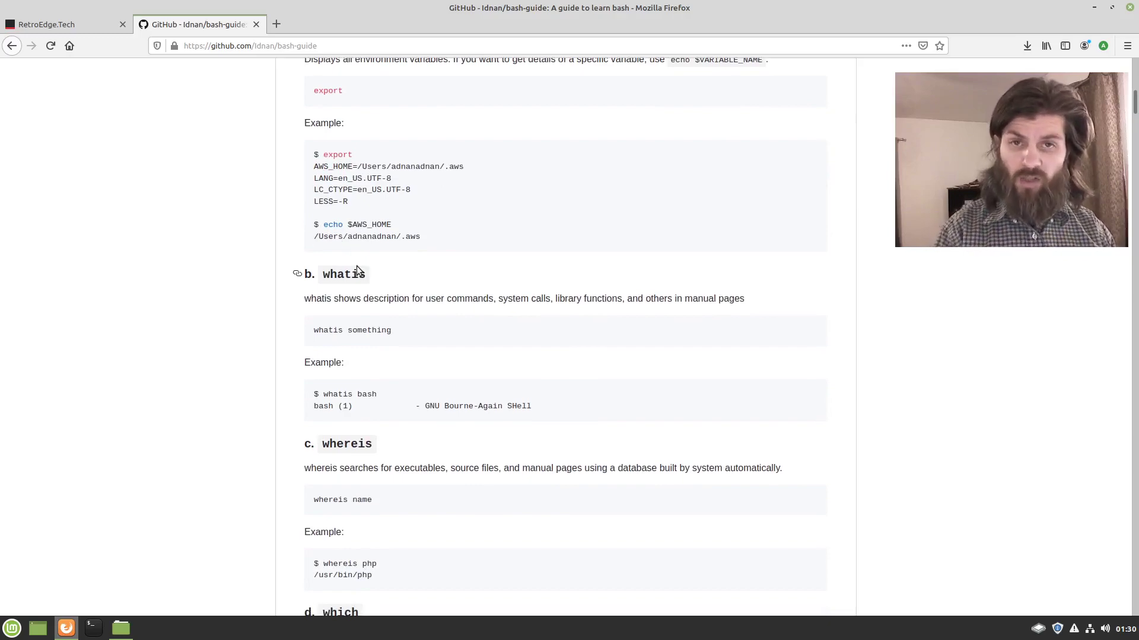
Open README.md from the bash-guide-master folder in xed.
click(122, 629)
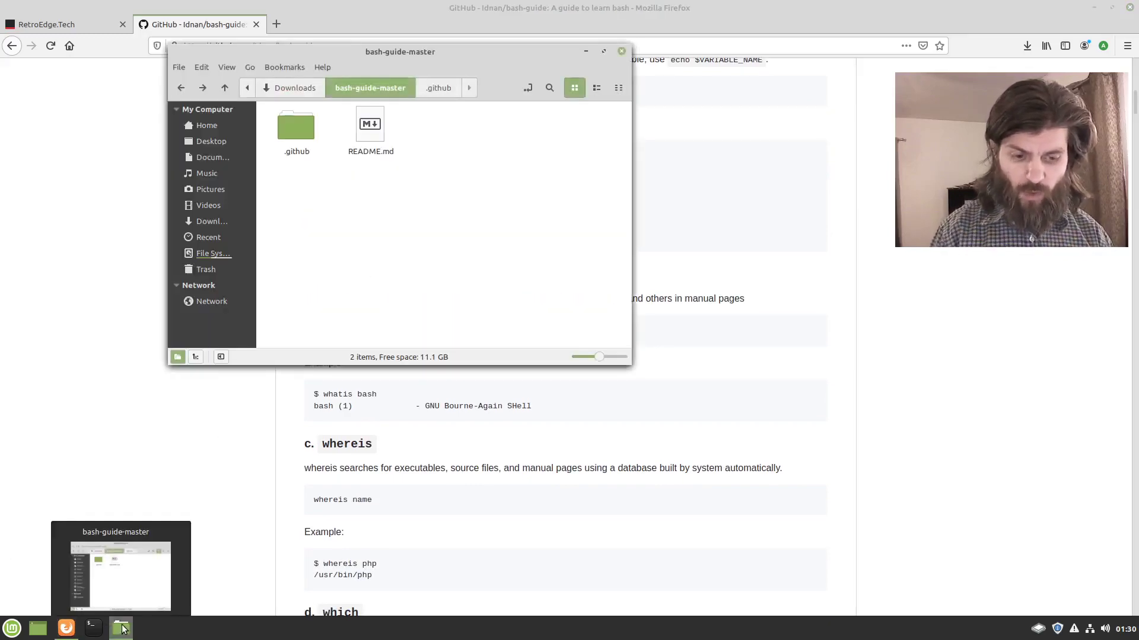
click(368, 140)
double_click(368, 138)
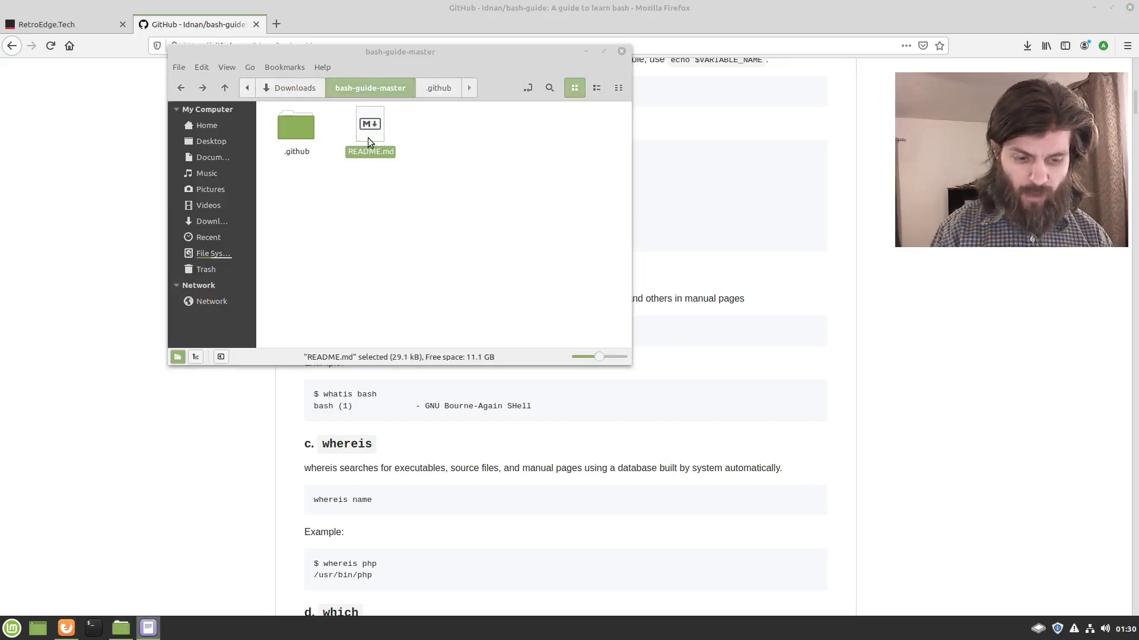
drag(548, 141, 534, 137)
scroll(533, 383, up, 5)
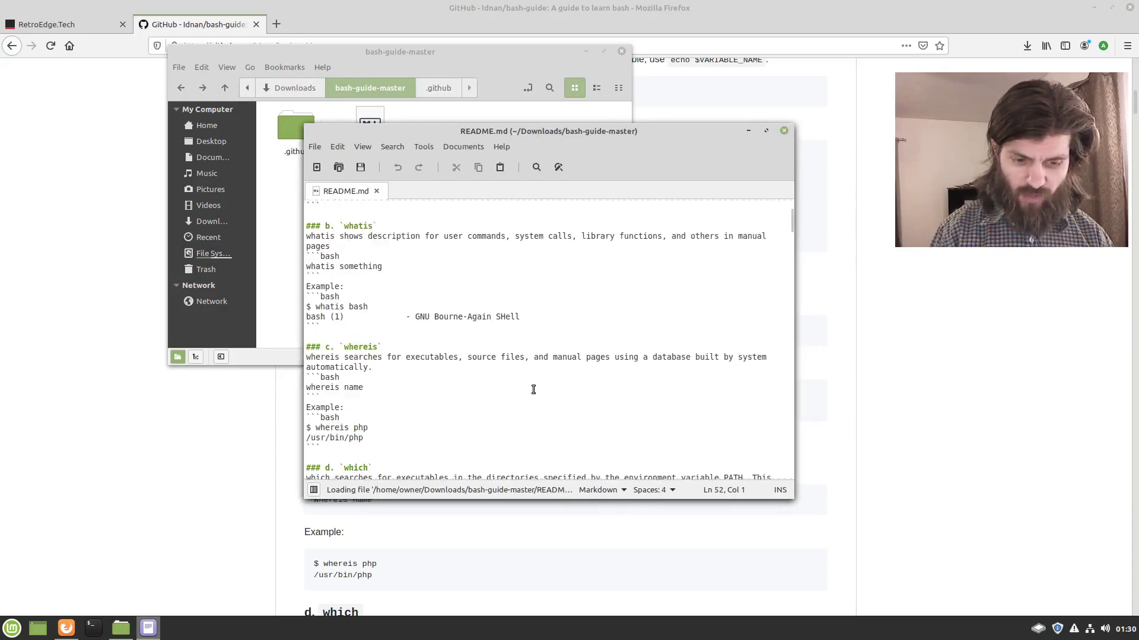
Place the xed window beside the GitHub page at the whatis/whereis sections, then launch a terminal.
click(994, 340)
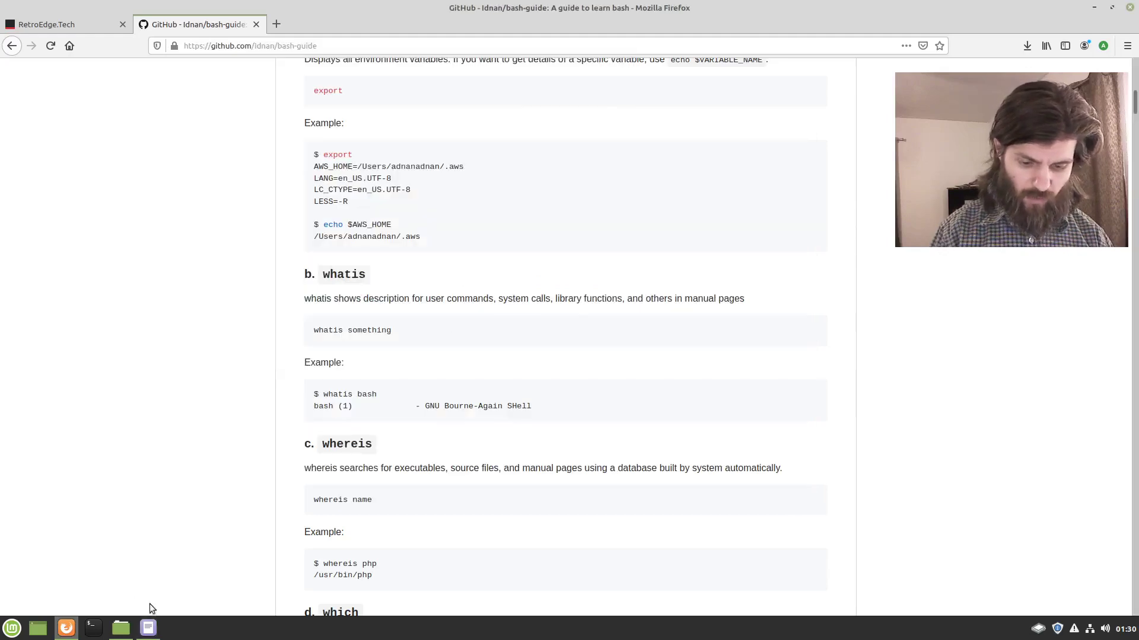
click(150, 629)
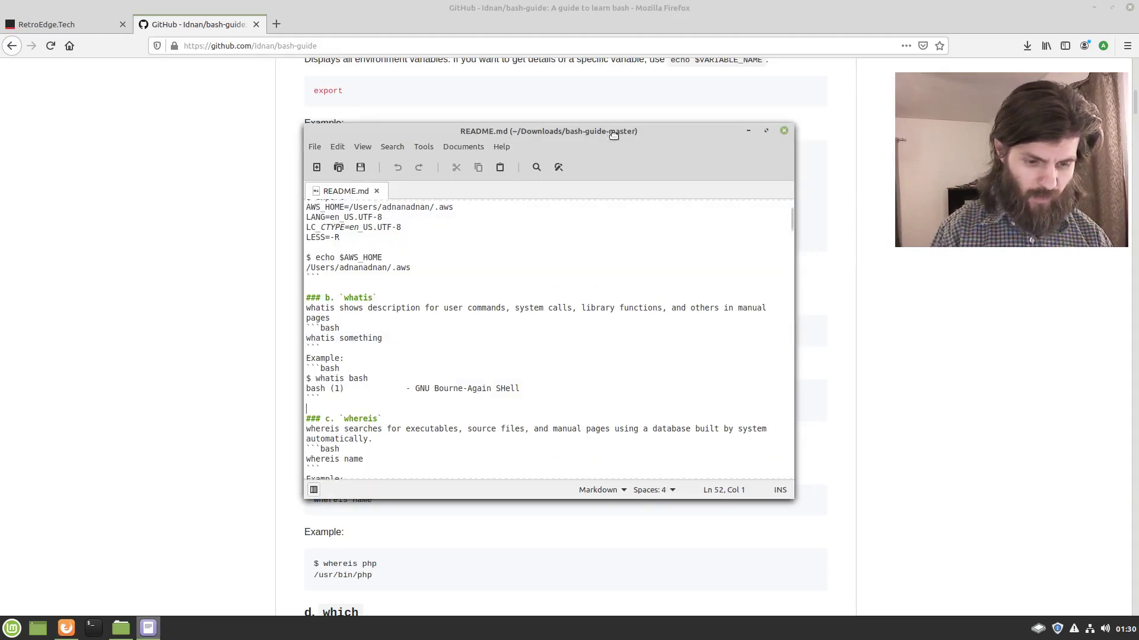
drag(602, 140, 895, 154)
scroll(785, 363, up, 10)
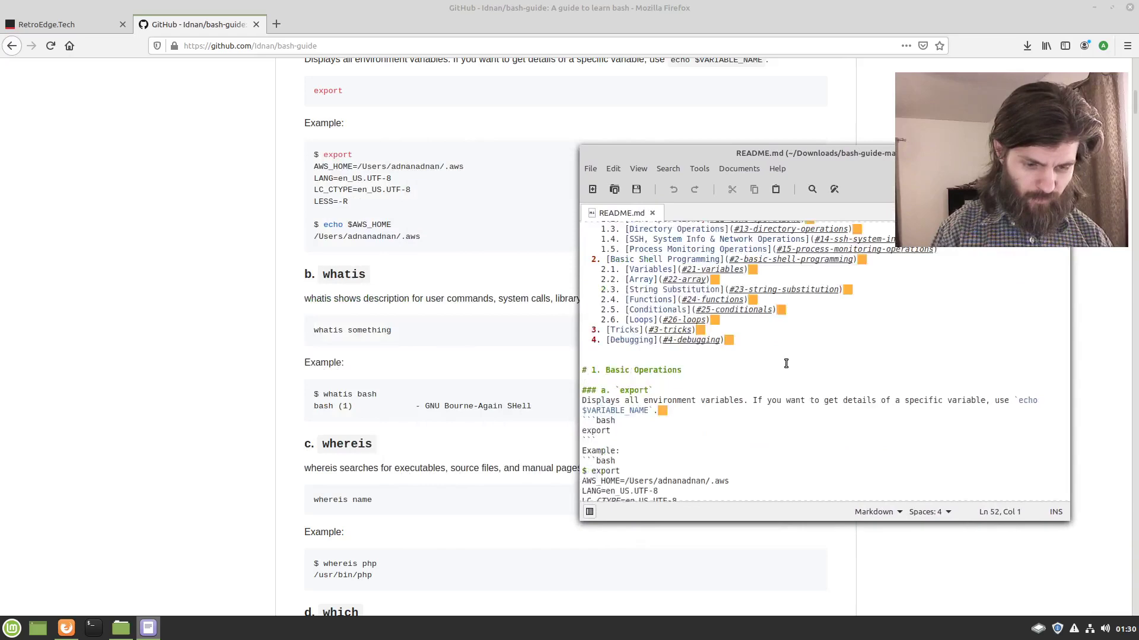
scroll(785, 366, down, 12)
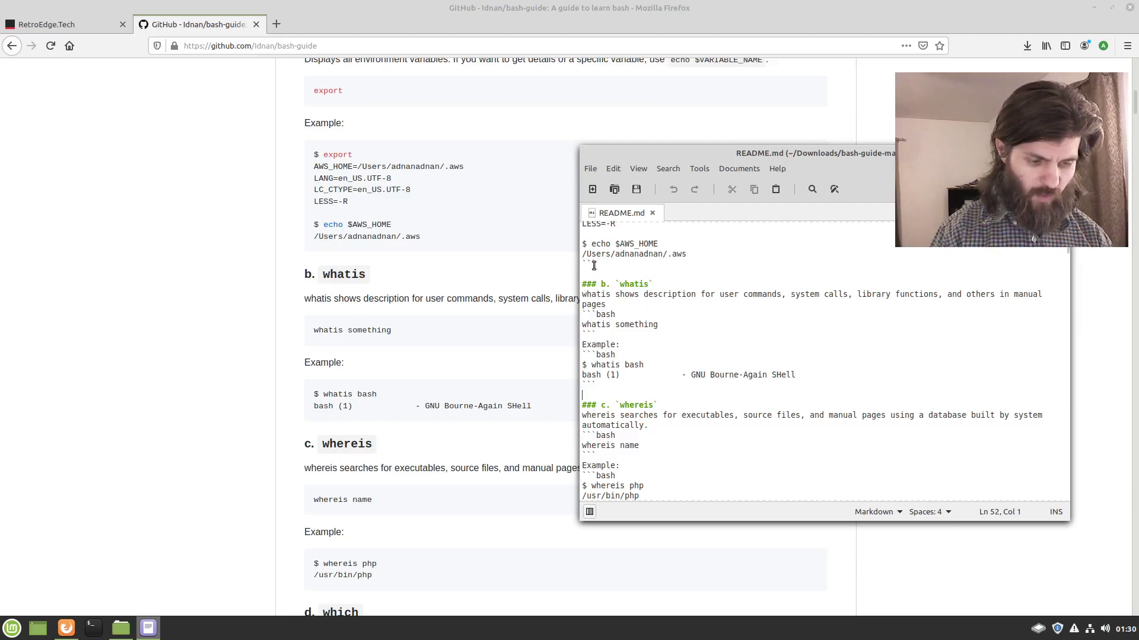
drag(709, 158, 756, 145)
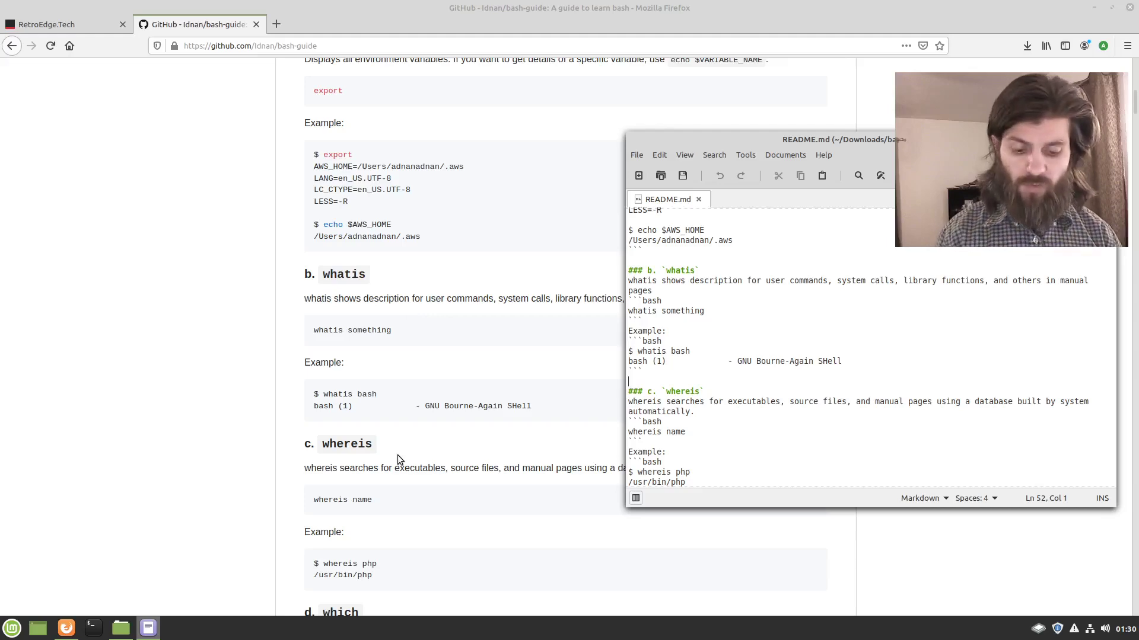
click(93, 628)
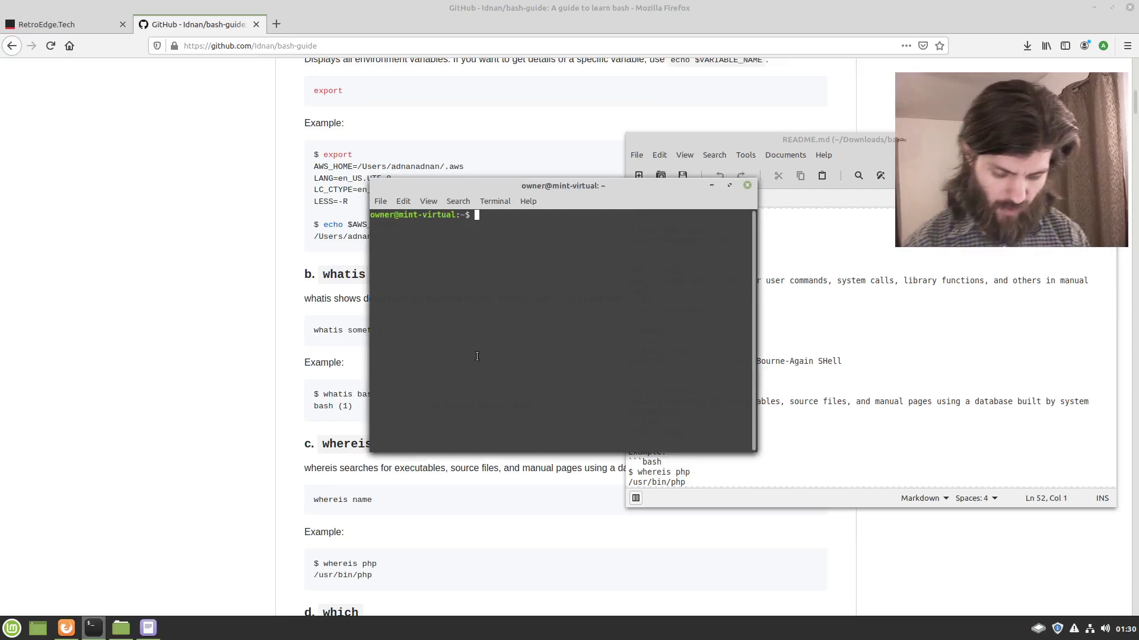
Enlarge the terminal font and run whatis whatis and whatis whereis.
key(ctrl+plus)
key(ctrl+plus)
key(ctrl+plus)
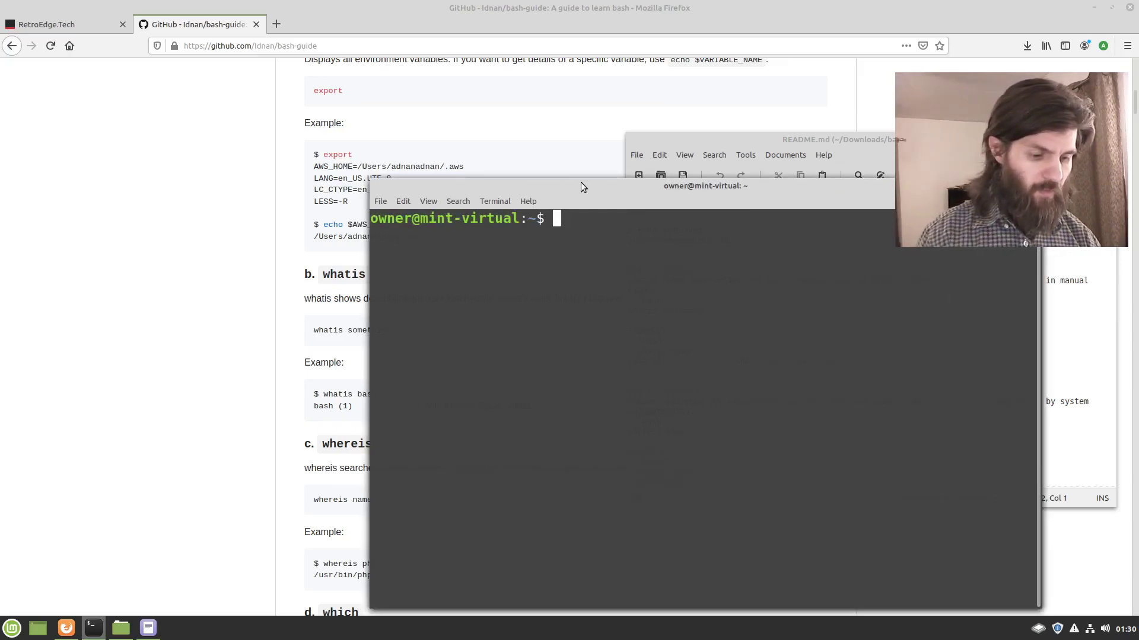
drag(581, 182, 418, 128)
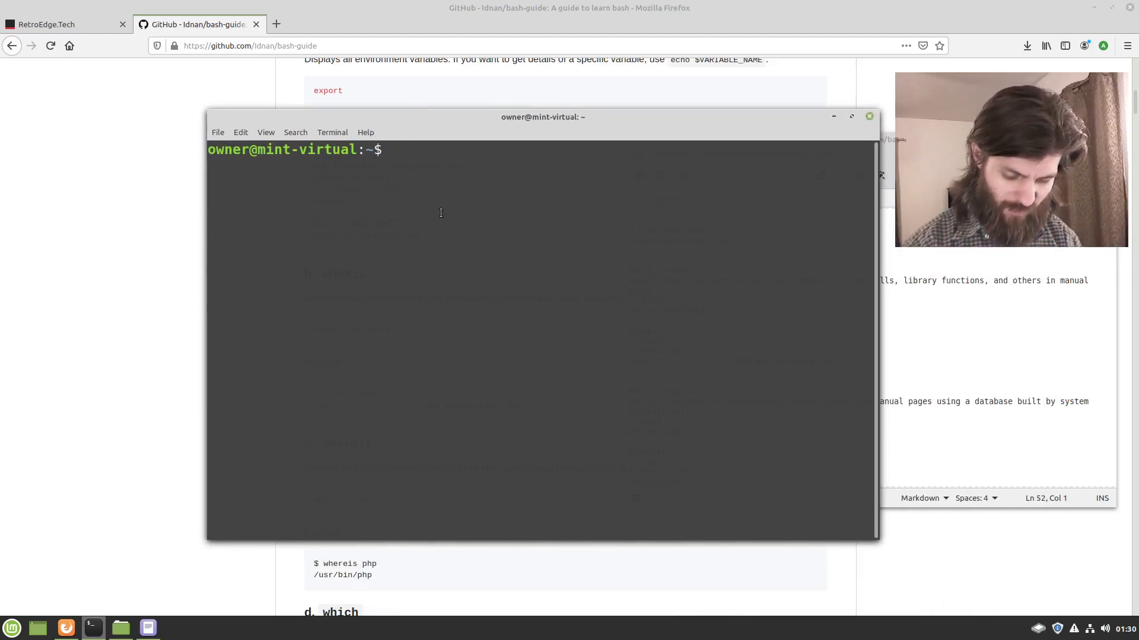
text(whatis whatis)
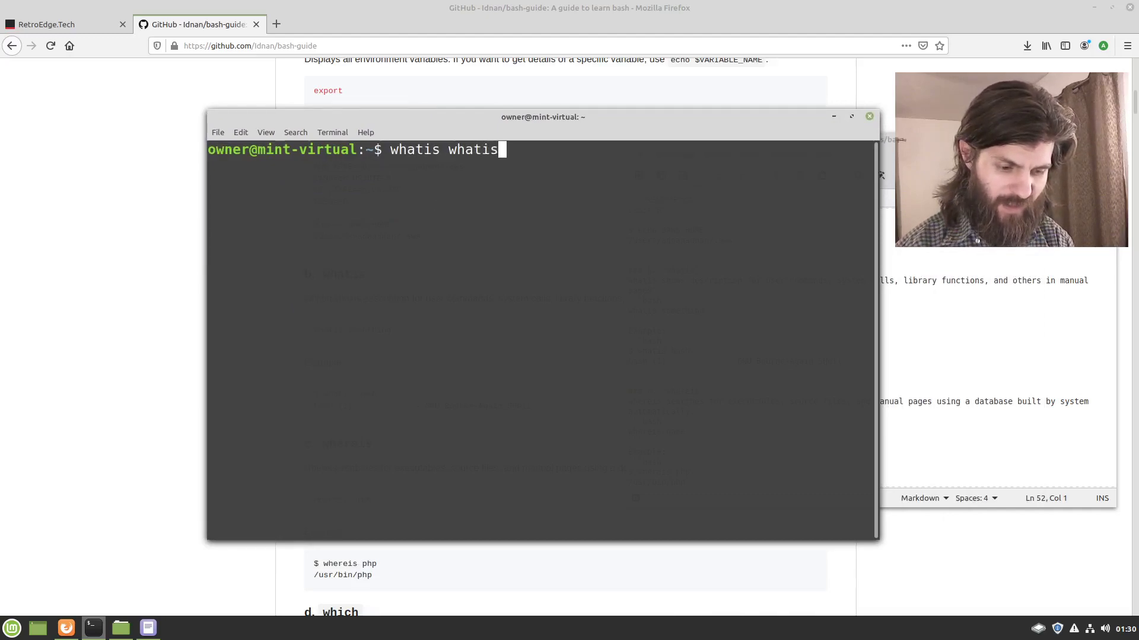
key(Return)
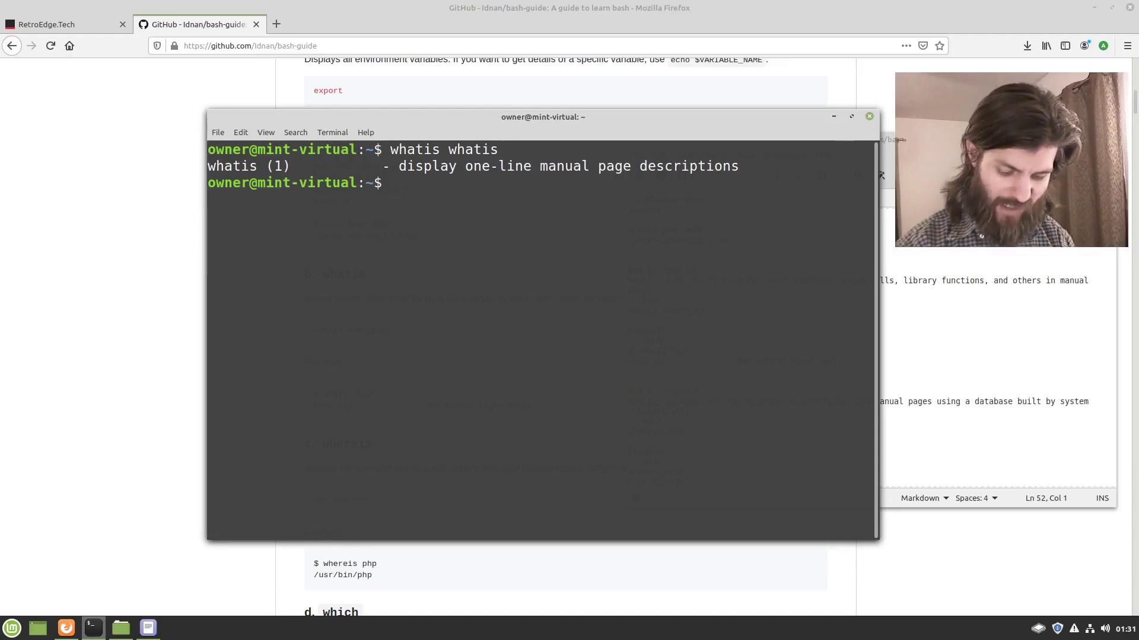
text(whatis whereis)
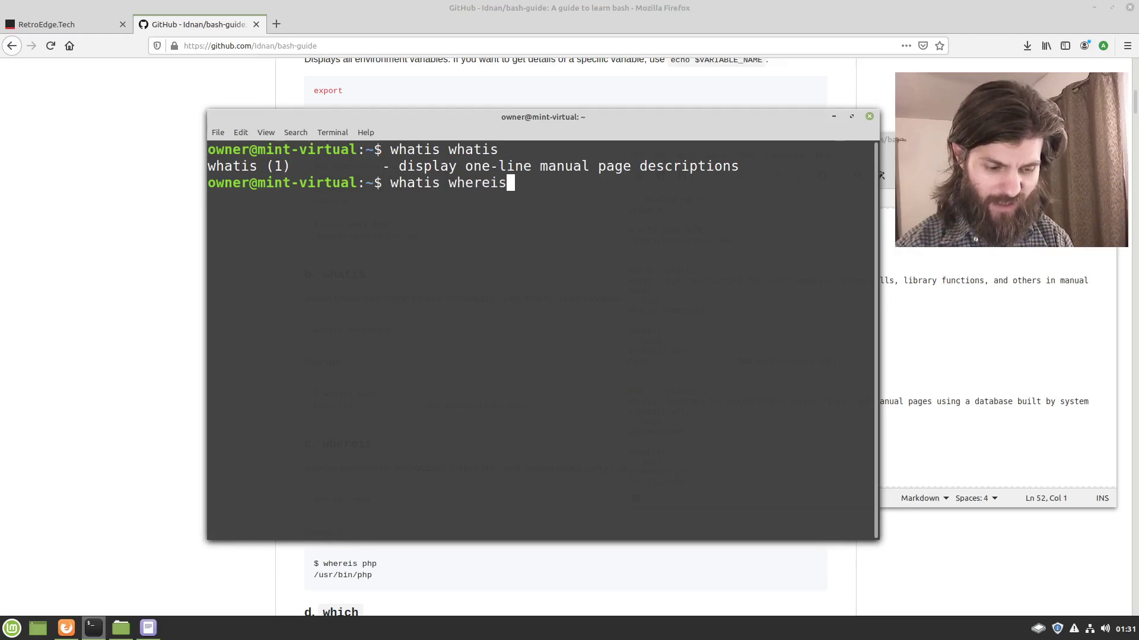
key(Return)
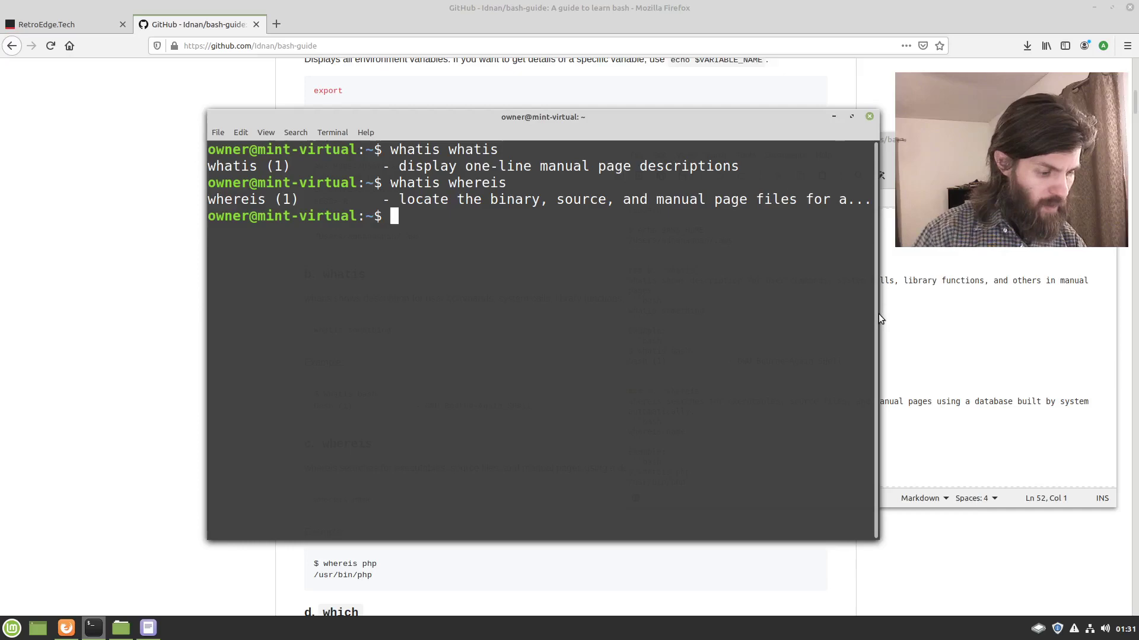
Widen the terminal, rerun whatis whereis for the full description, then run whereis whereis.
drag(878, 315, 1038, 344)
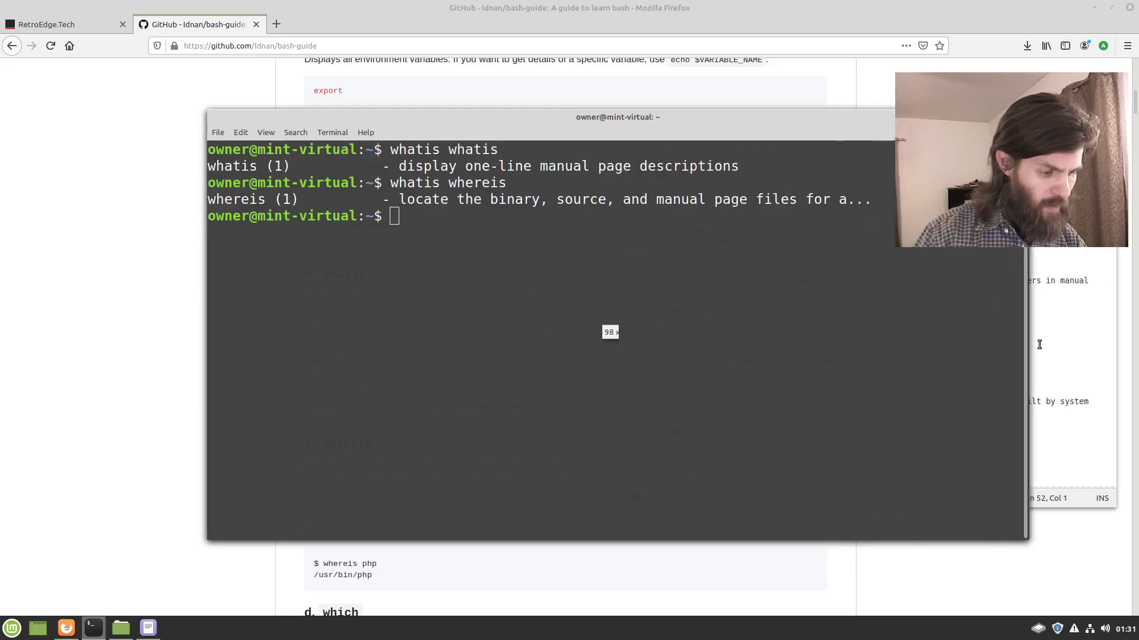
key(Up)
key(Return)
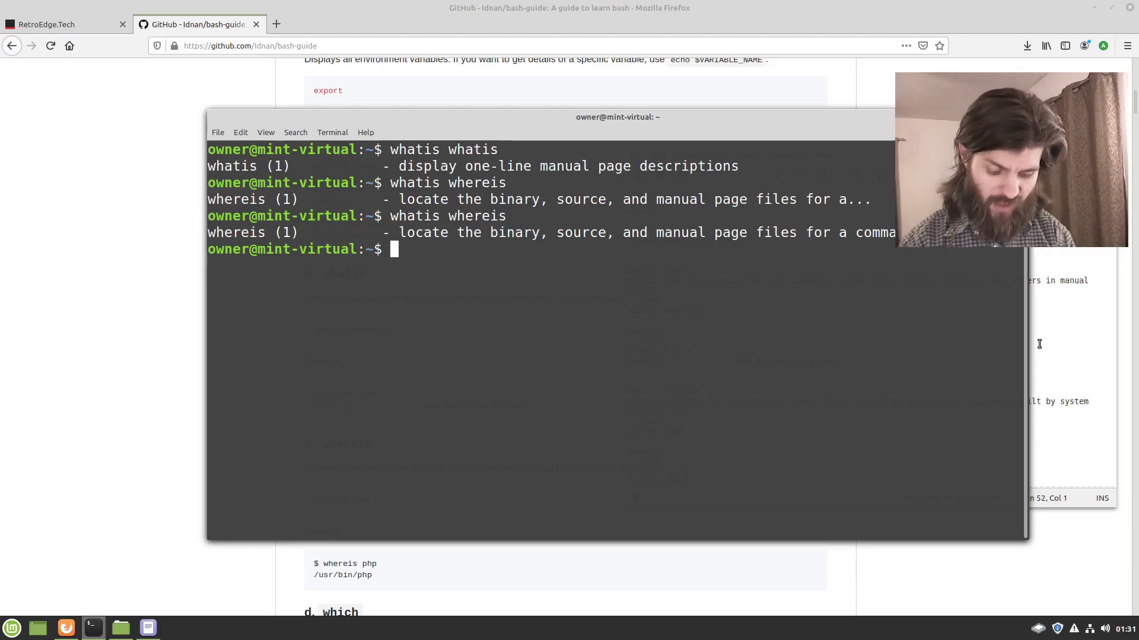
text(wher)
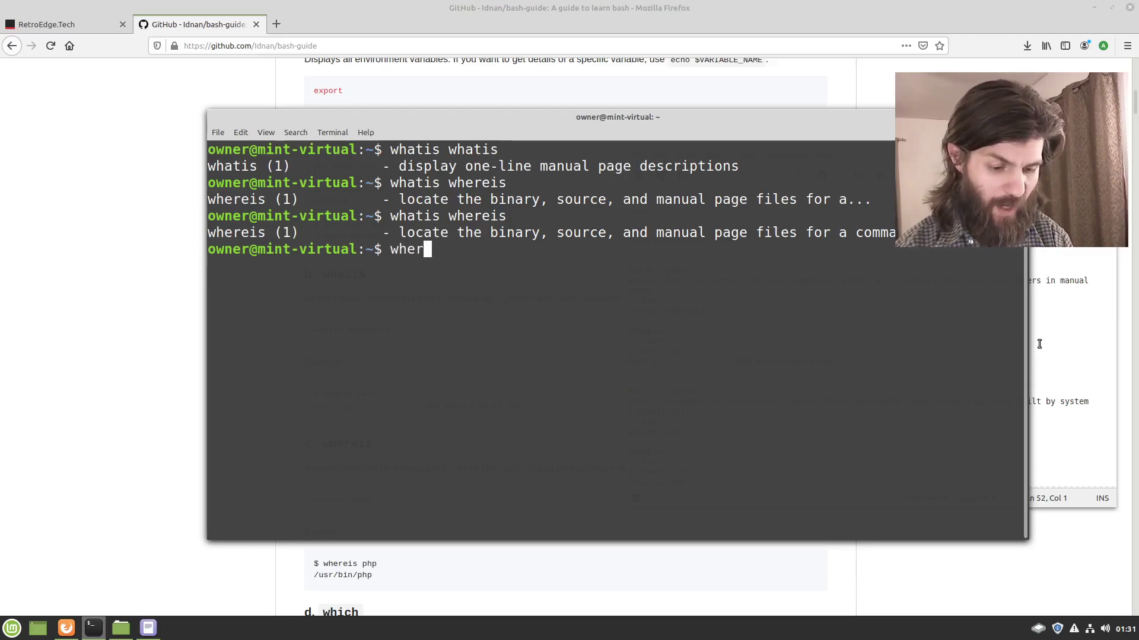
text(eis)
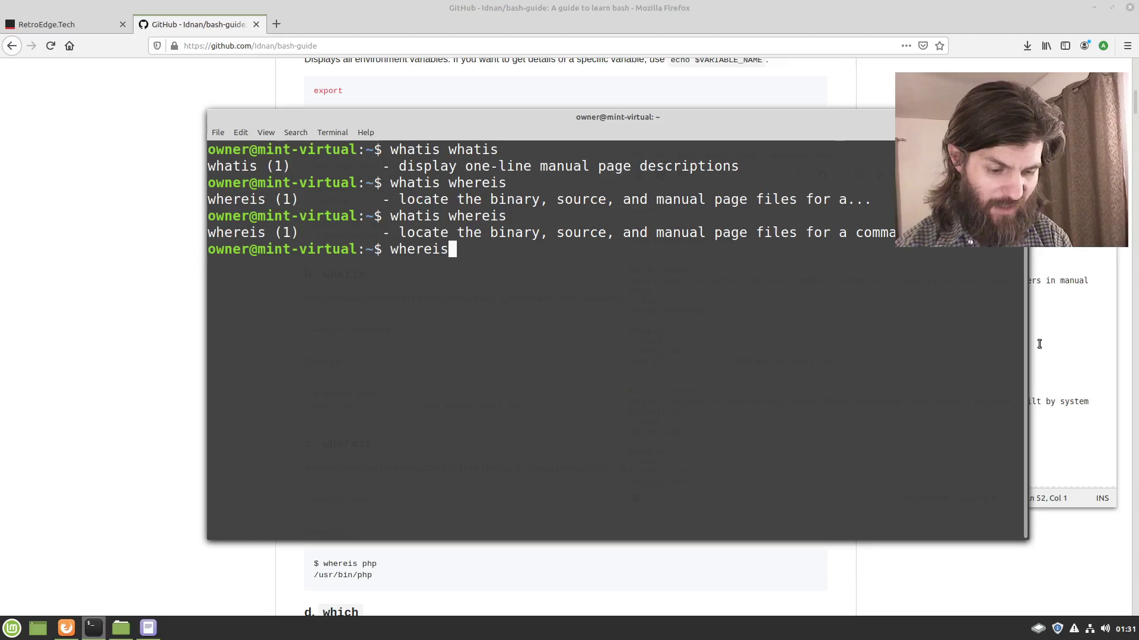
text( whereis)
key(Return)
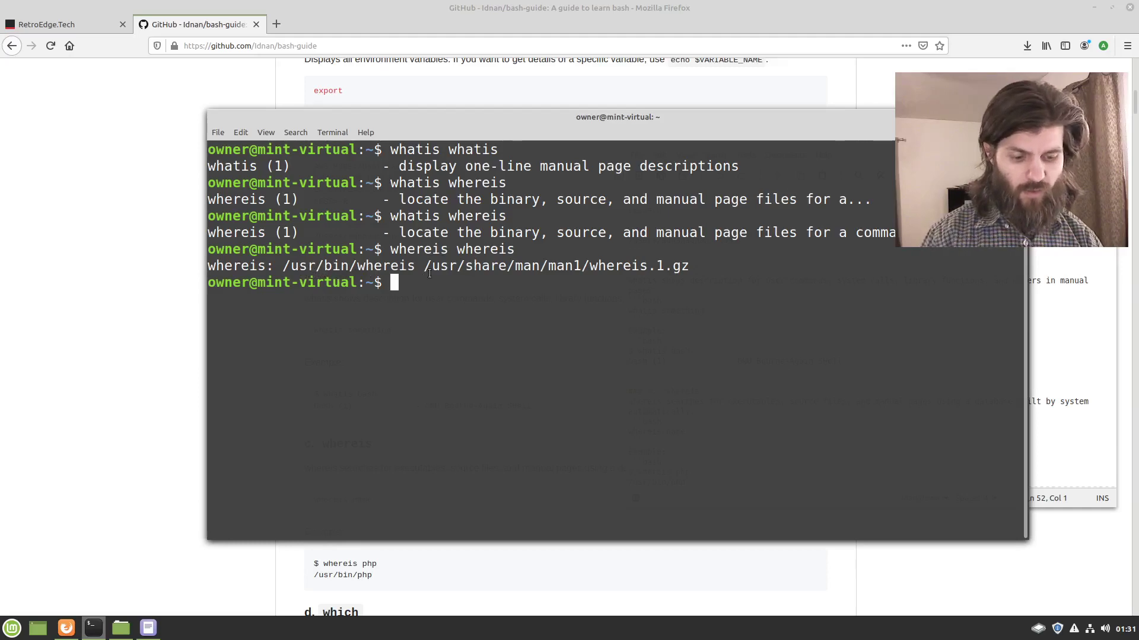
Select the whereis manual page path, then exit the terminal.
drag(426, 259, 690, 266)
click(691, 293)
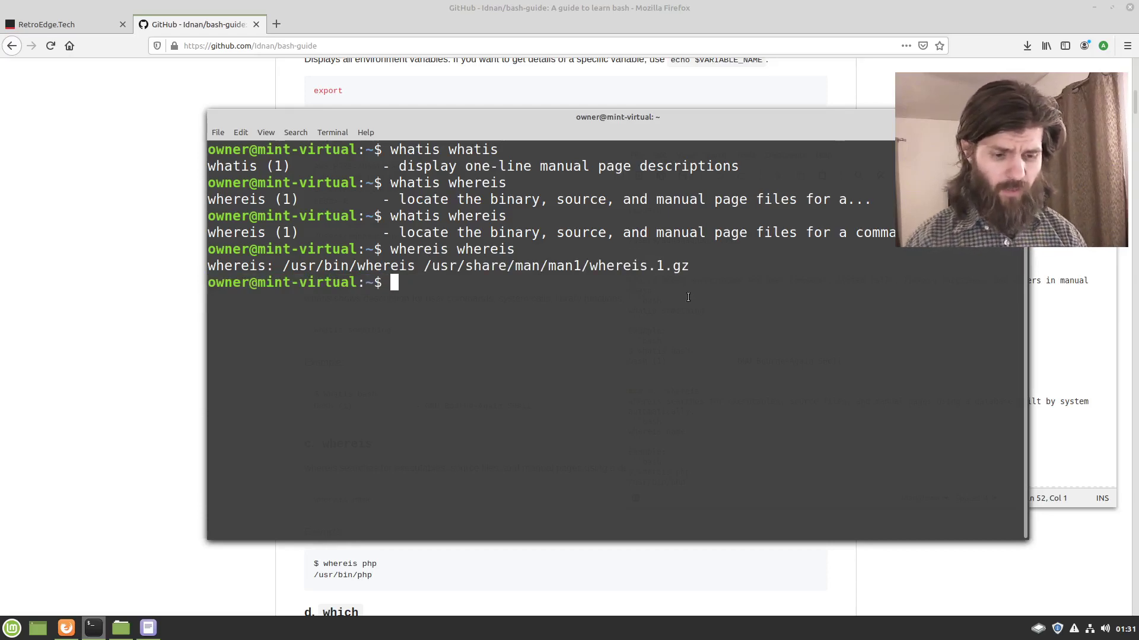
text(ex)
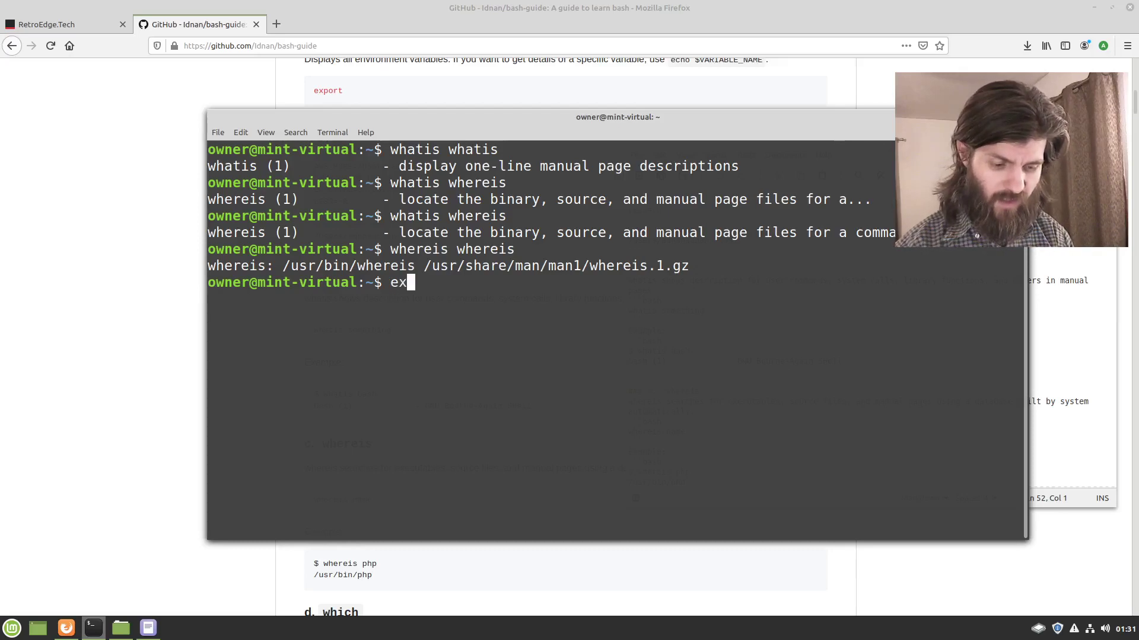
text(it)
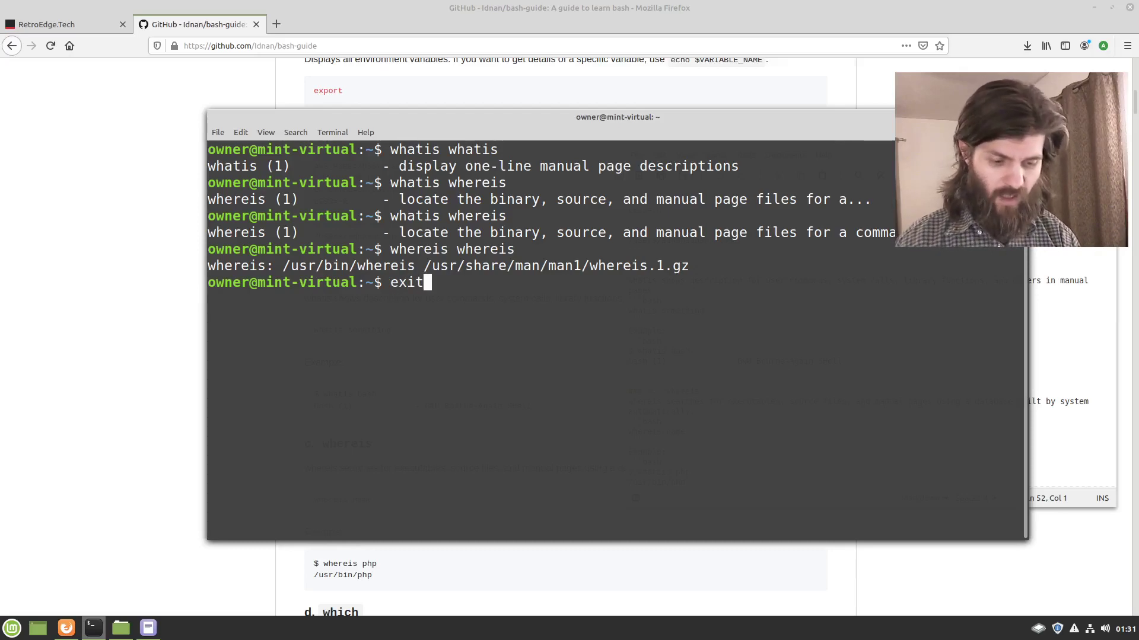
key(Return)
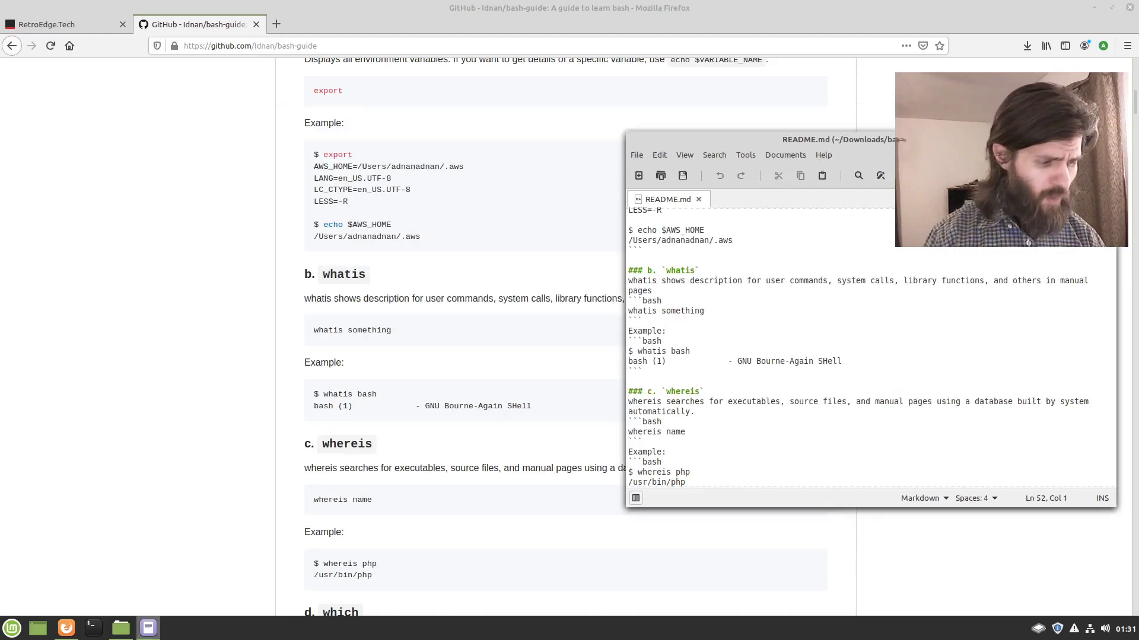
Quit xed and Firefox, then go back up to Downloads with bash-guide-master and bash-guide-master.zip.
key(ctrl+q)
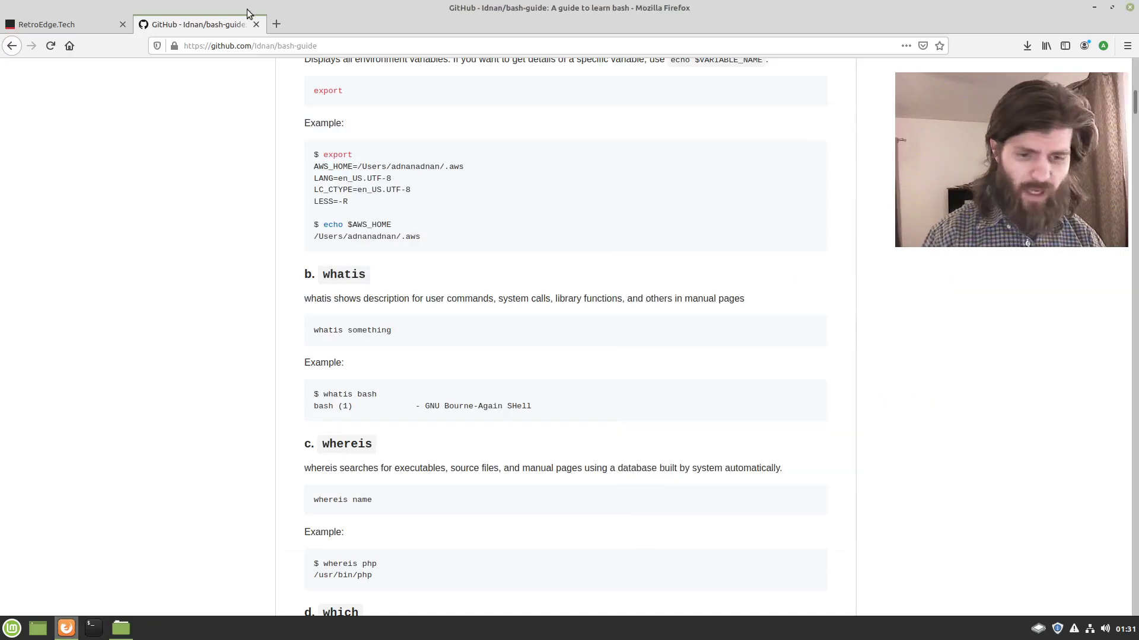
key(ctrl+q)
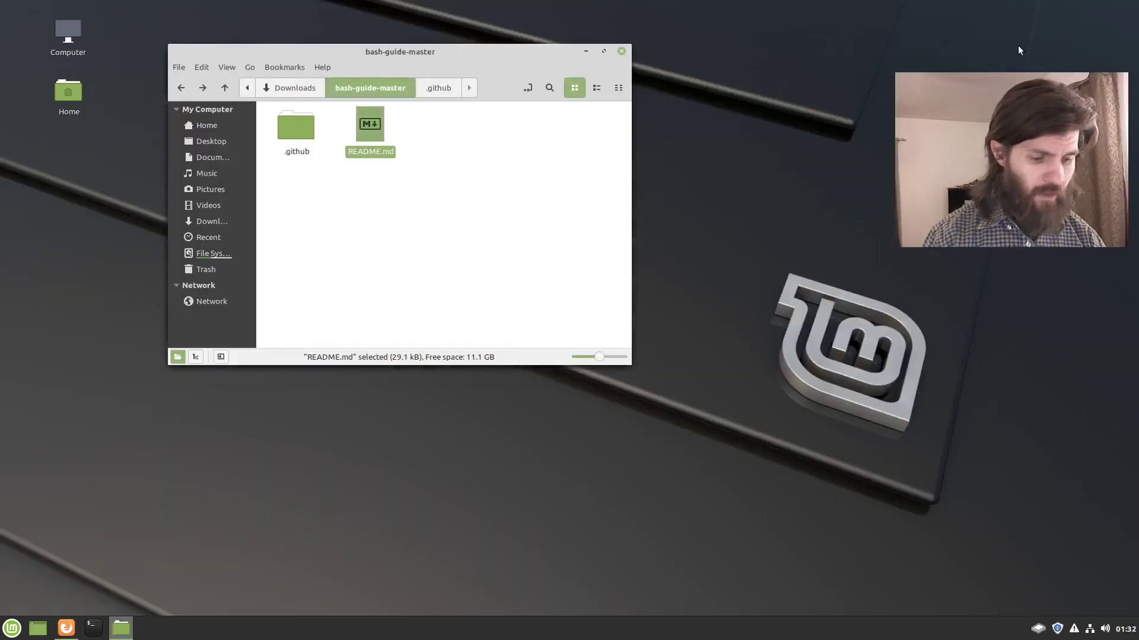
click(422, 213)
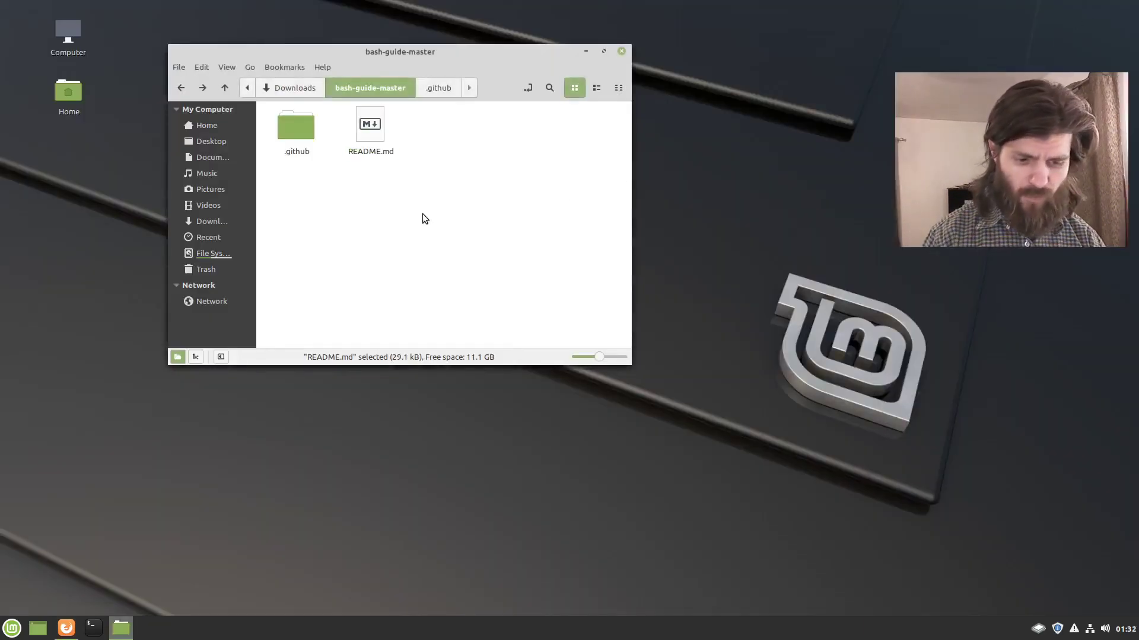
click(311, 93)
click(383, 224)
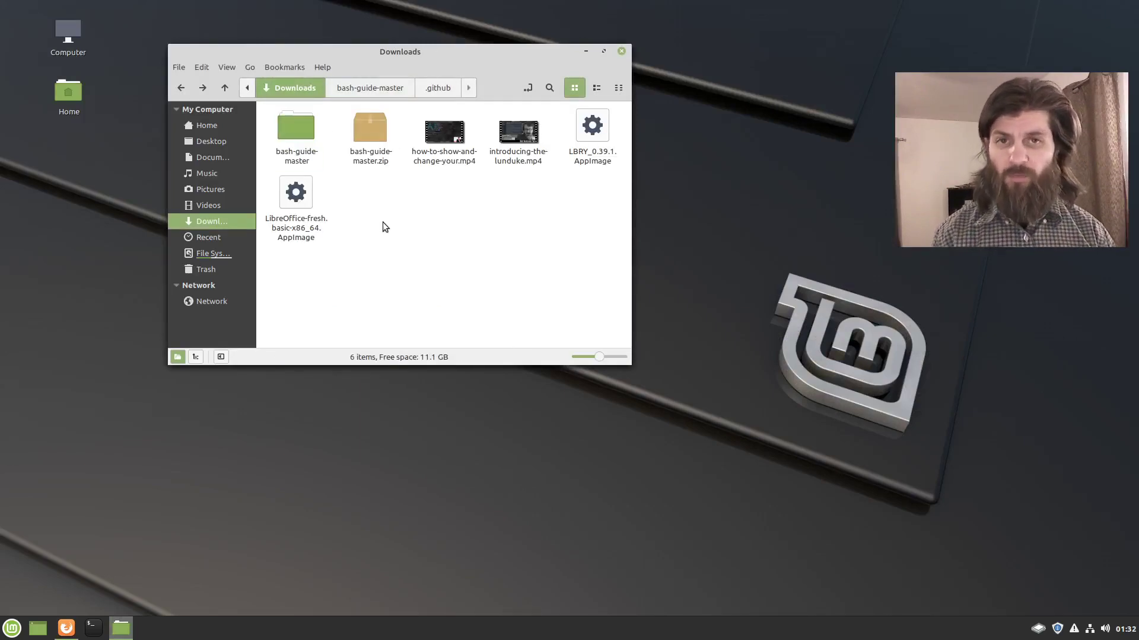